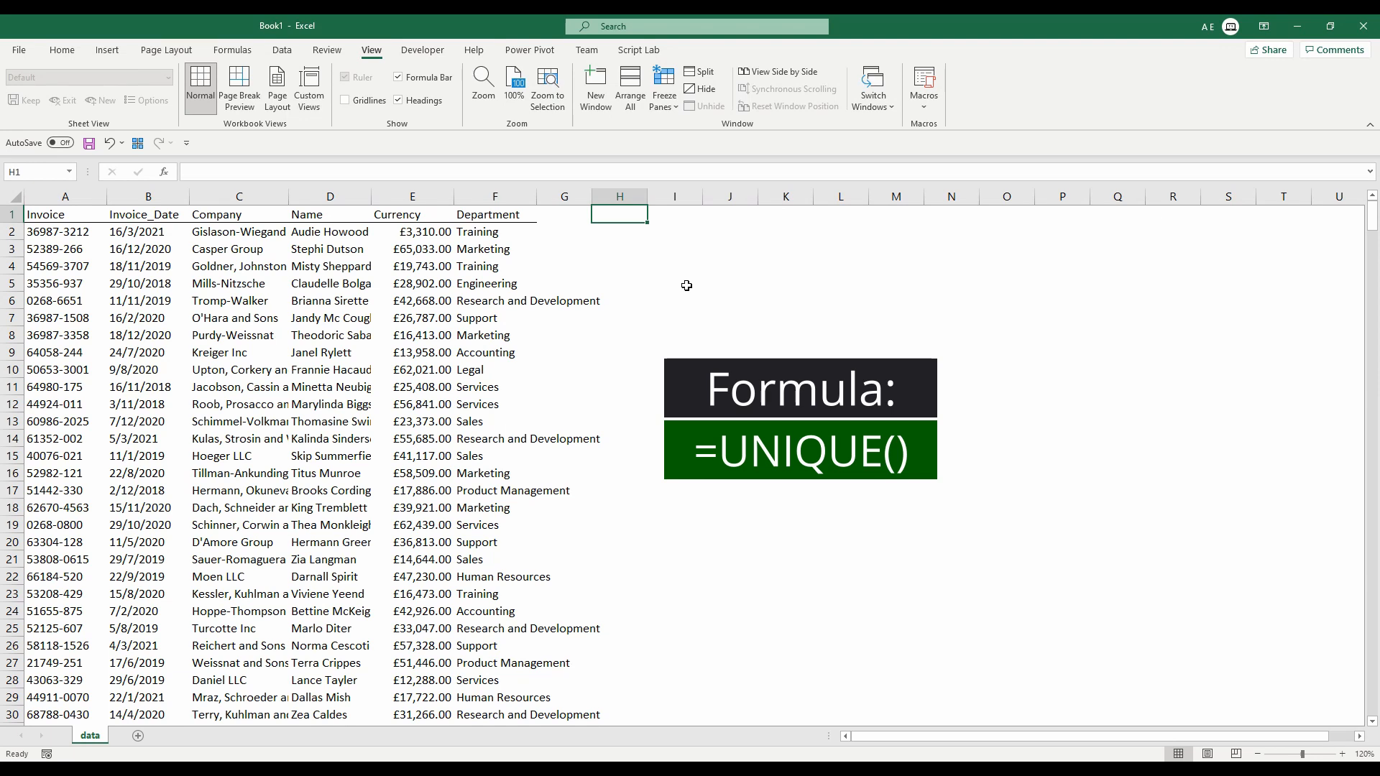
Enter =UNIQUE($B$2:$B$501,,) in I2 to spill the distinct invoice dates down column I.
{"action": "key", "text": "Right"}
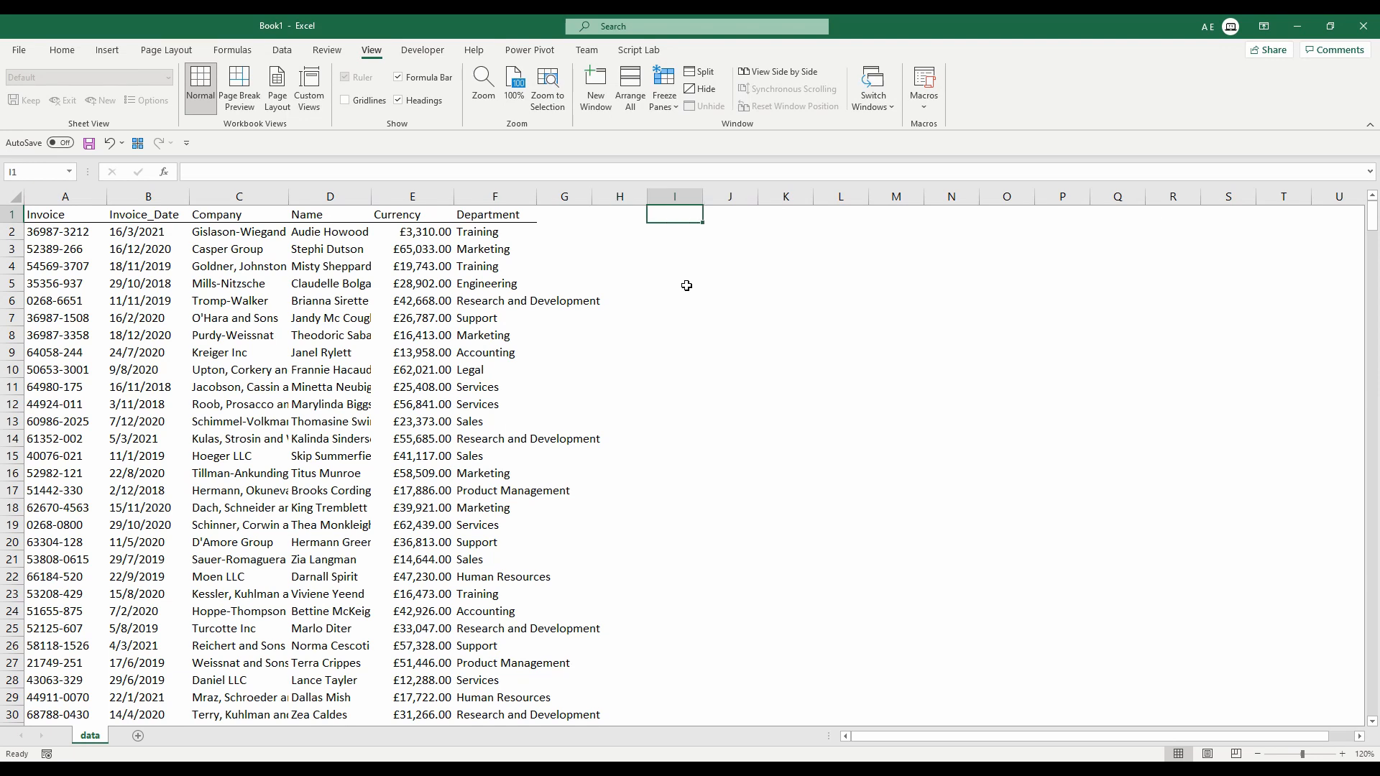
{"action": "key", "text": "Down"}
{"action": "type", "text": "="}
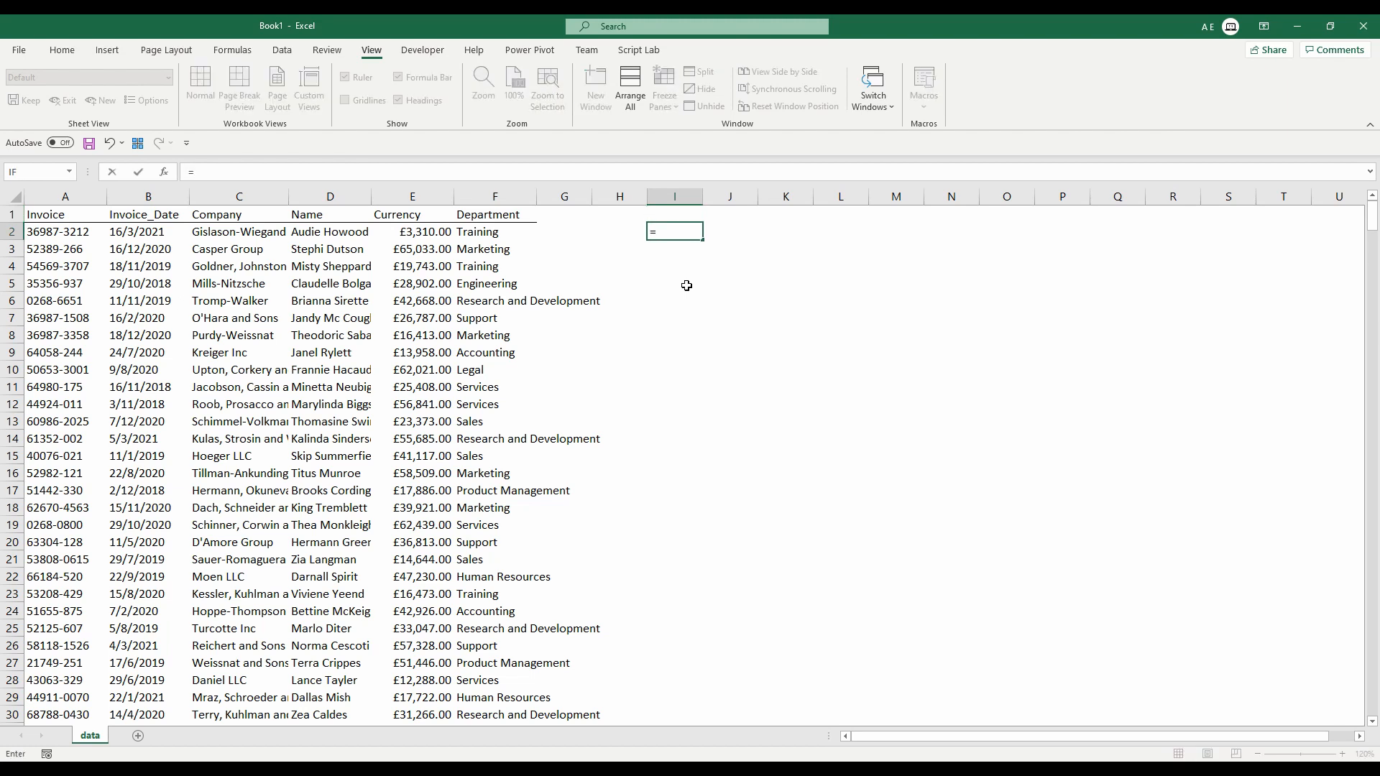
{"action": "type", "text": "uni"}
{"action": "key", "text": "Down"}
{"action": "key", "text": "Down"}
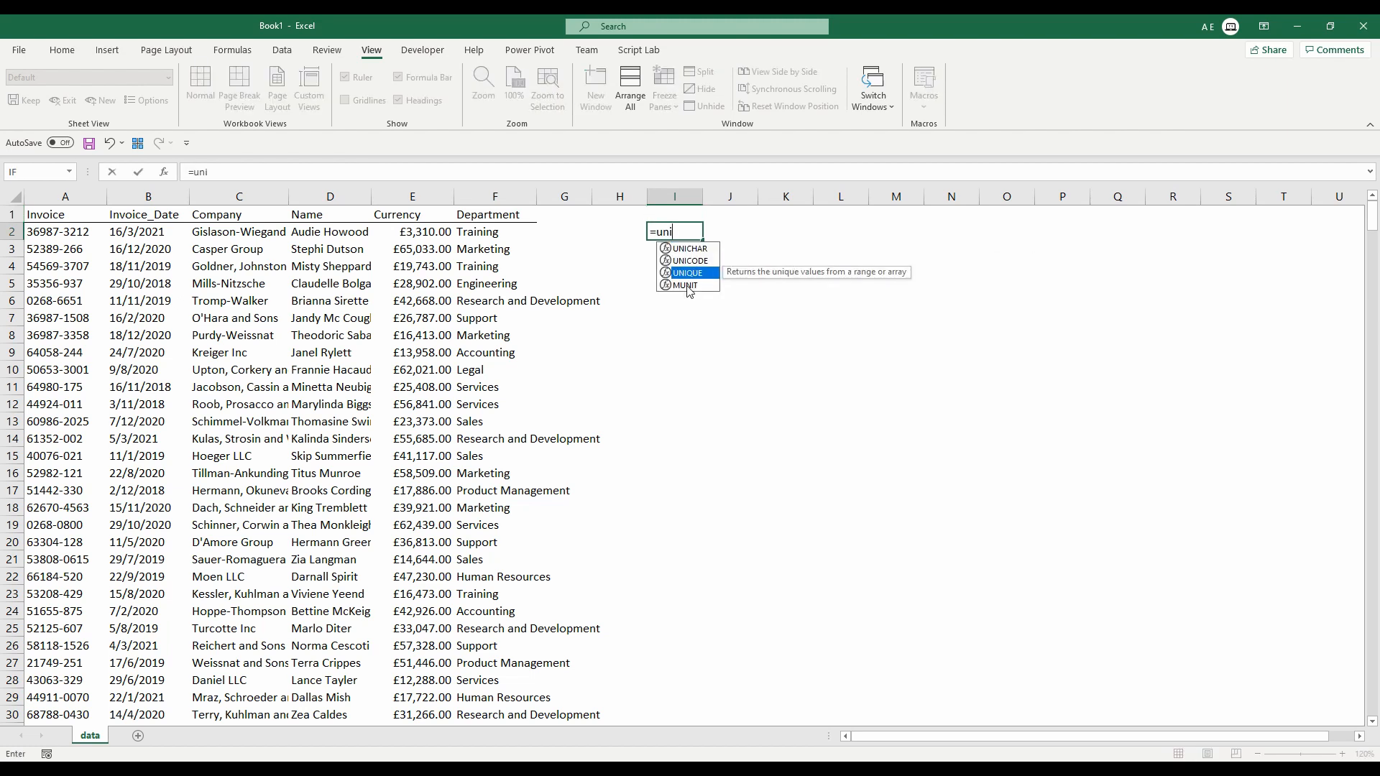
{"action": "key", "text": "Tab"}
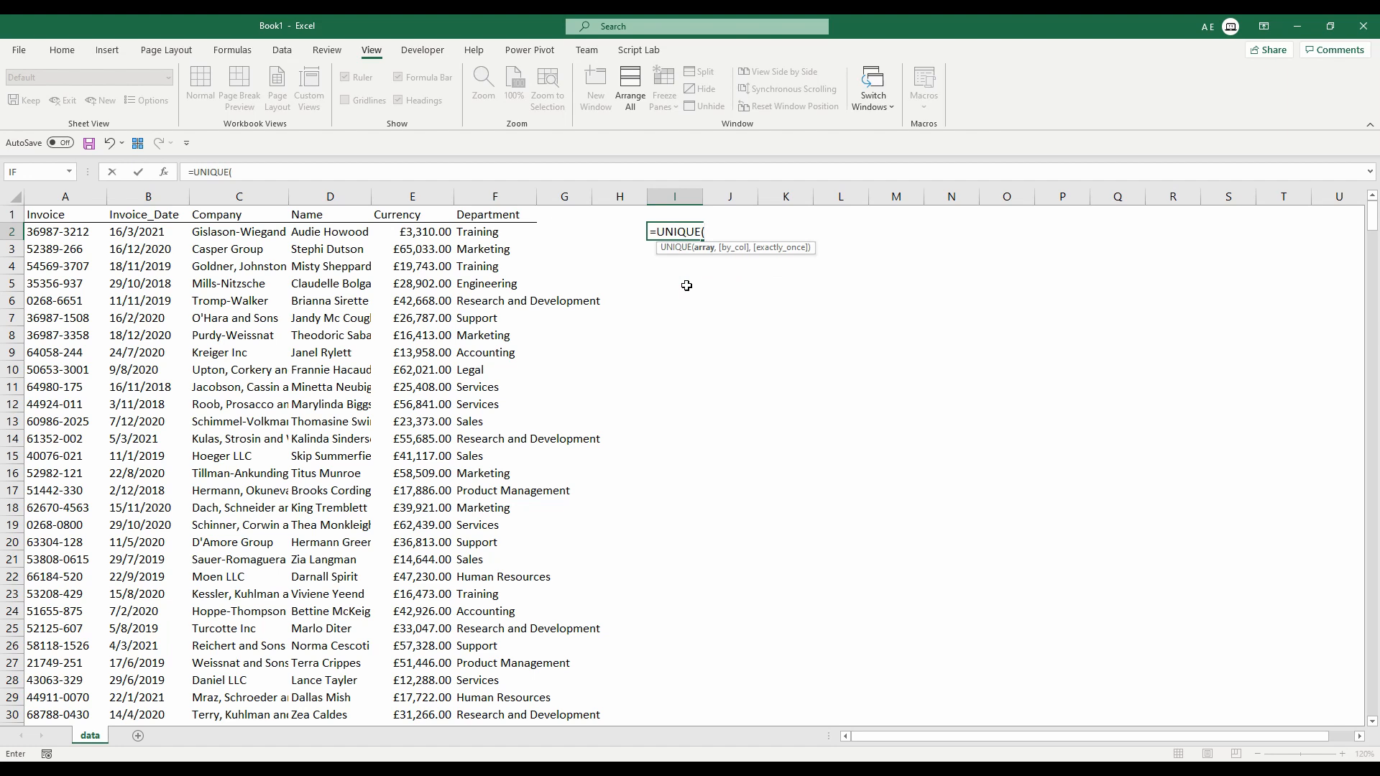
{"action": "key", "text": "Left"}
{"action": "key", "text": "Left"}
{"action": "key", "text": "Left"}
{"action": "key", "text": "Left"}
{"action": "key", "text": "Left"}
{"action": "key", "text": "Left"}
{"action": "key", "text": "Left"}
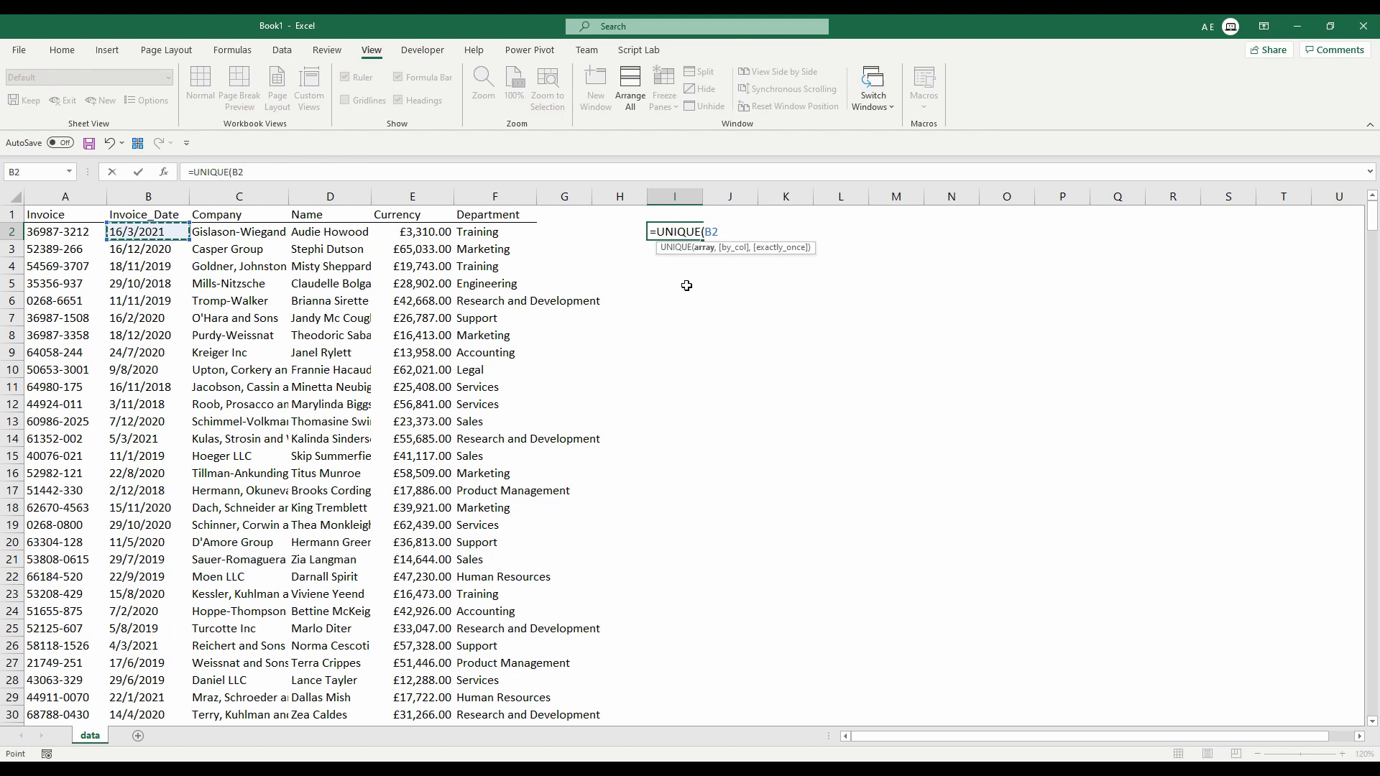
{"action": "key", "text": "ctrl+shift+Down"}
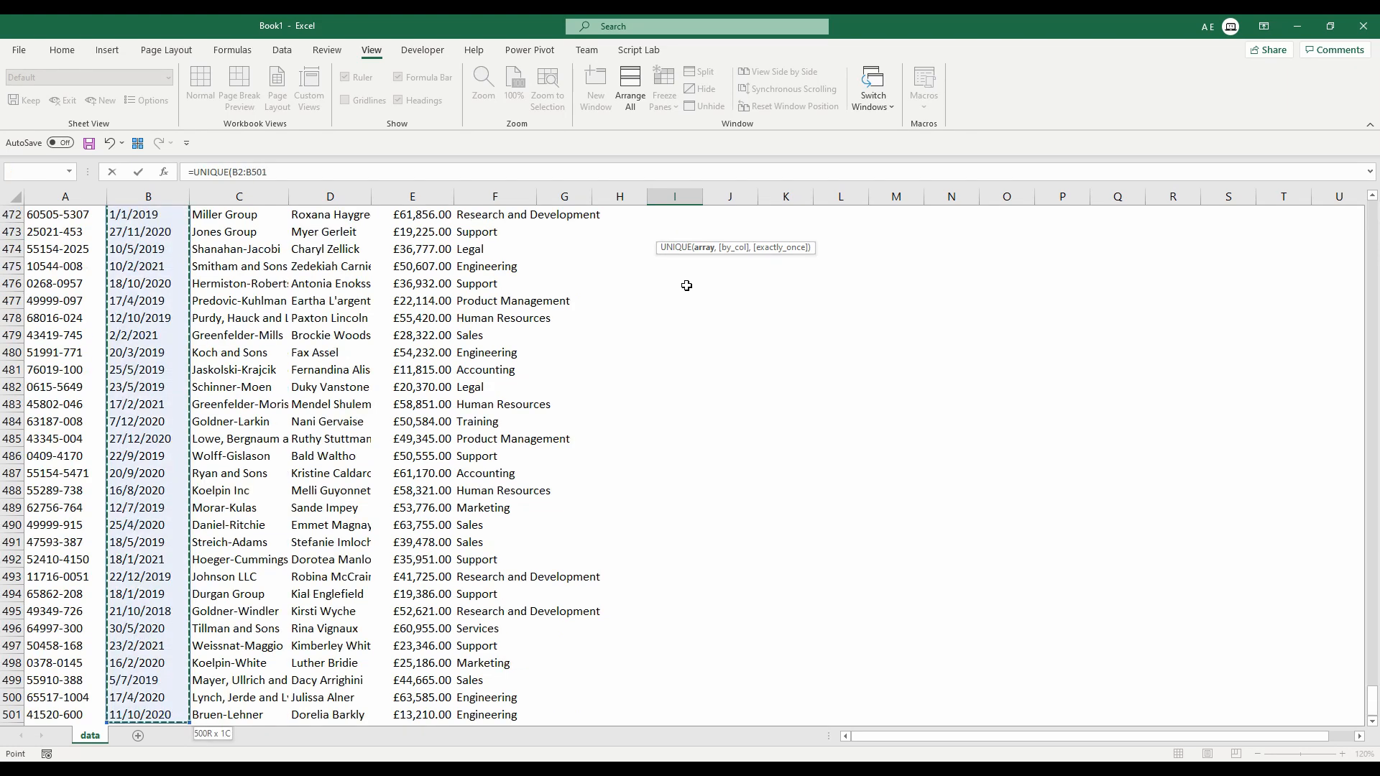
{"action": "key", "text": "F4"}
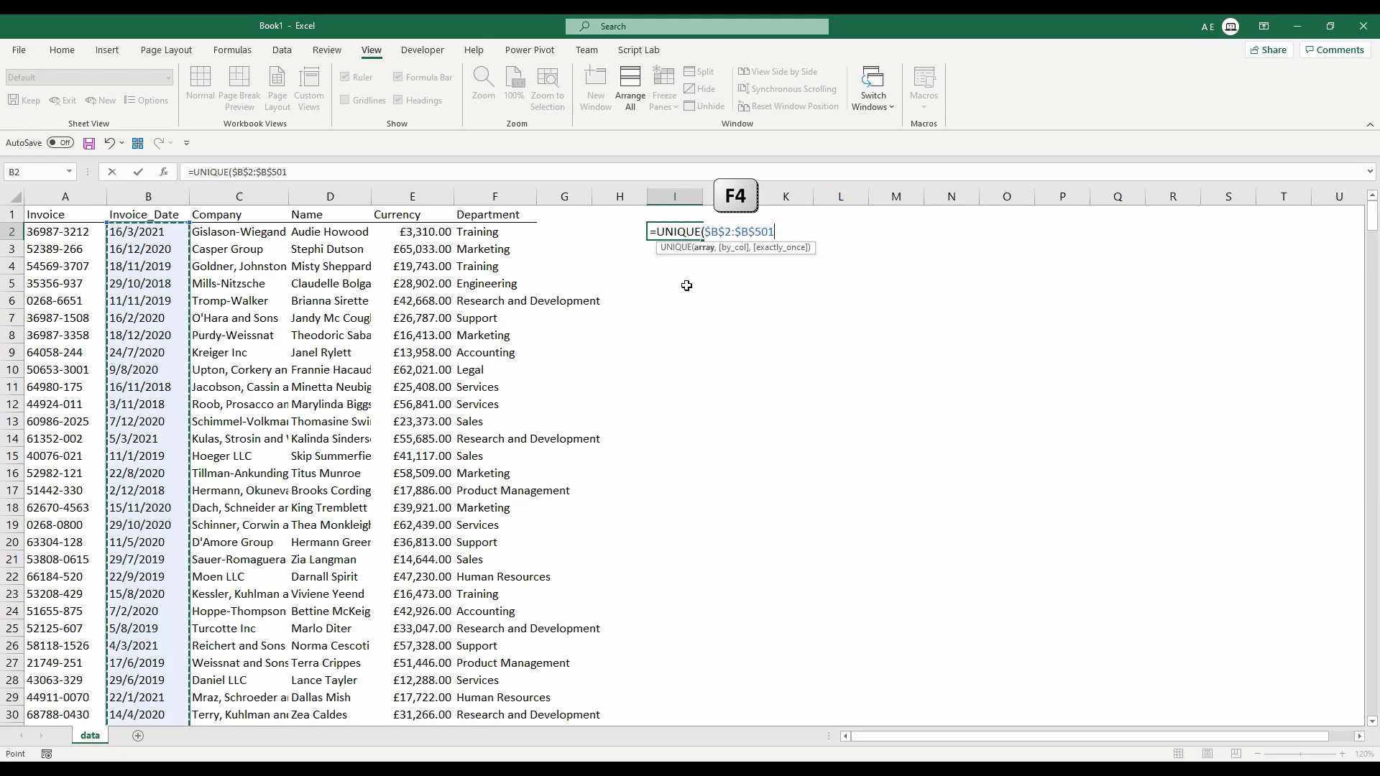
{"action": "type", "text": ","}
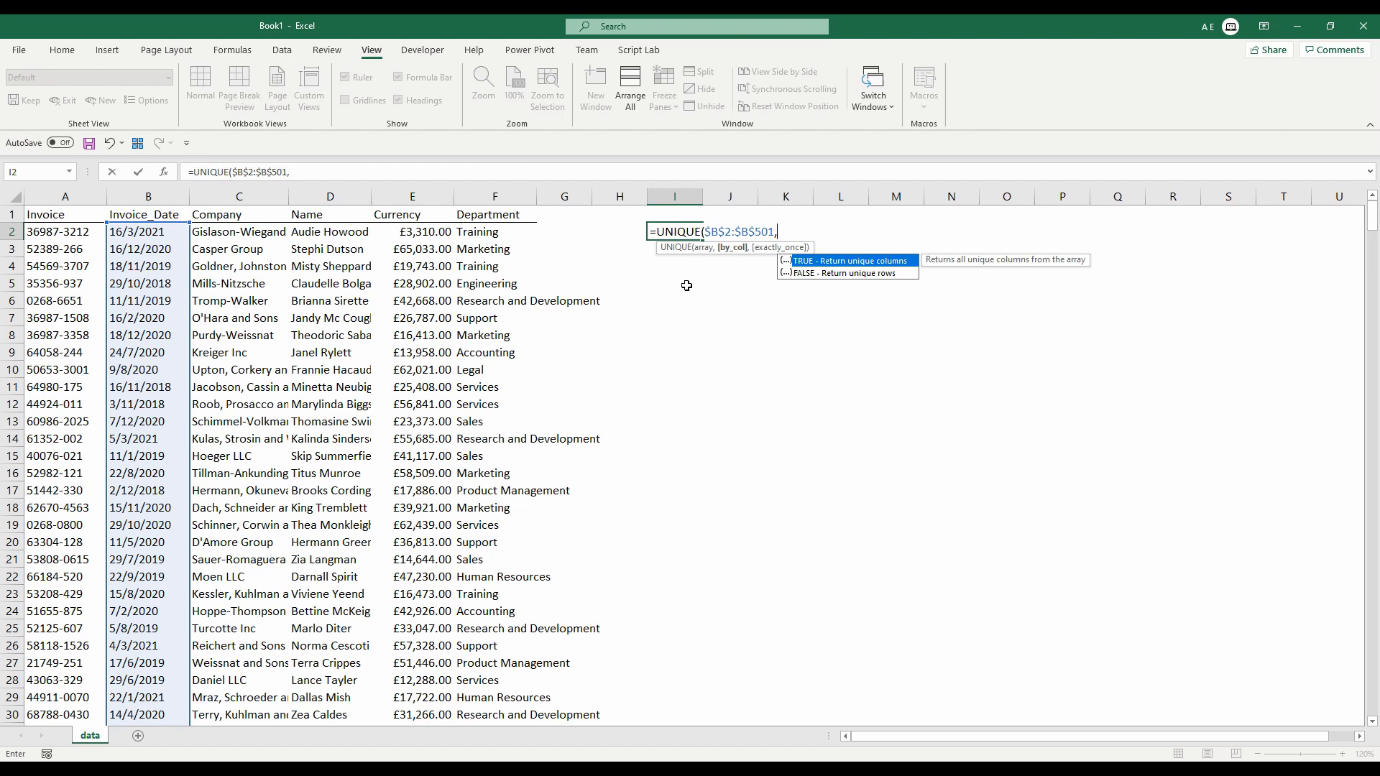
{"action": "type", "text": ",)"}
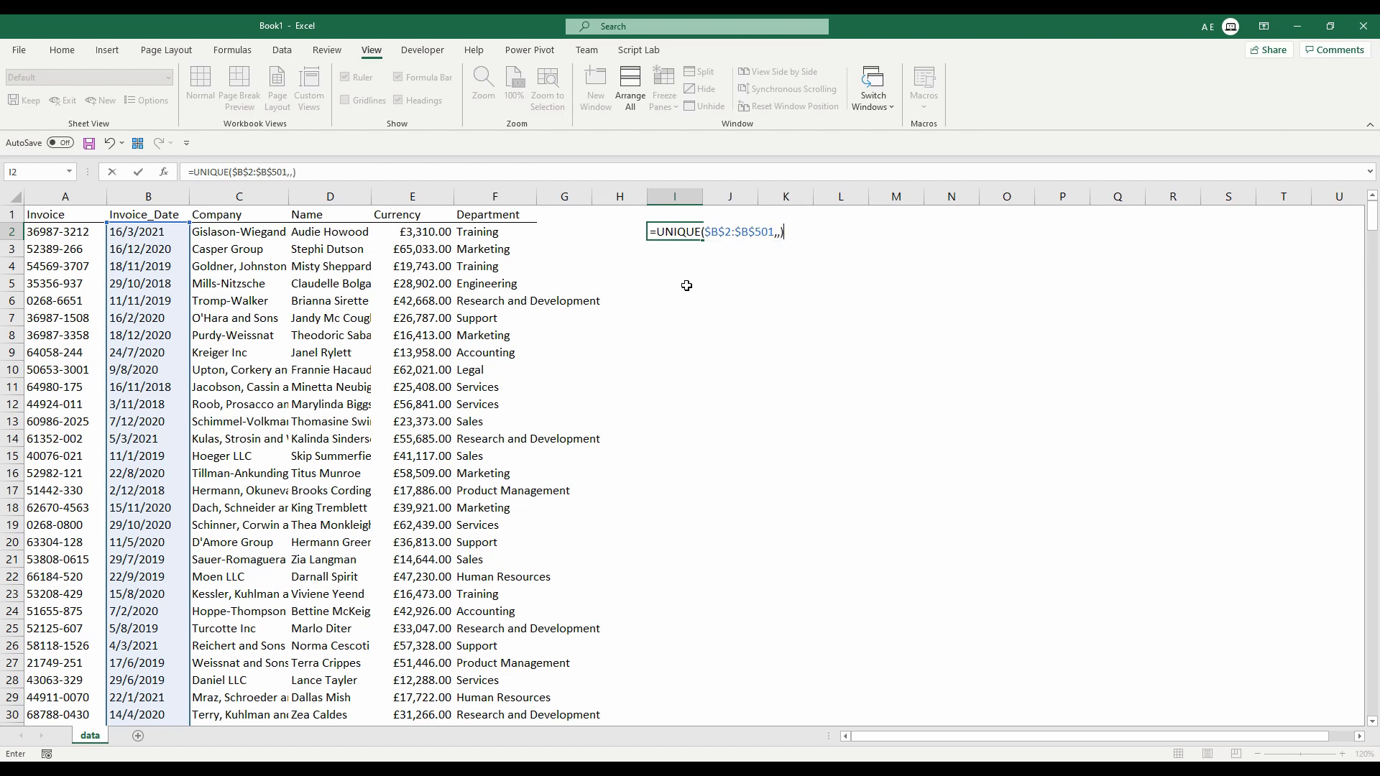
{"action": "key", "text": "ctrl+Return"}
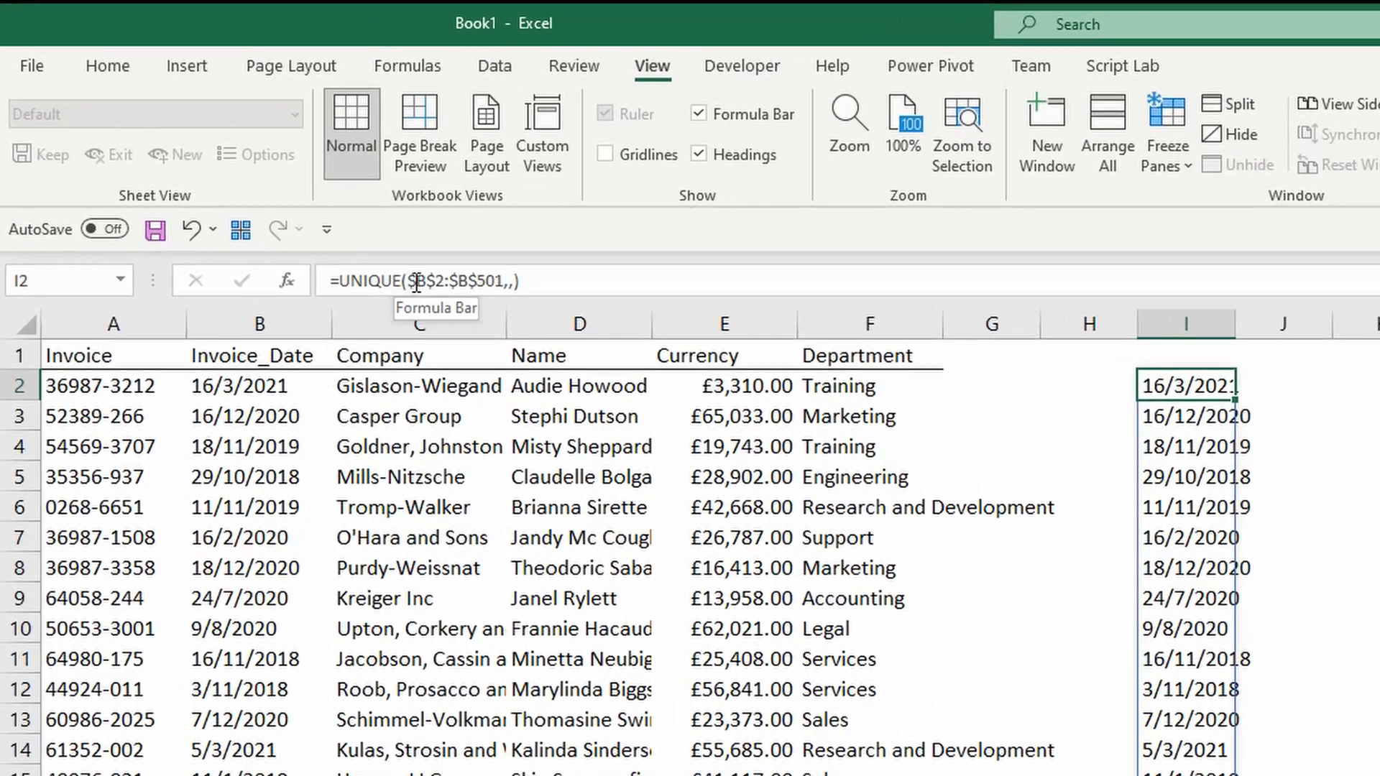
Wrap the I2 range in YEAR() so the list shows distinct years instead of dates.
{"action": "left_click", "coordinate": [235, 171]}
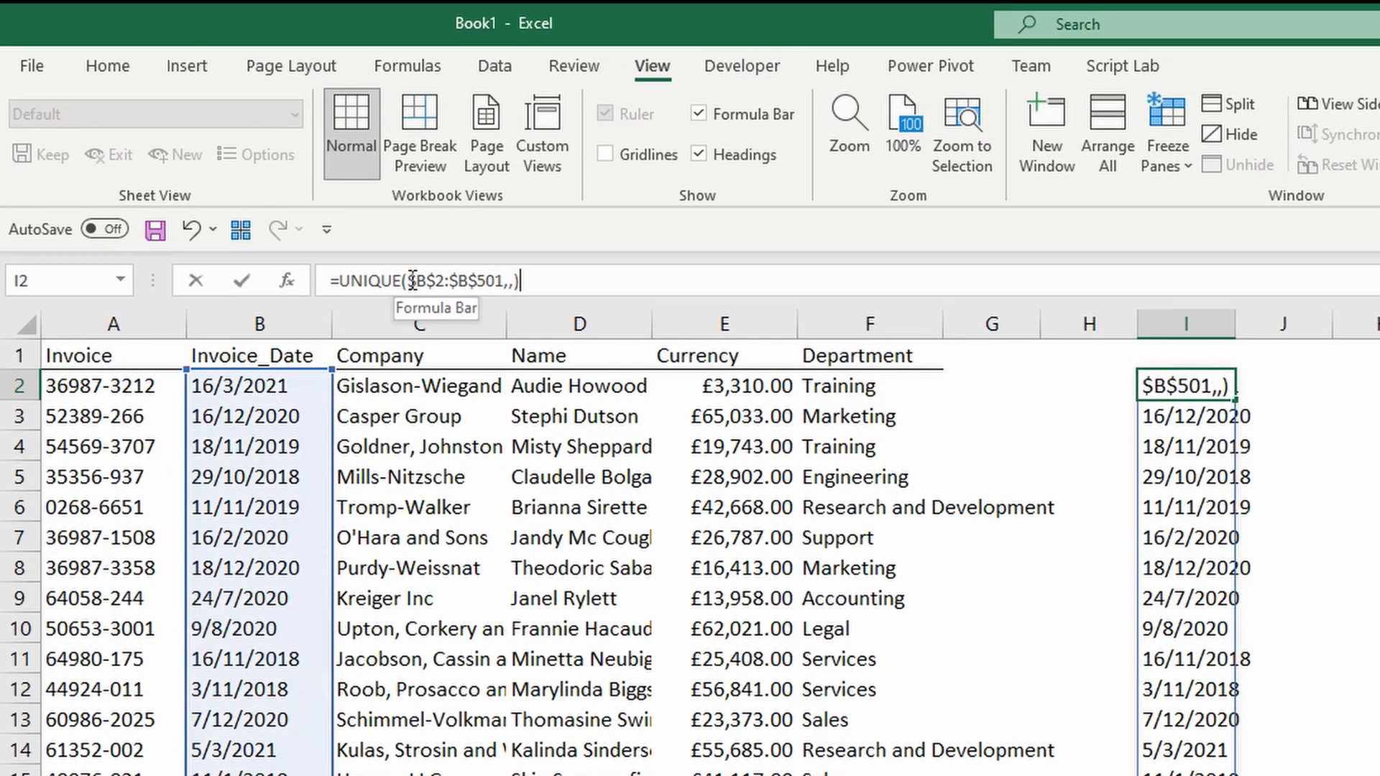
{"action": "left_click", "coordinate": [412, 279]}
{"action": "type", "text": "year"}
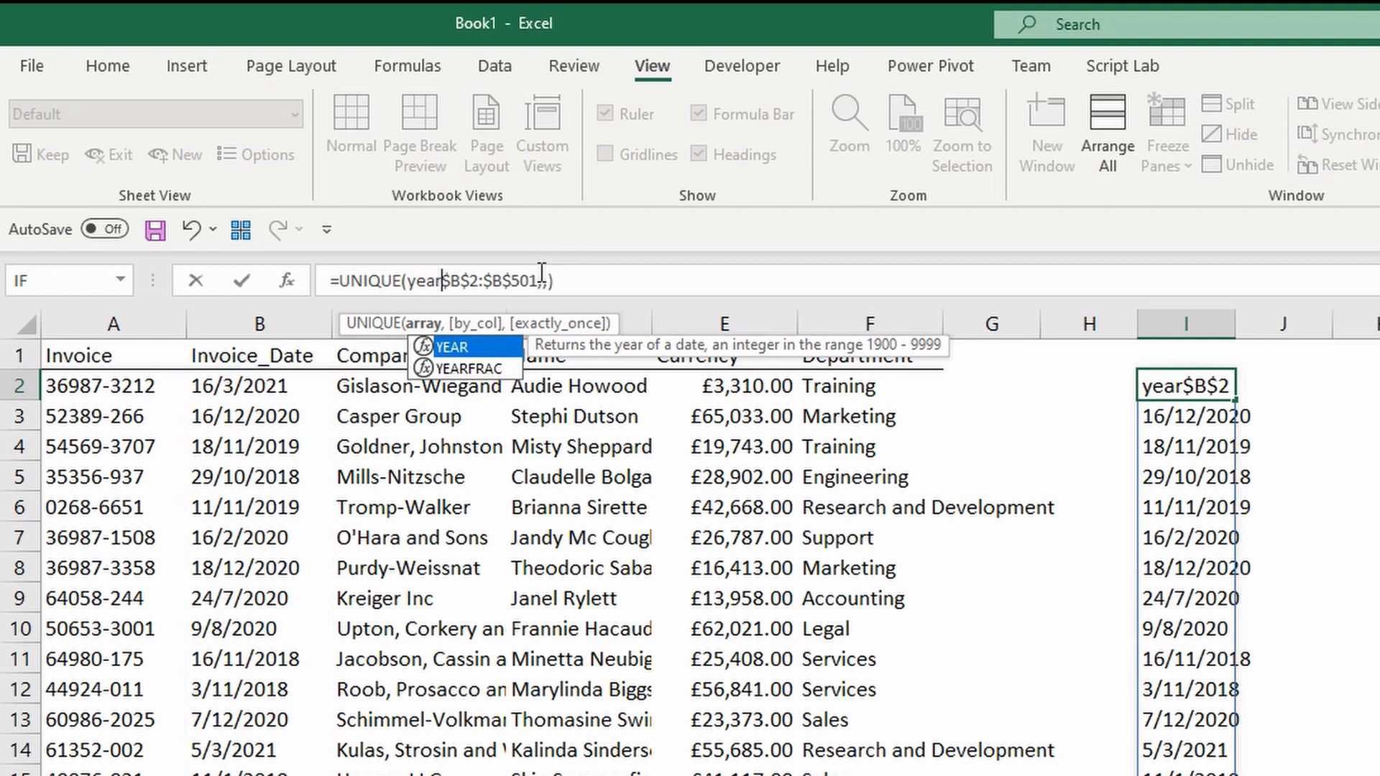
{"action": "key", "text": "Tab"}
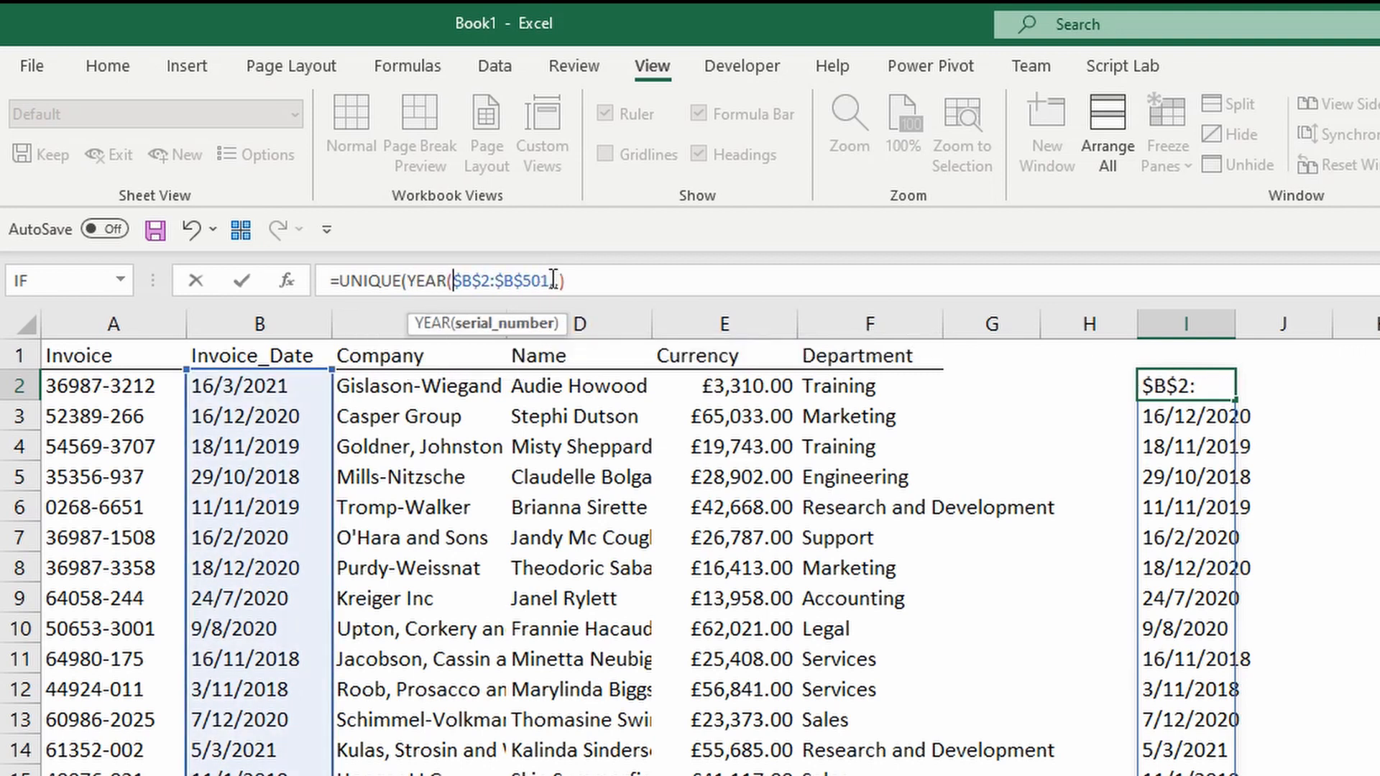
{"action": "left_click", "coordinate": [551, 280]}
{"action": "type", "text": ")"}
{"action": "key", "text": "Return"}
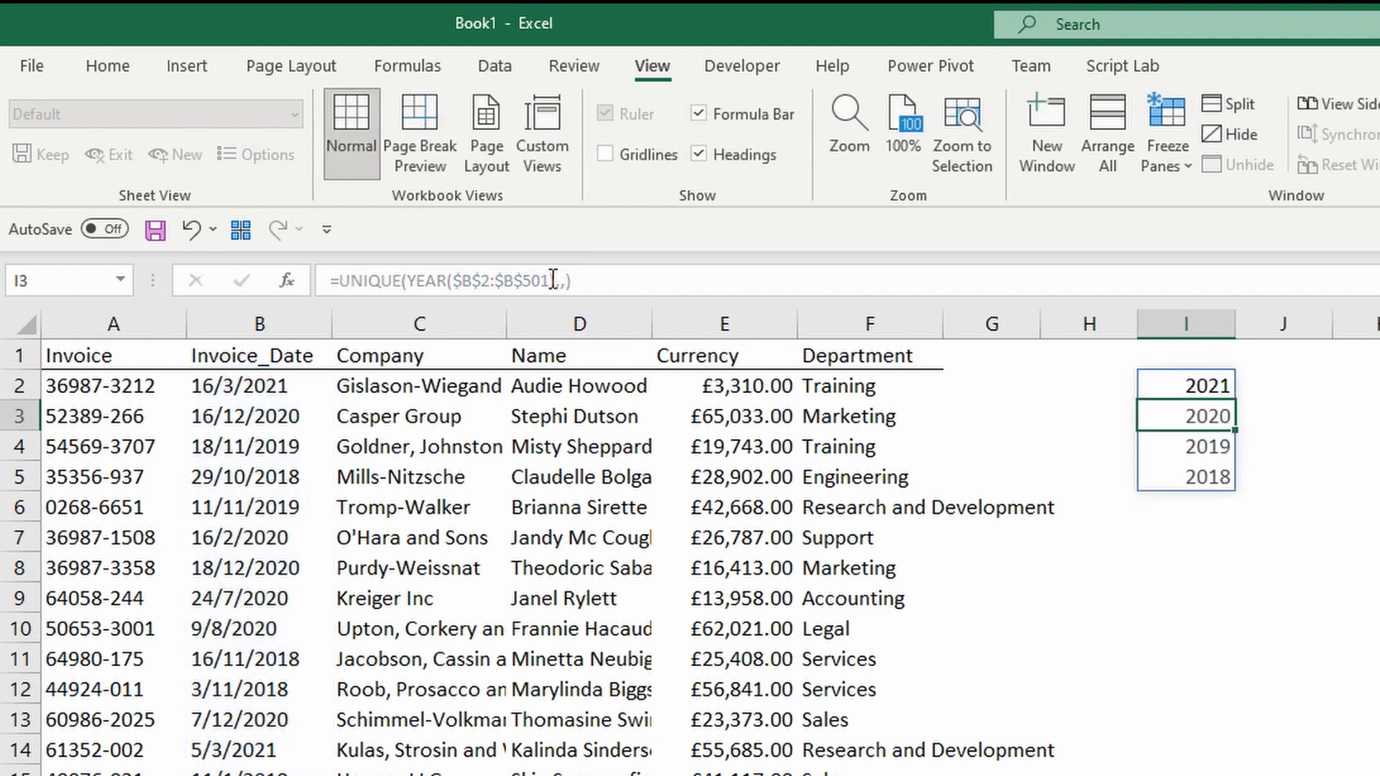
{"action": "key", "text": "Up"}
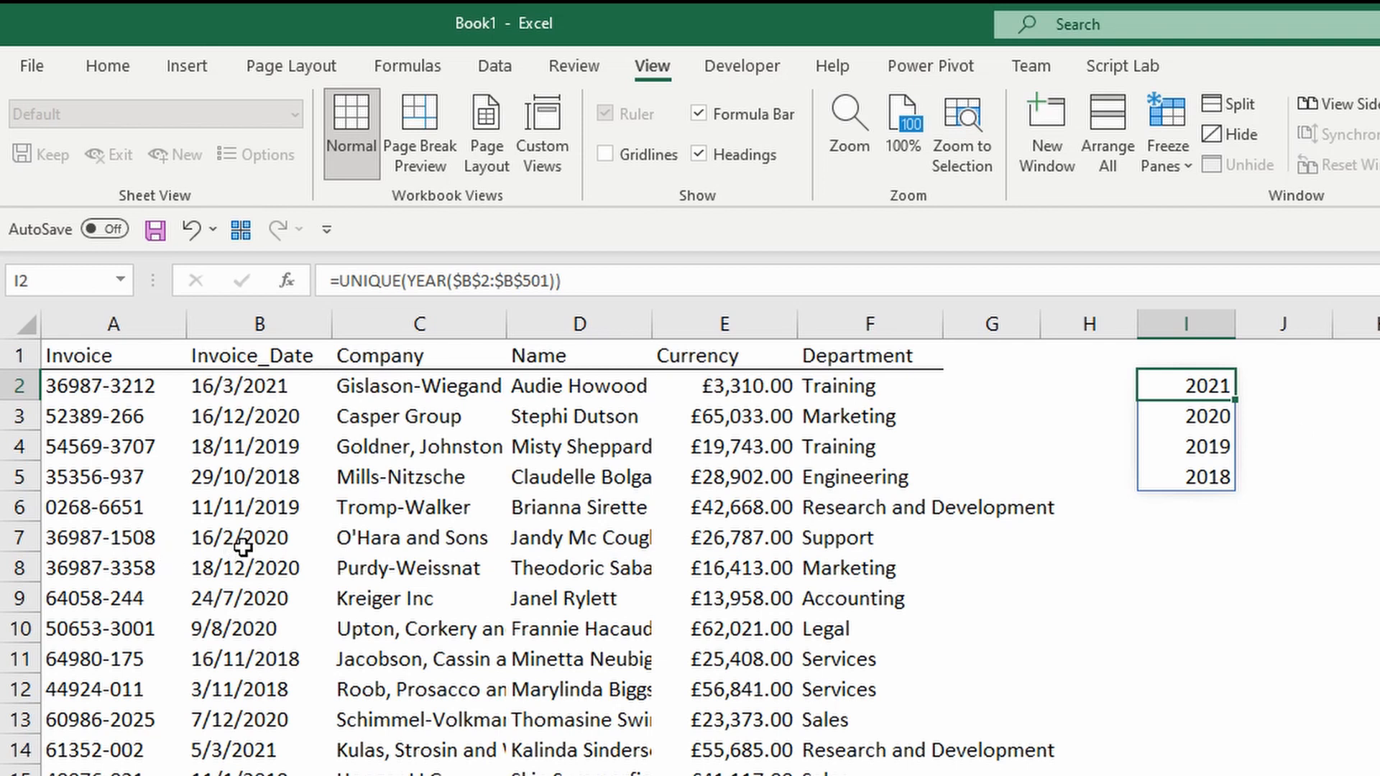
Clear the invoice date in B7 so 1900 appears in the year list.
{"action": "left_click", "coordinate": [268, 540]}
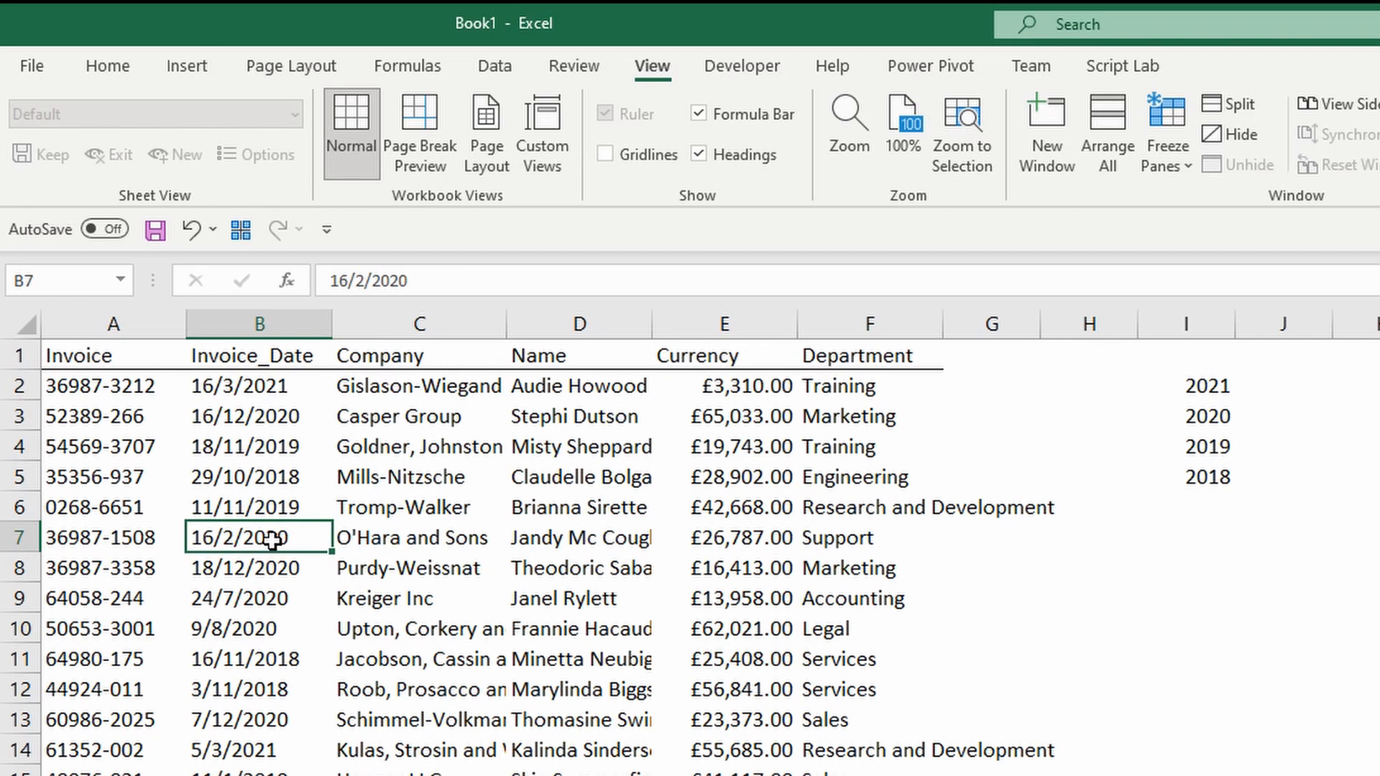
{"action": "key", "text": "Delete"}
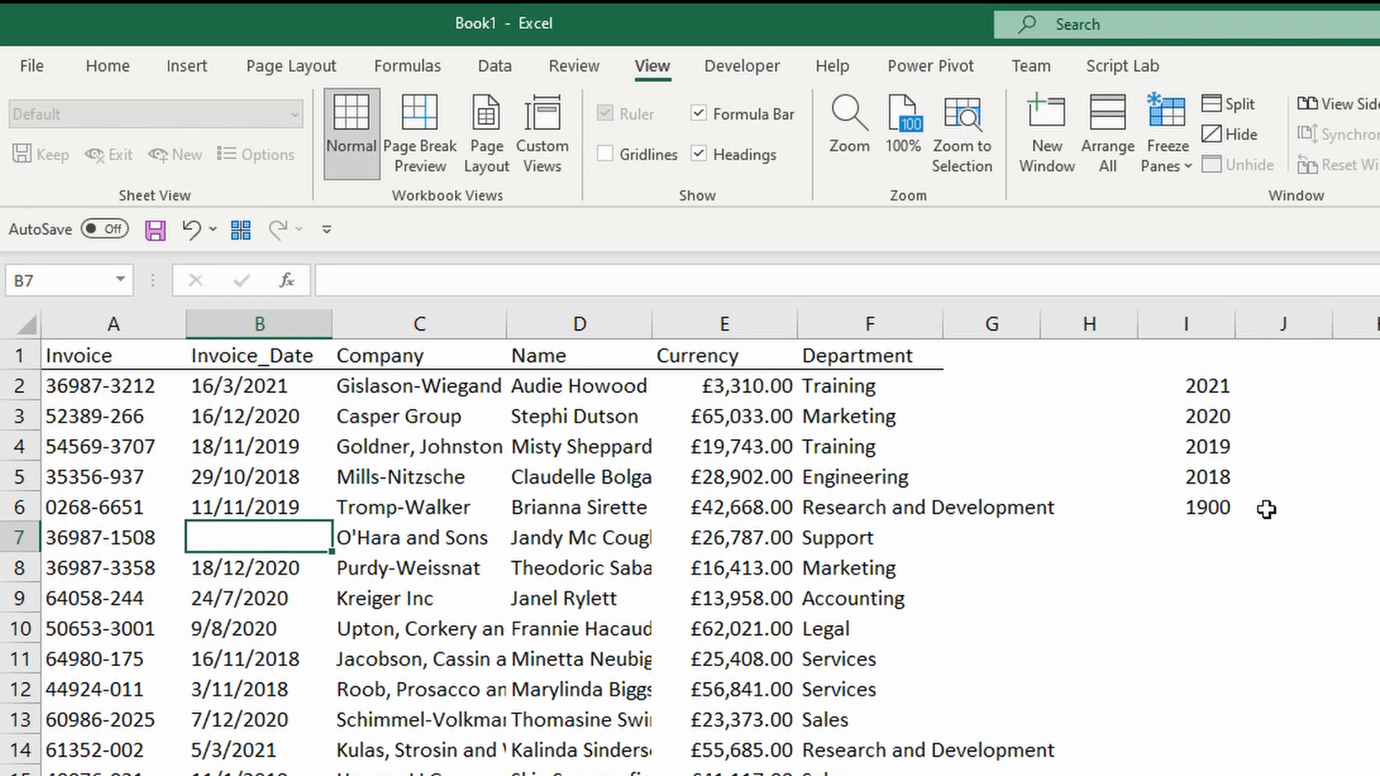
{"action": "left_click", "coordinate": [1216, 386]}
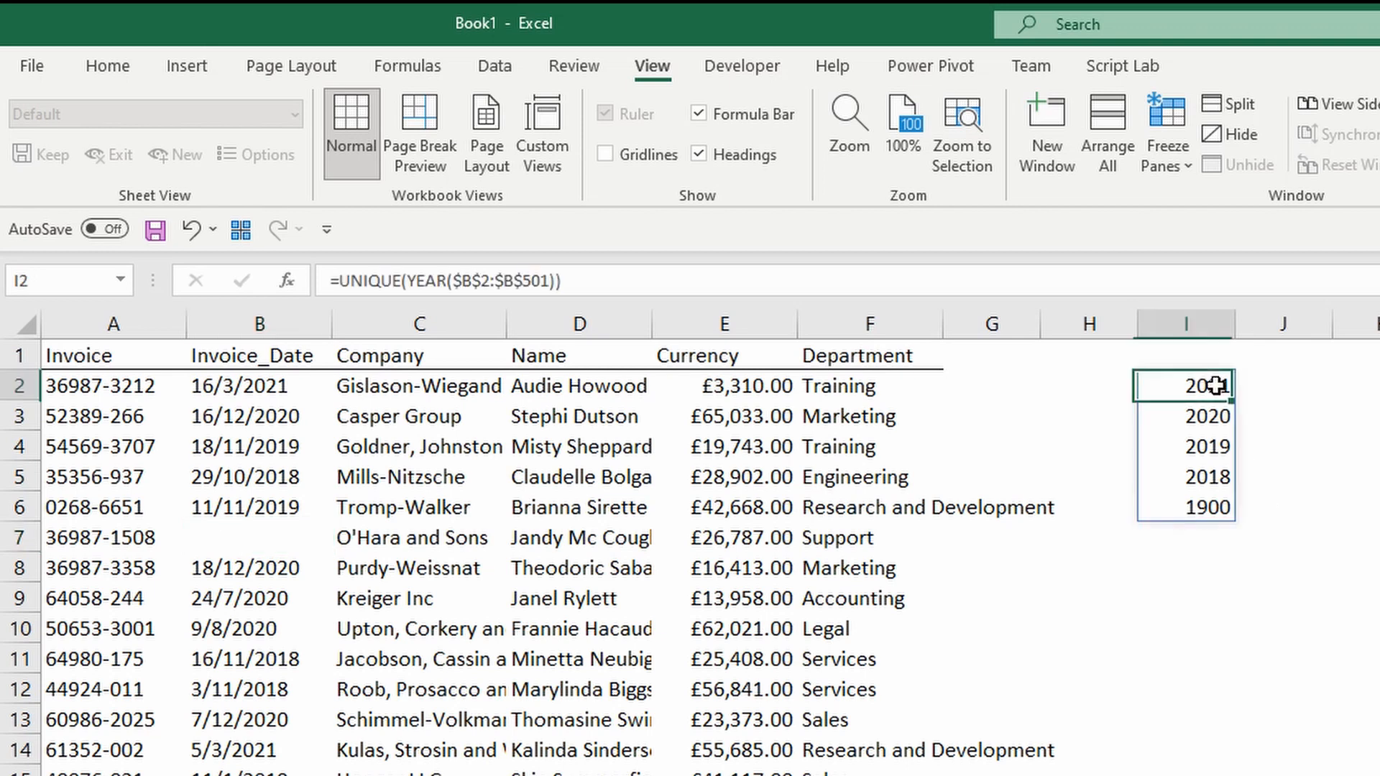
Wrap the YEAR($B$2:$B$501) expression in I2 inside a FILTER function.
{"action": "left_click", "coordinate": [407, 280]}
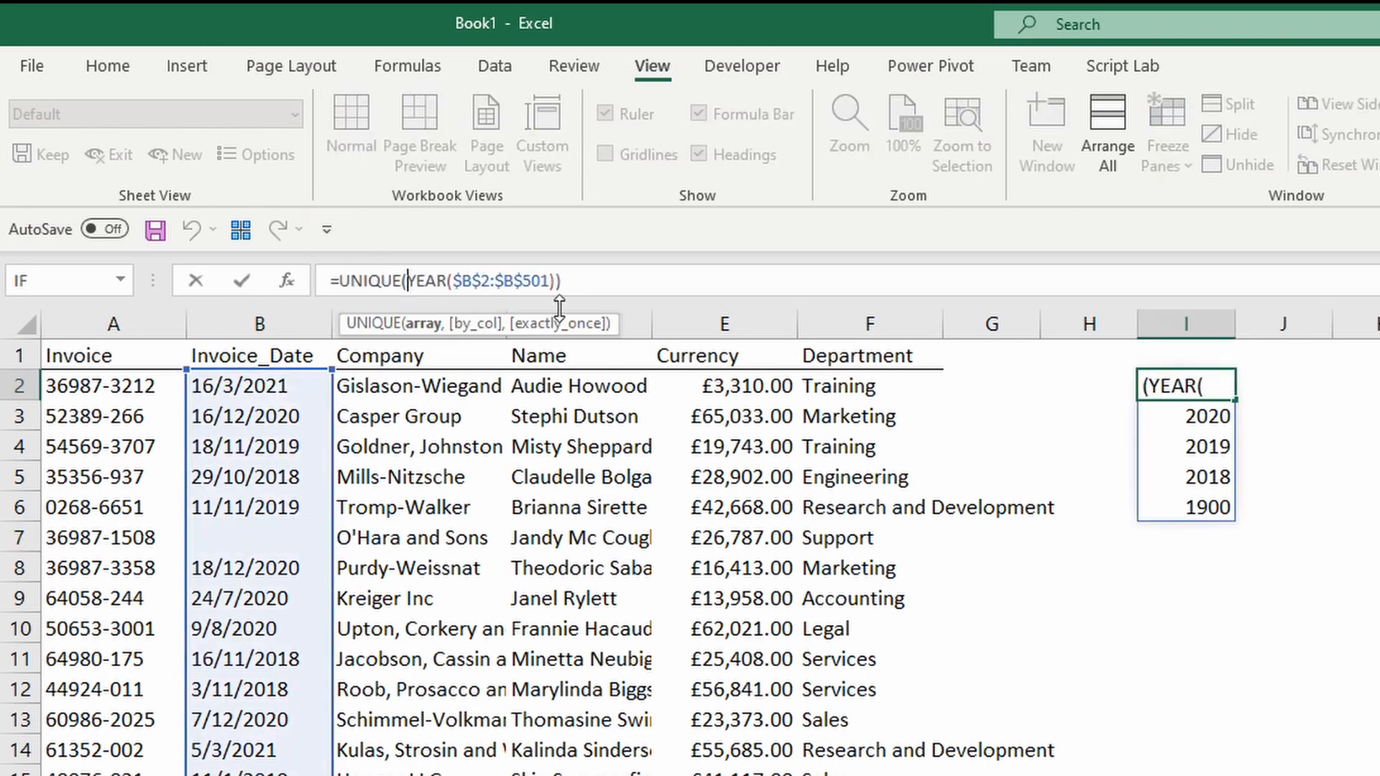
{"action": "type", "text": "FILTER("}
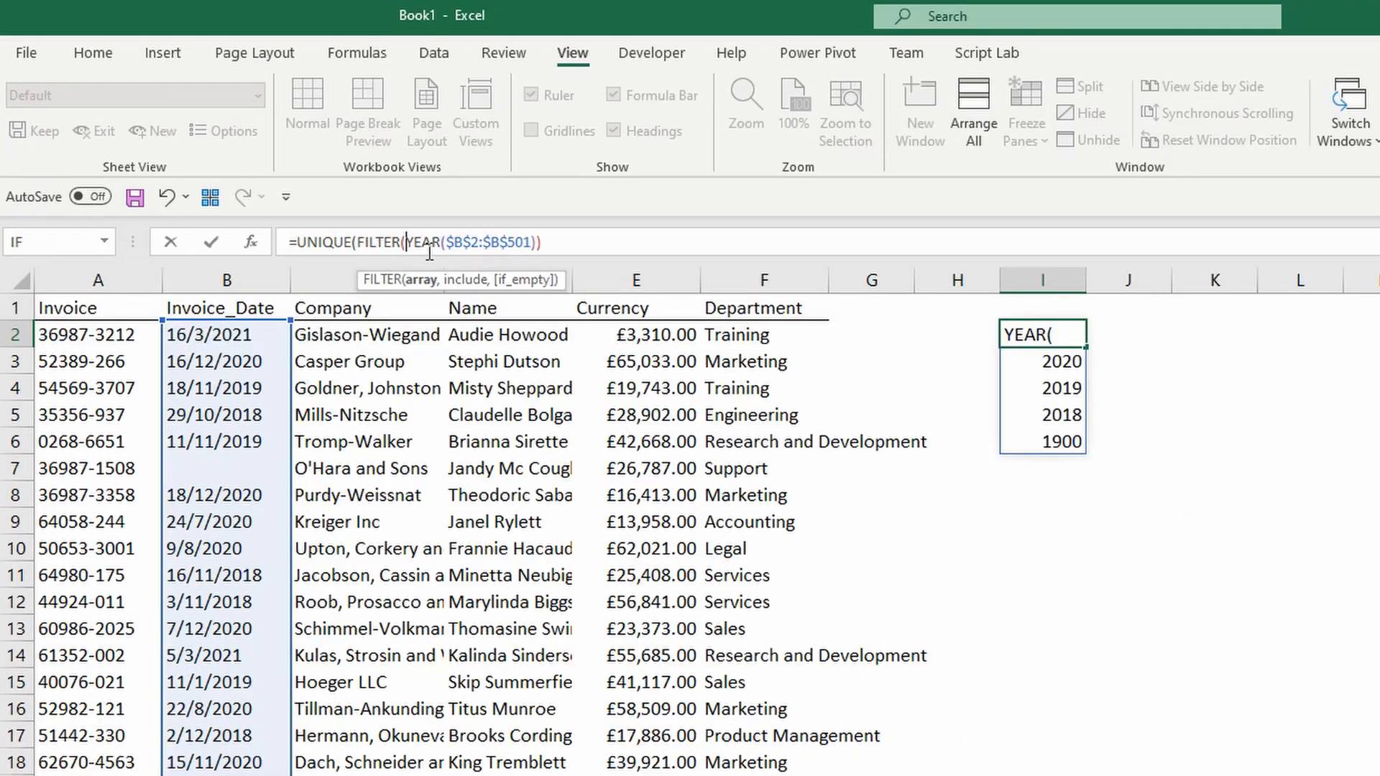
{"action": "left_click_drag", "start_coordinate": [407, 242], "coordinate": [536, 242]}
{"action": "left_click", "coordinate": [536, 242]}
{"action": "type", "text": ","}
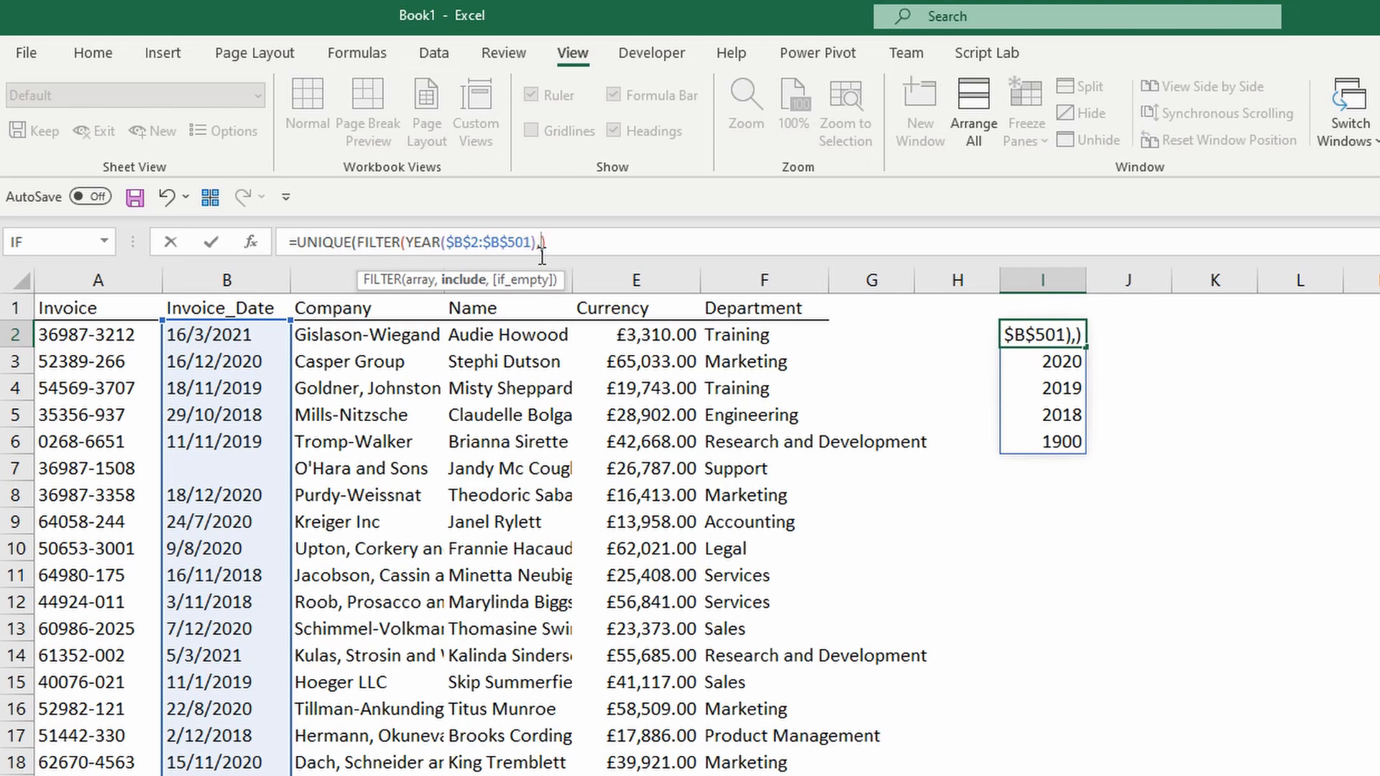
Add the include condition $B$2:$B$501<>"" so only 2021, 2020, 2019 and 2018 remain.
{"action": "left_click", "coordinate": [241, 329]}
{"action": "key", "text": "ctrl+shift+Down"}
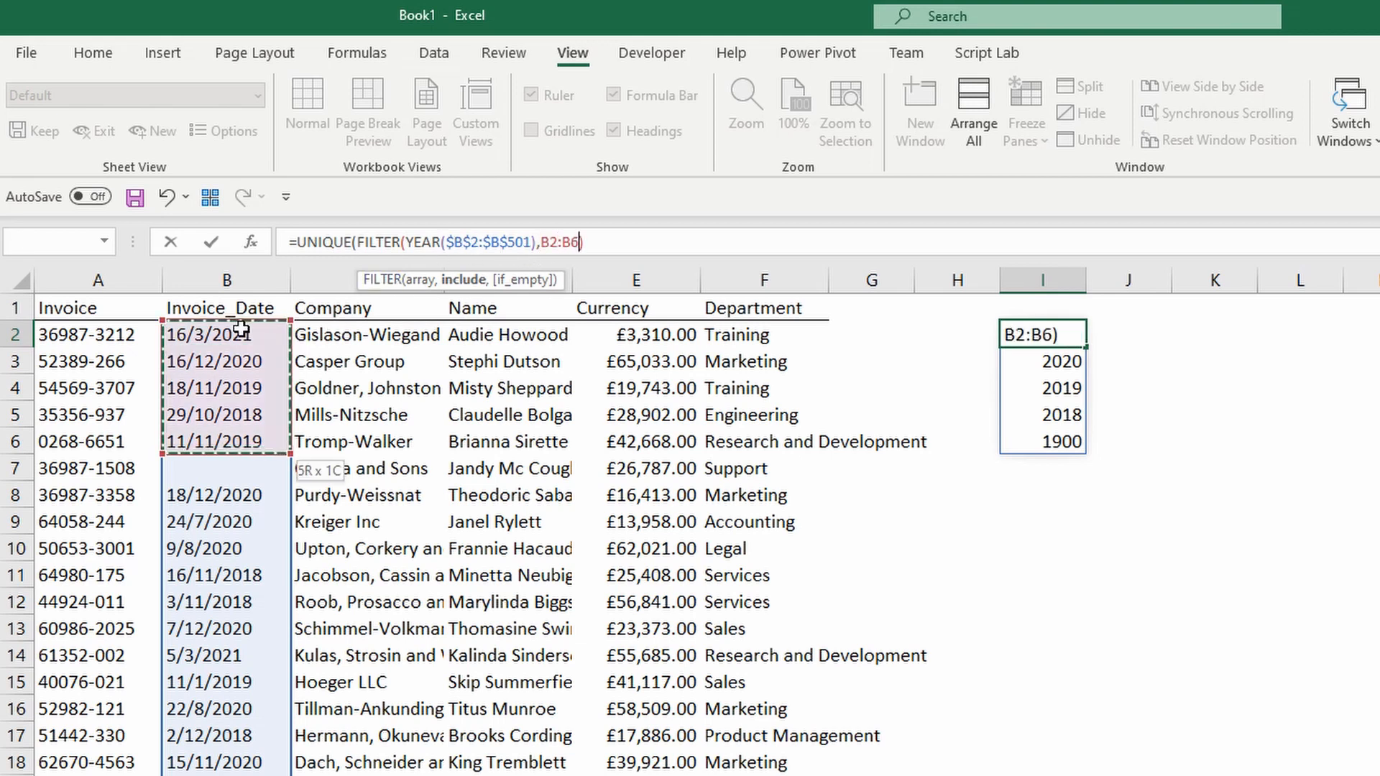
{"action": "key", "text": "ctrl+shift+Down"}
{"action": "key", "text": "ctrl+shift+Down"}
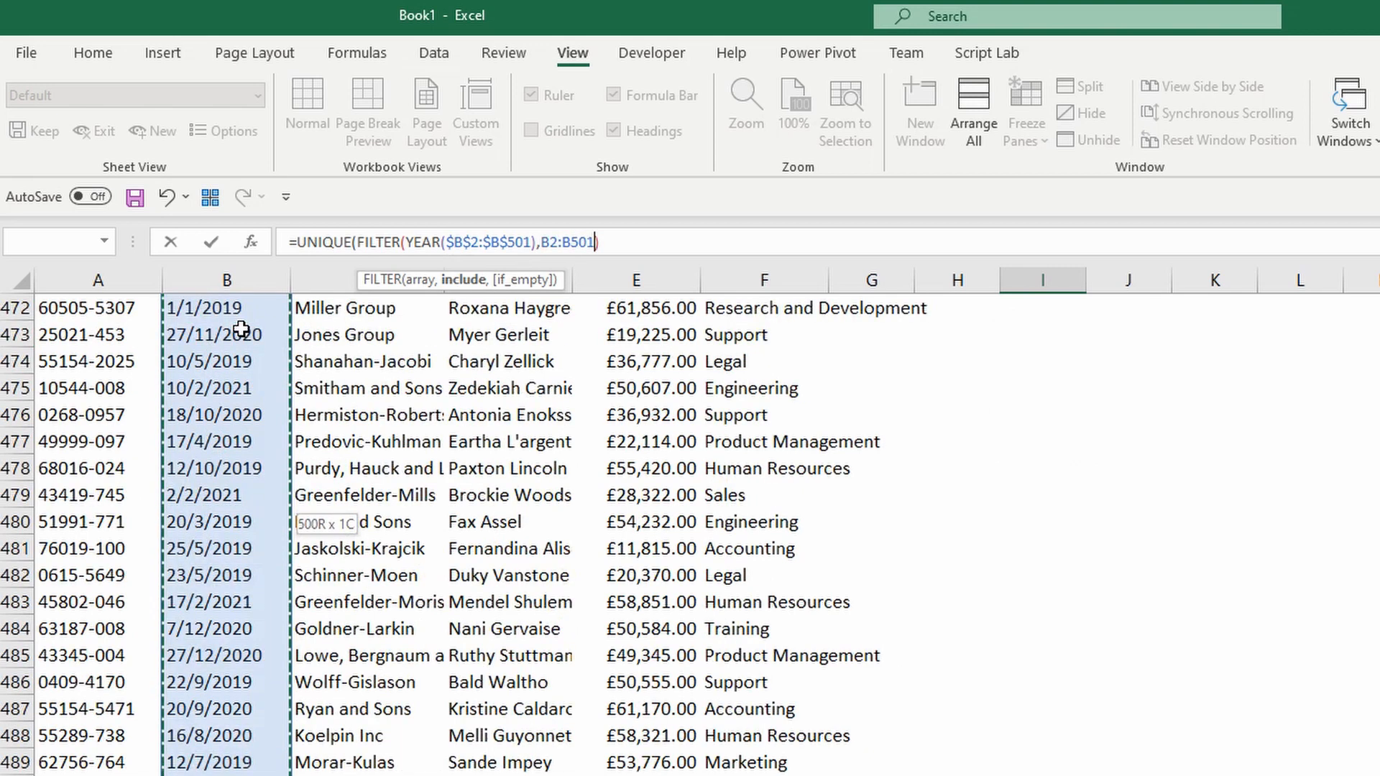
{"action": "key", "text": "F4"}
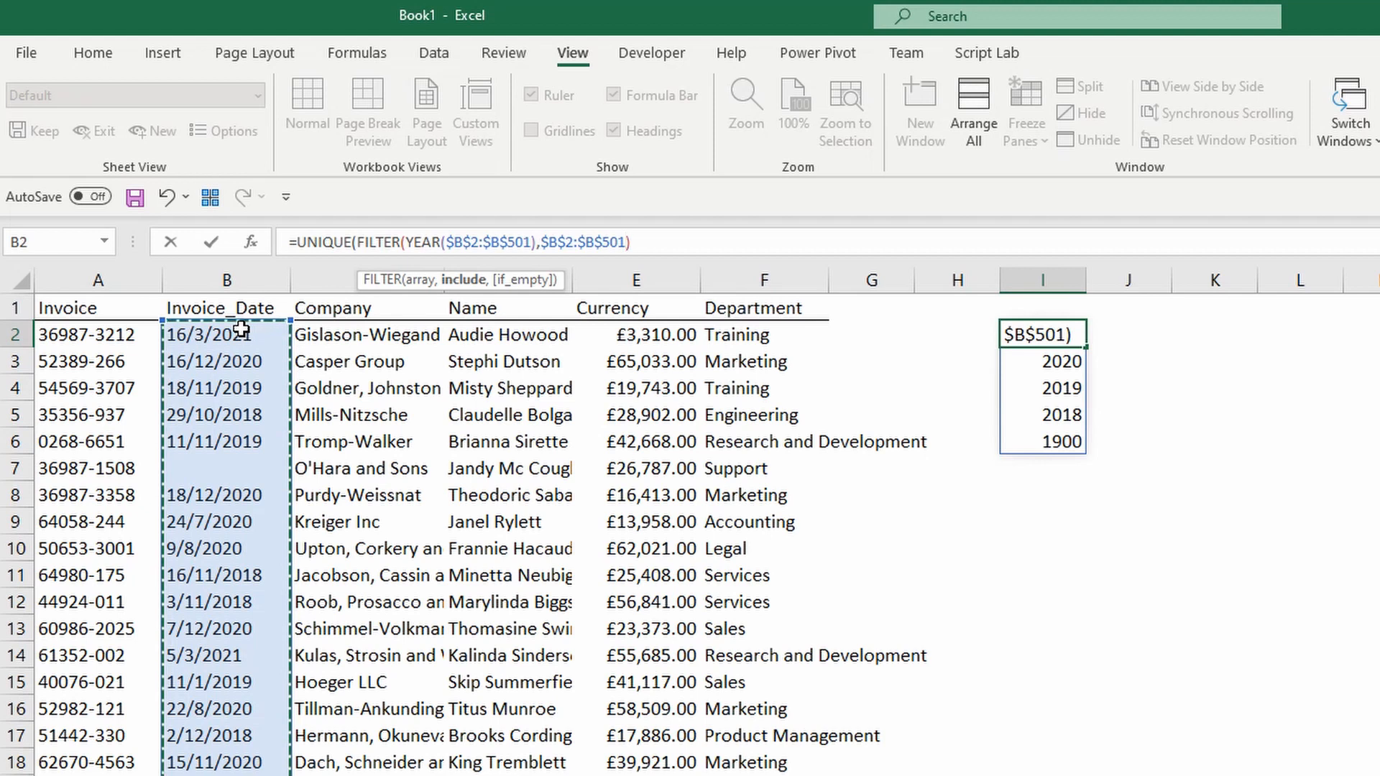
{"action": "type", "text": "<>"}
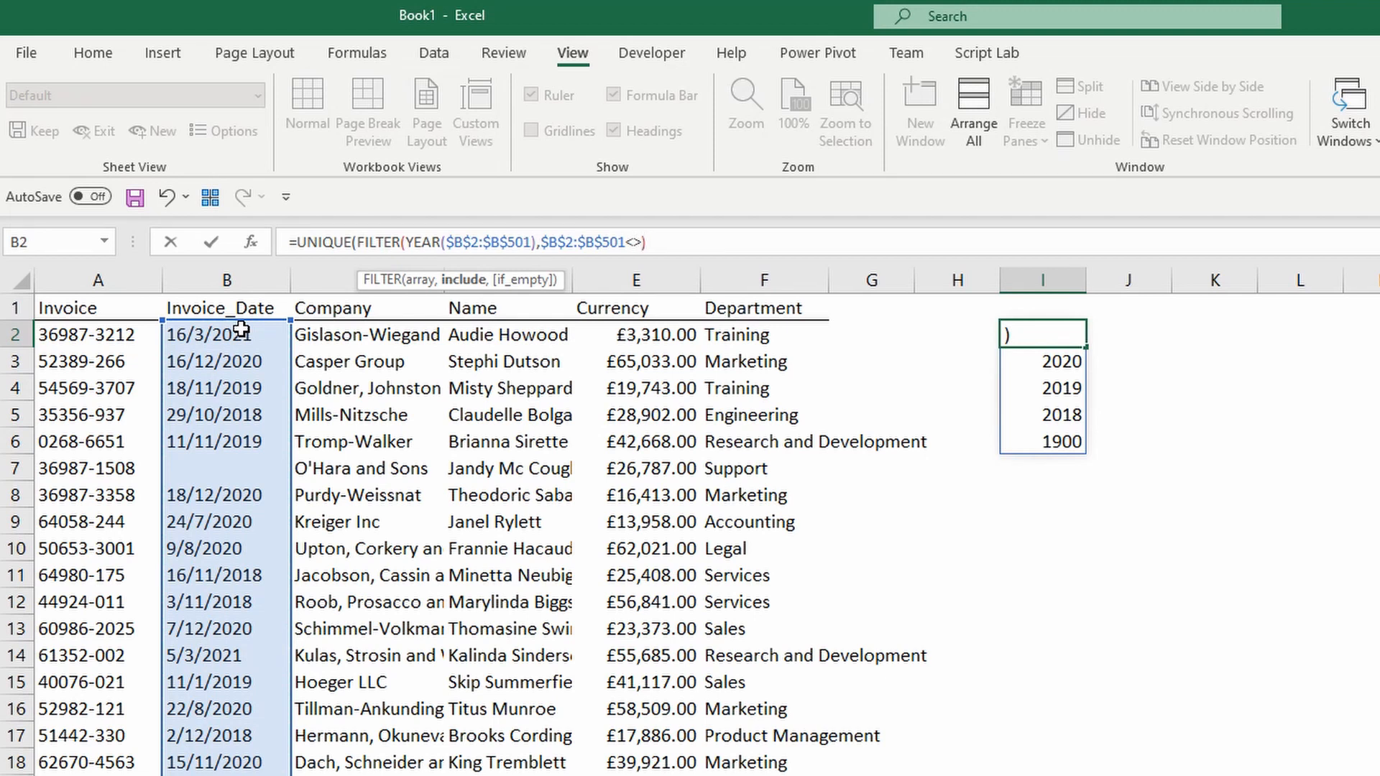
{"action": "type", "text": "\"\""}
{"action": "key", "text": "Return"}
{"action": "key", "text": "Return"}
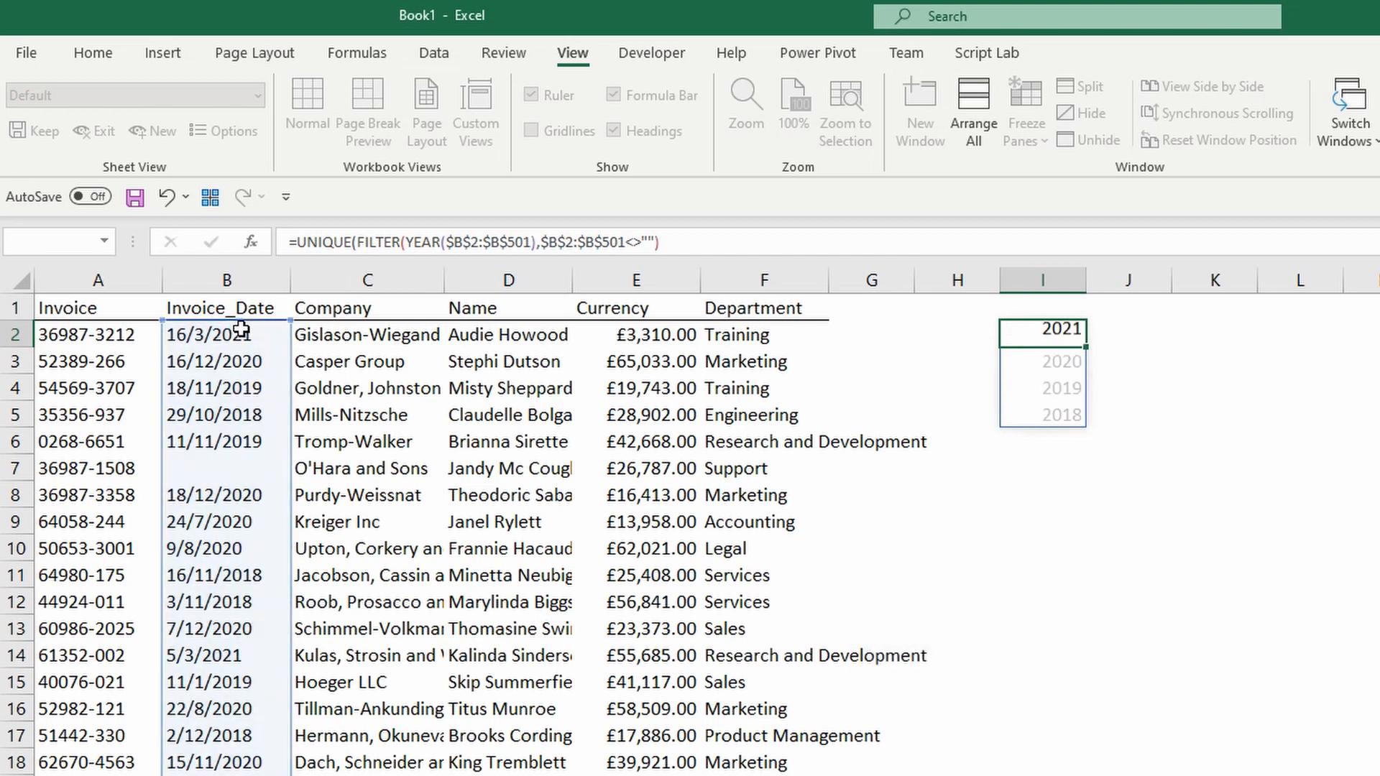
{"action": "key", "text": "Down"}
{"action": "key", "text": "Down"}
{"action": "key", "text": "Up"}
{"action": "key", "text": "Up"}
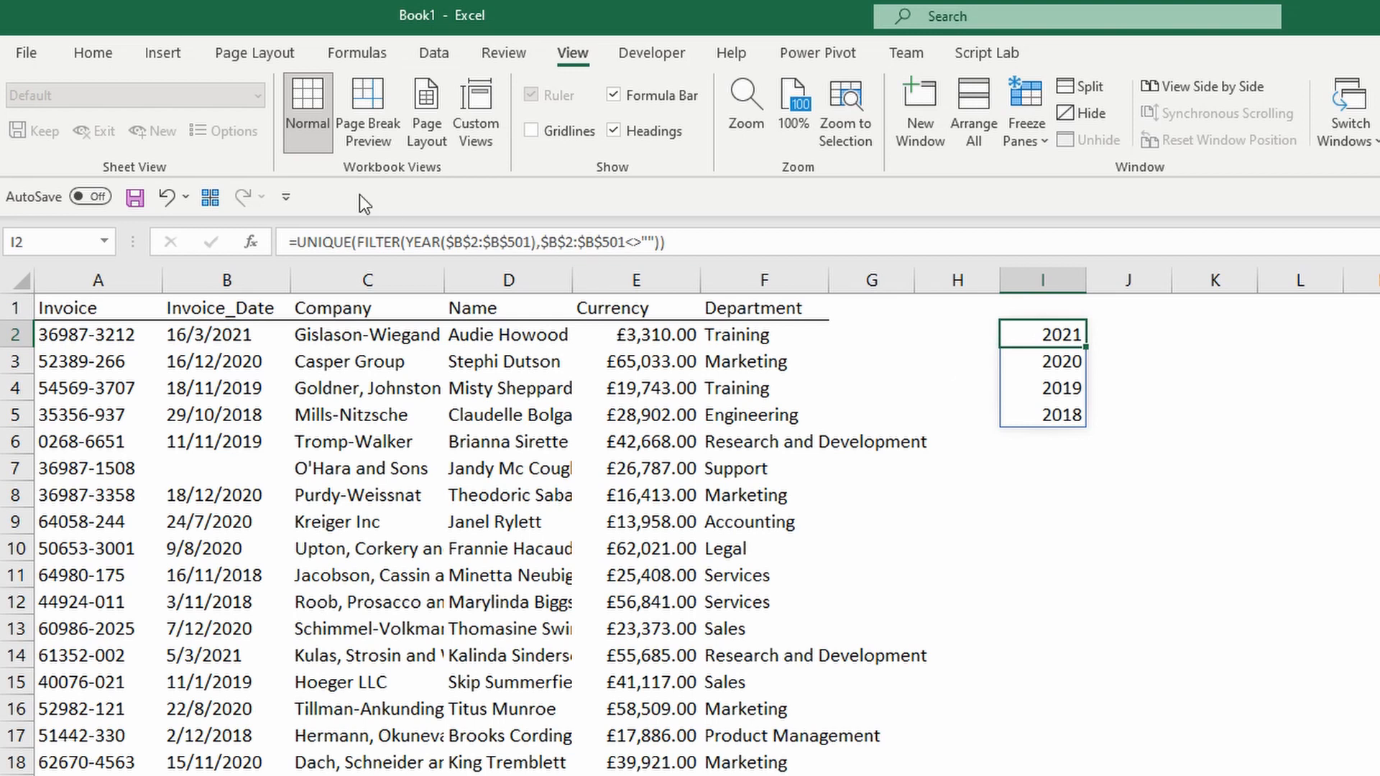
Wrap I2's UNIQUE(FILTER(...)) formula in COUNT so it returns 4.
{"action": "left_click", "coordinate": [301, 242]}
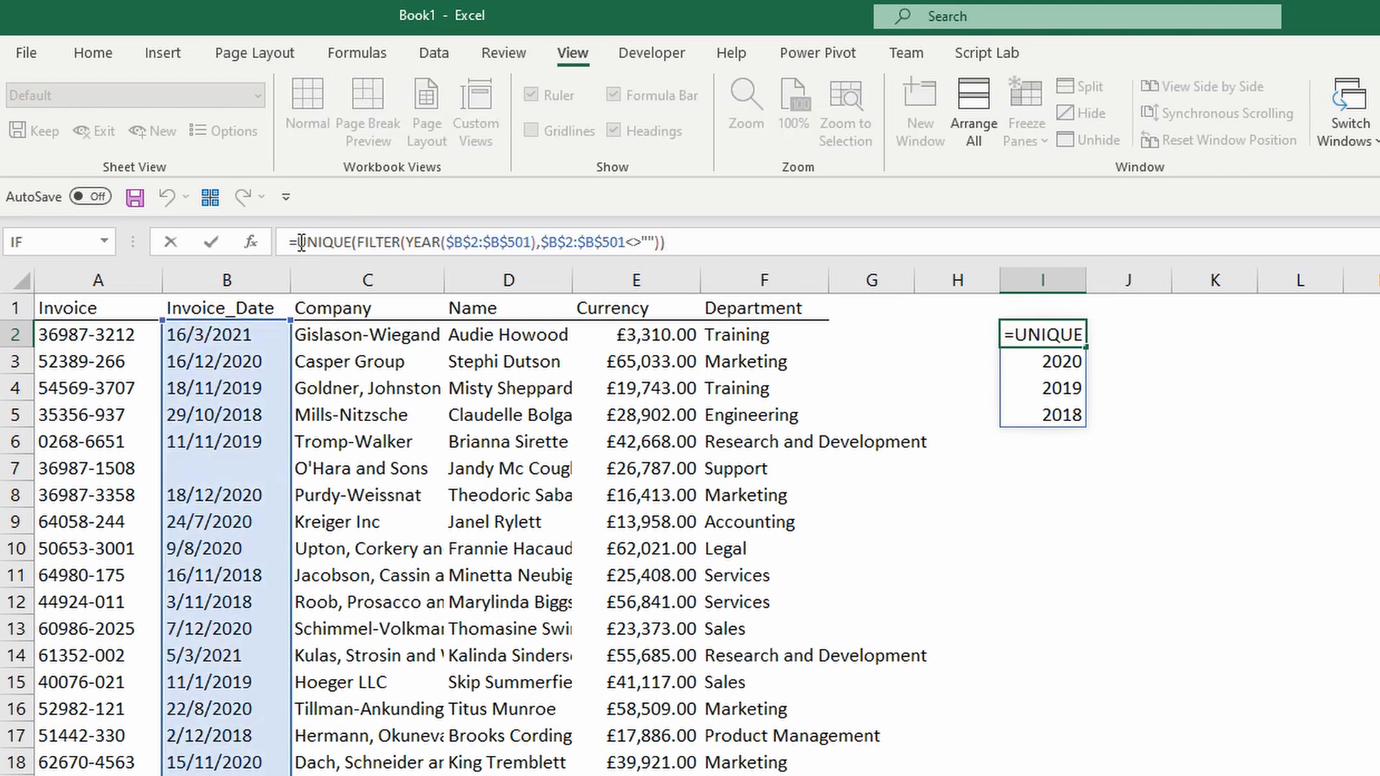
{"action": "type", "text": "coun"}
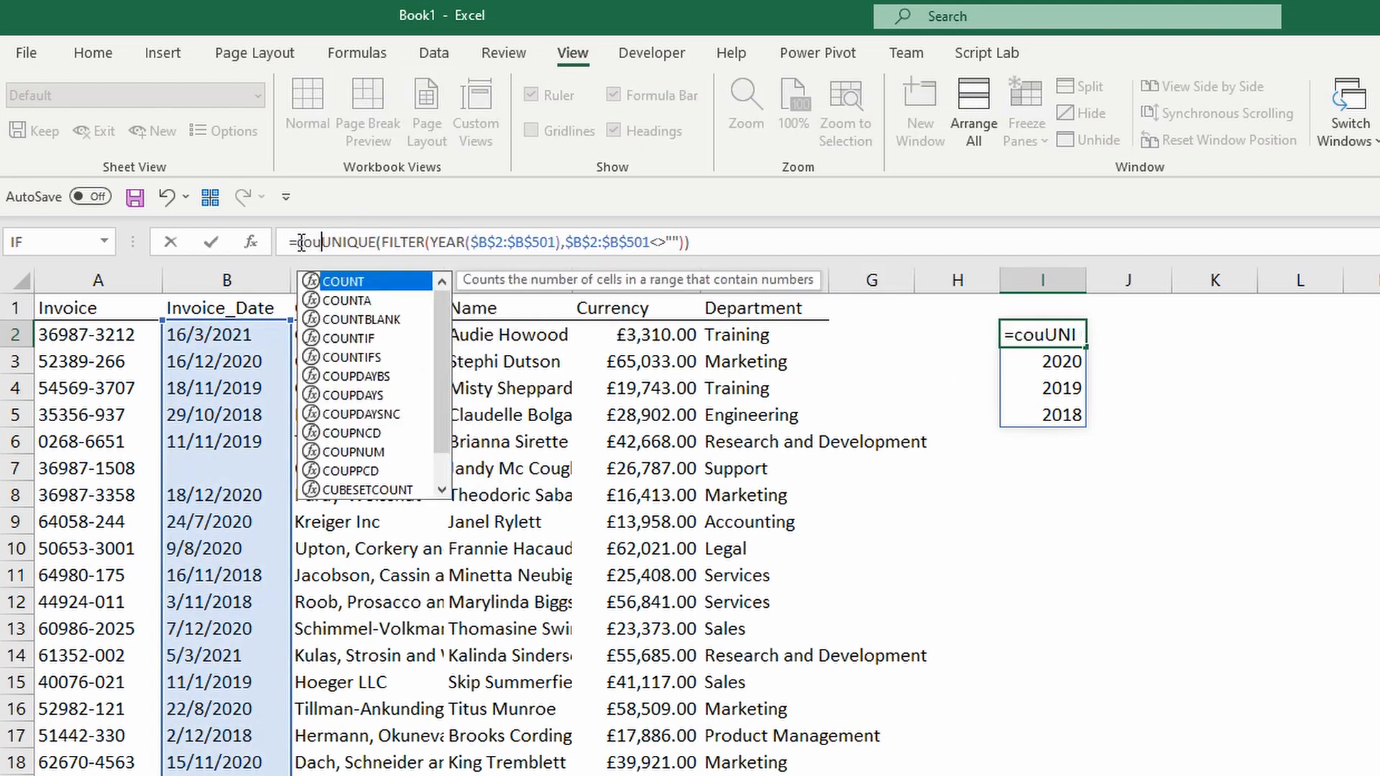
{"action": "key", "text": "Tab"}
{"action": "left_click", "coordinate": [736, 242]}
{"action": "type", "text": ")"}
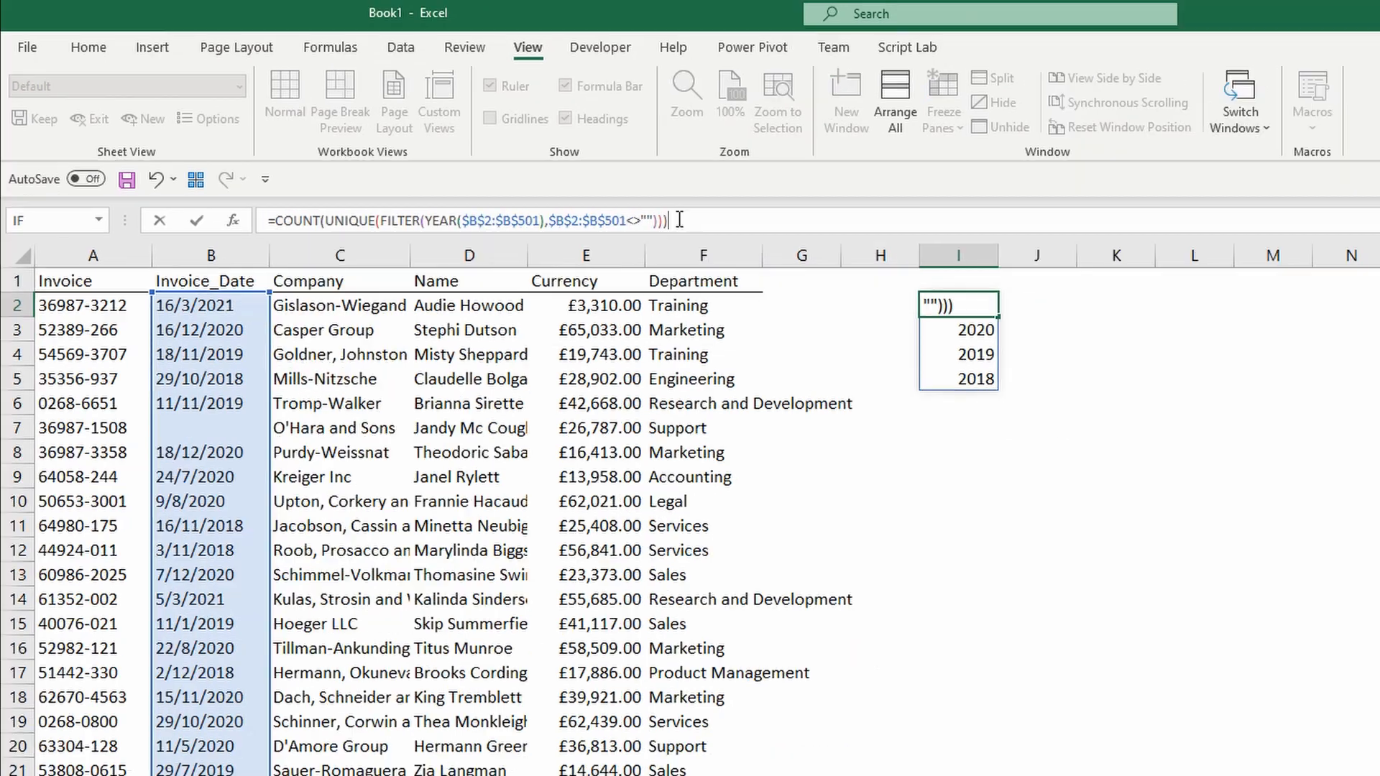
{"action": "key", "text": "ctrl+Return"}
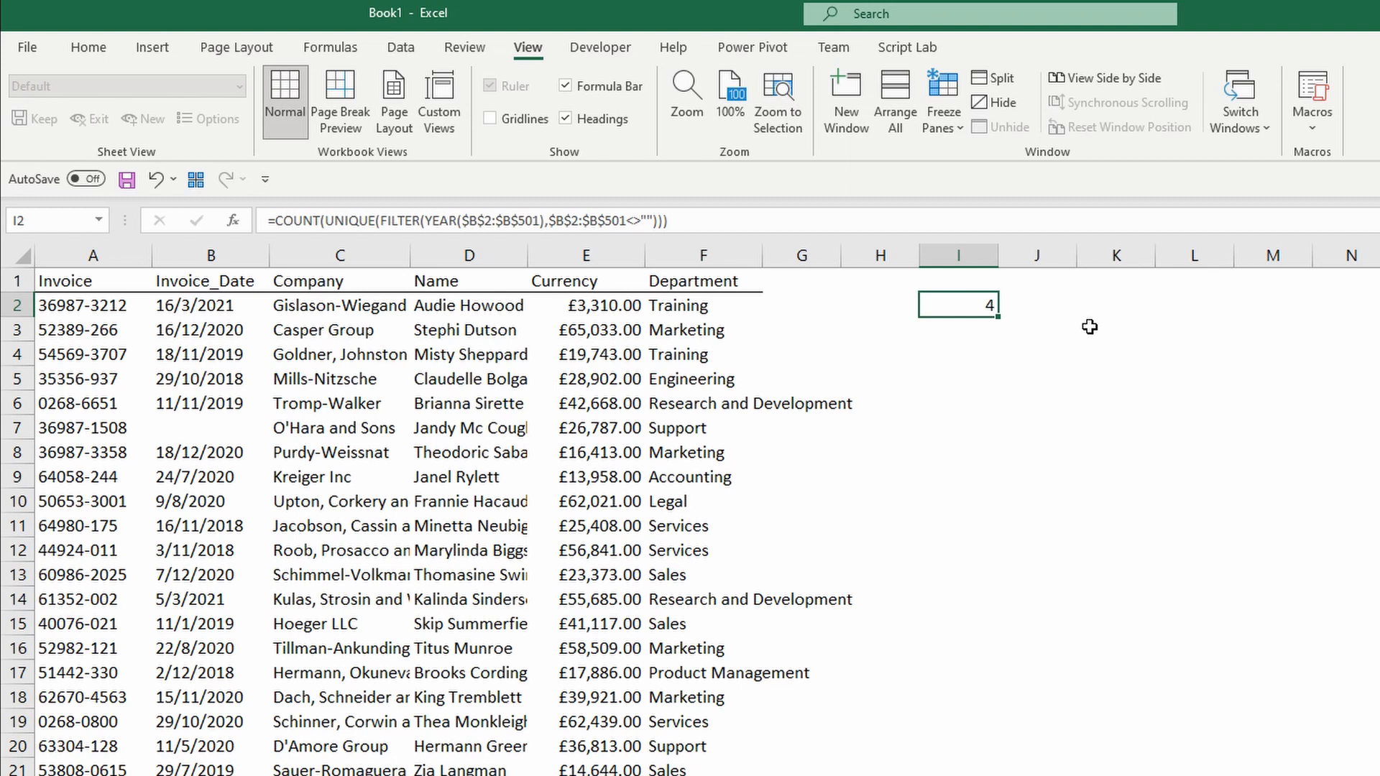
Enter =UNIQUE($F$2:$F$501) in J2 to spill the 12 distinct departments into J2:J13.
{"action": "key", "text": "Right"}
{"action": "type", "text": "=uni"}
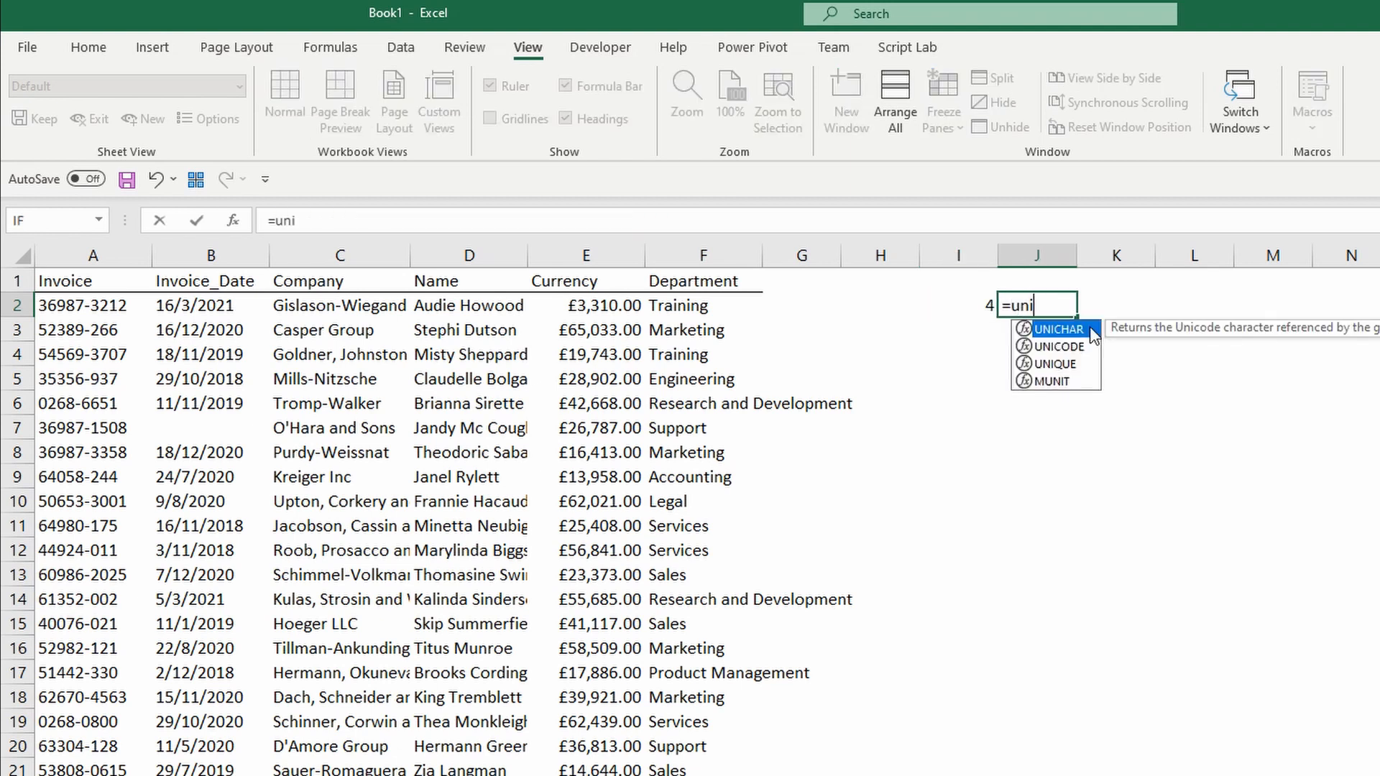
{"action": "key", "text": "Down"}
{"action": "key", "text": "Down"}
{"action": "key", "text": "Tab"}
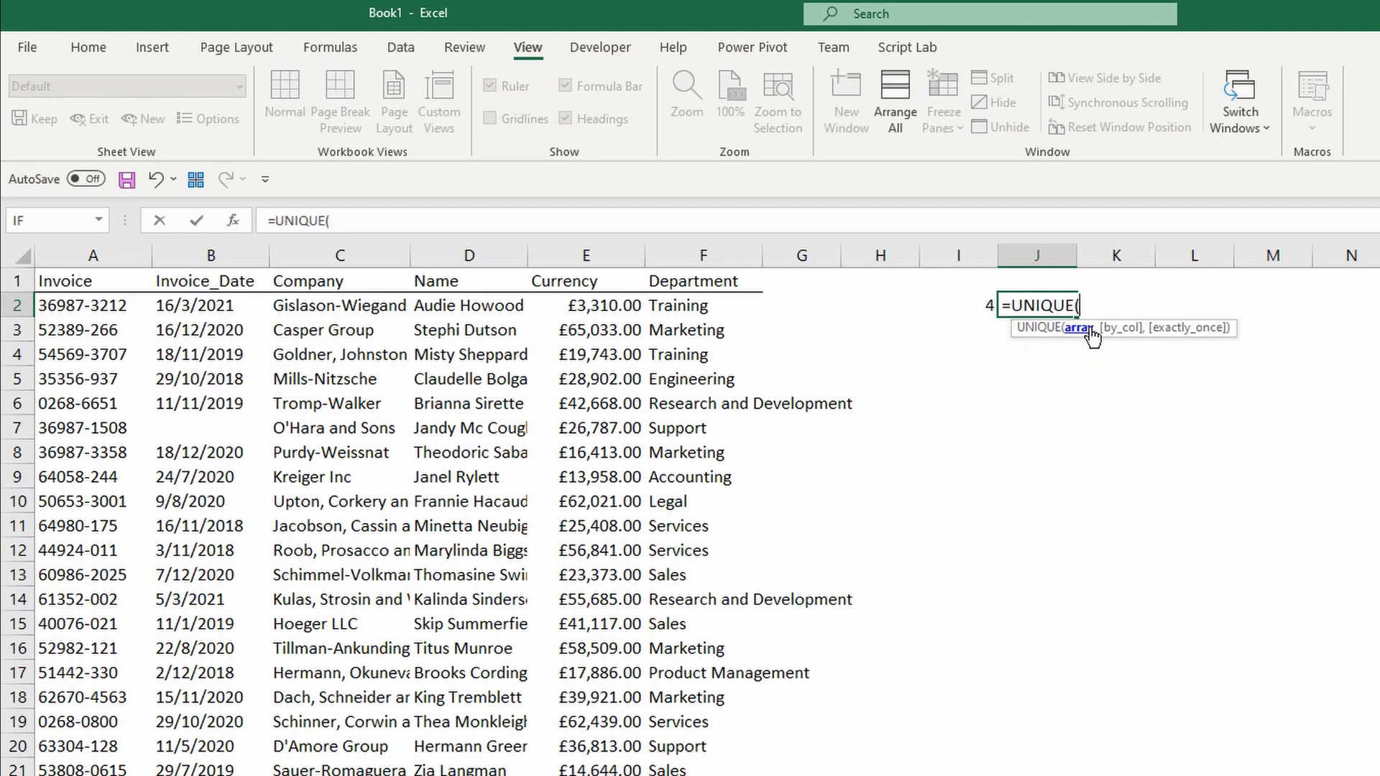
{"action": "key", "text": "Left"}
{"action": "key", "text": "Left"}
{"action": "key", "text": "Left"}
{"action": "key", "text": "Left"}
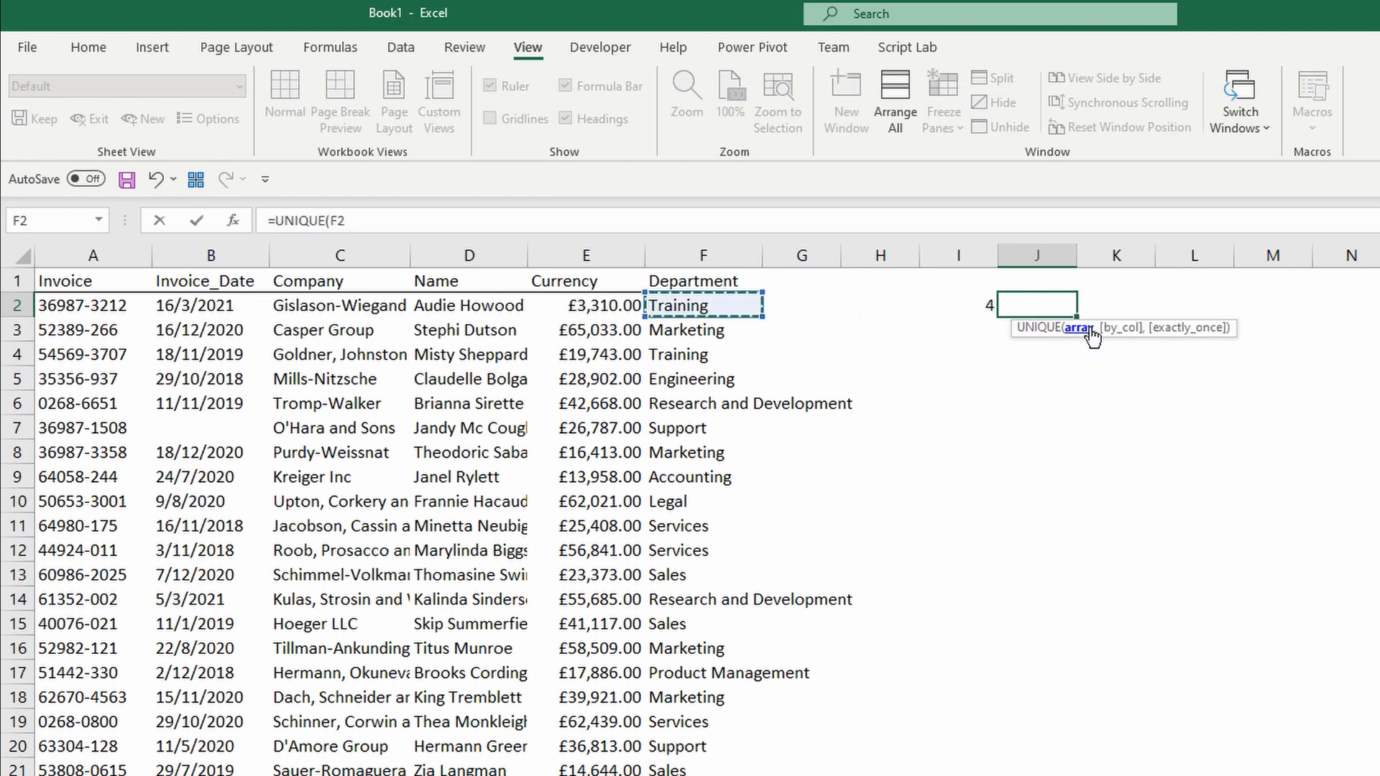
{"action": "key", "text": "ctrl+shift+Down"}
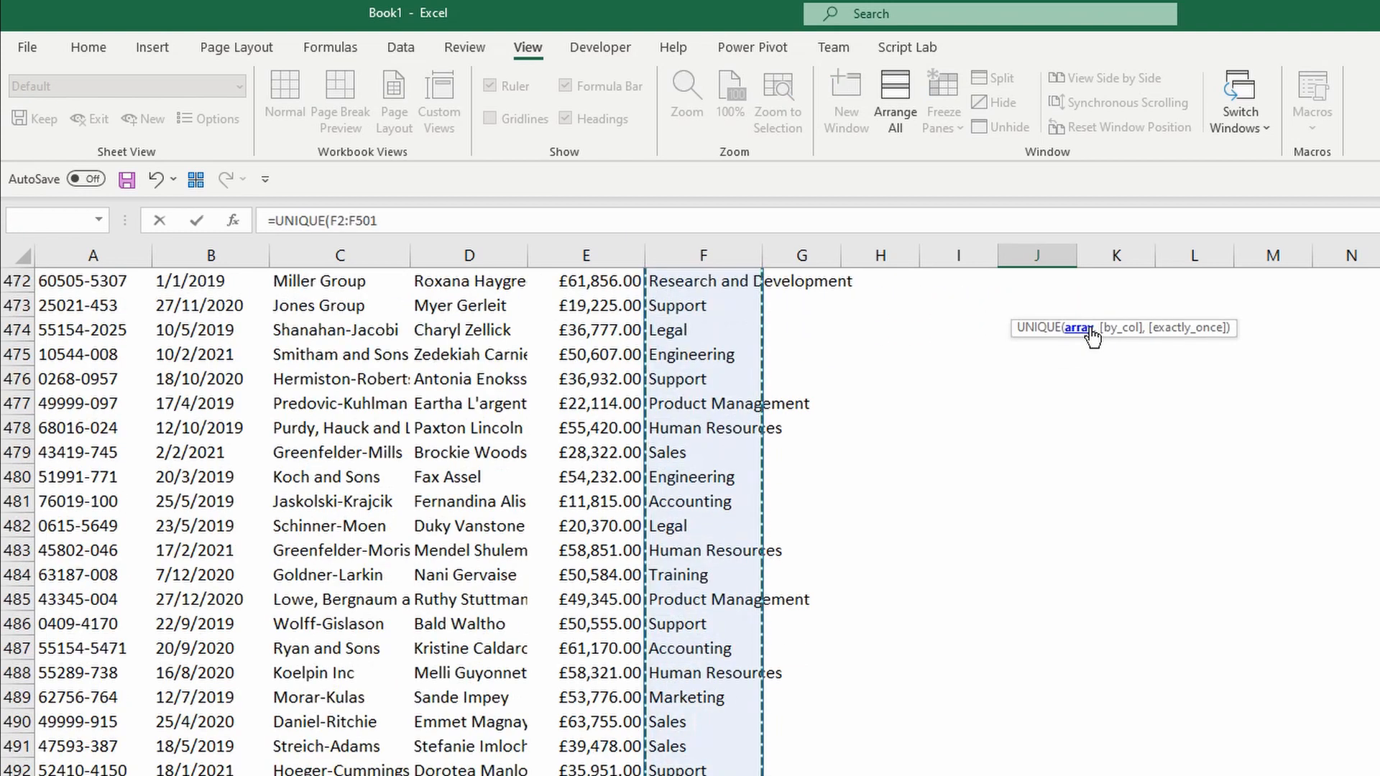
{"action": "key", "text": "F4"}
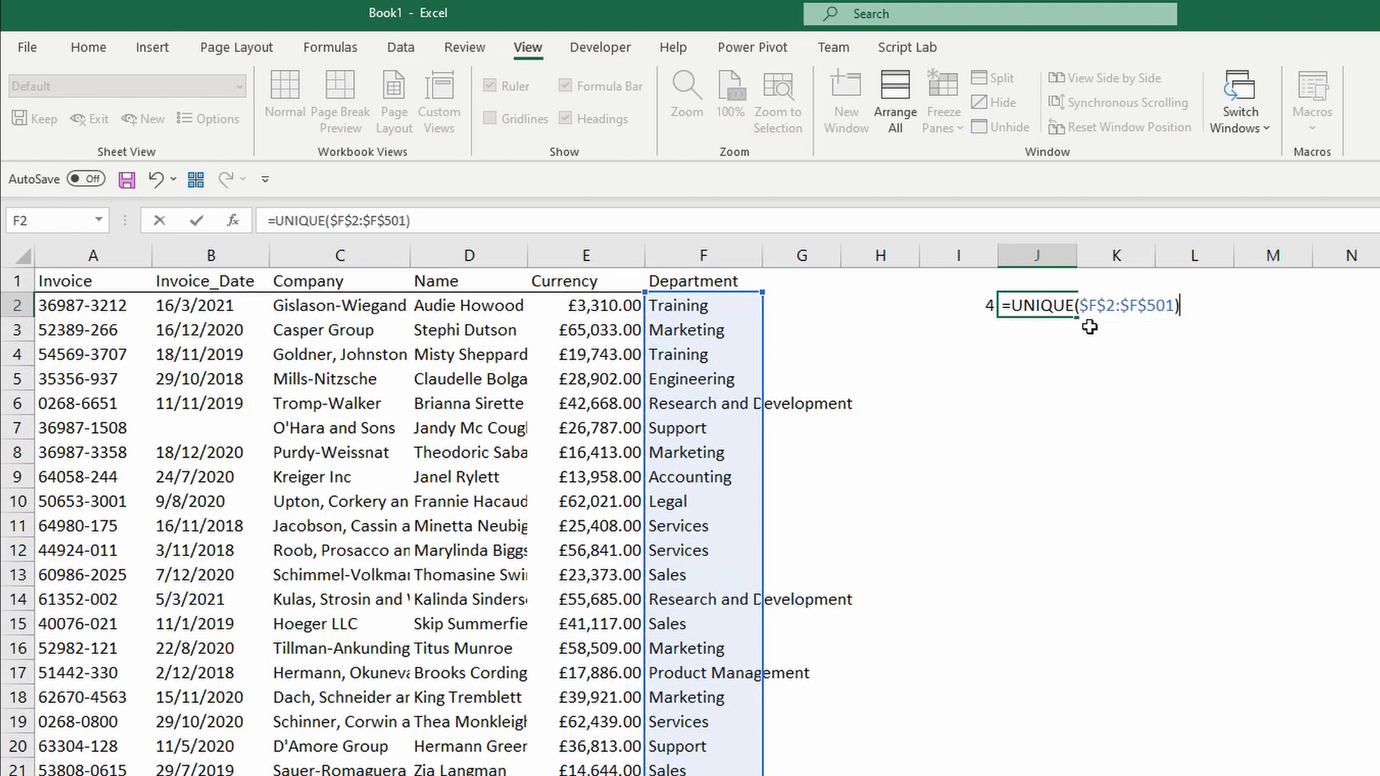
{"action": "type", "text": ")"}
{"action": "key", "text": "Return"}
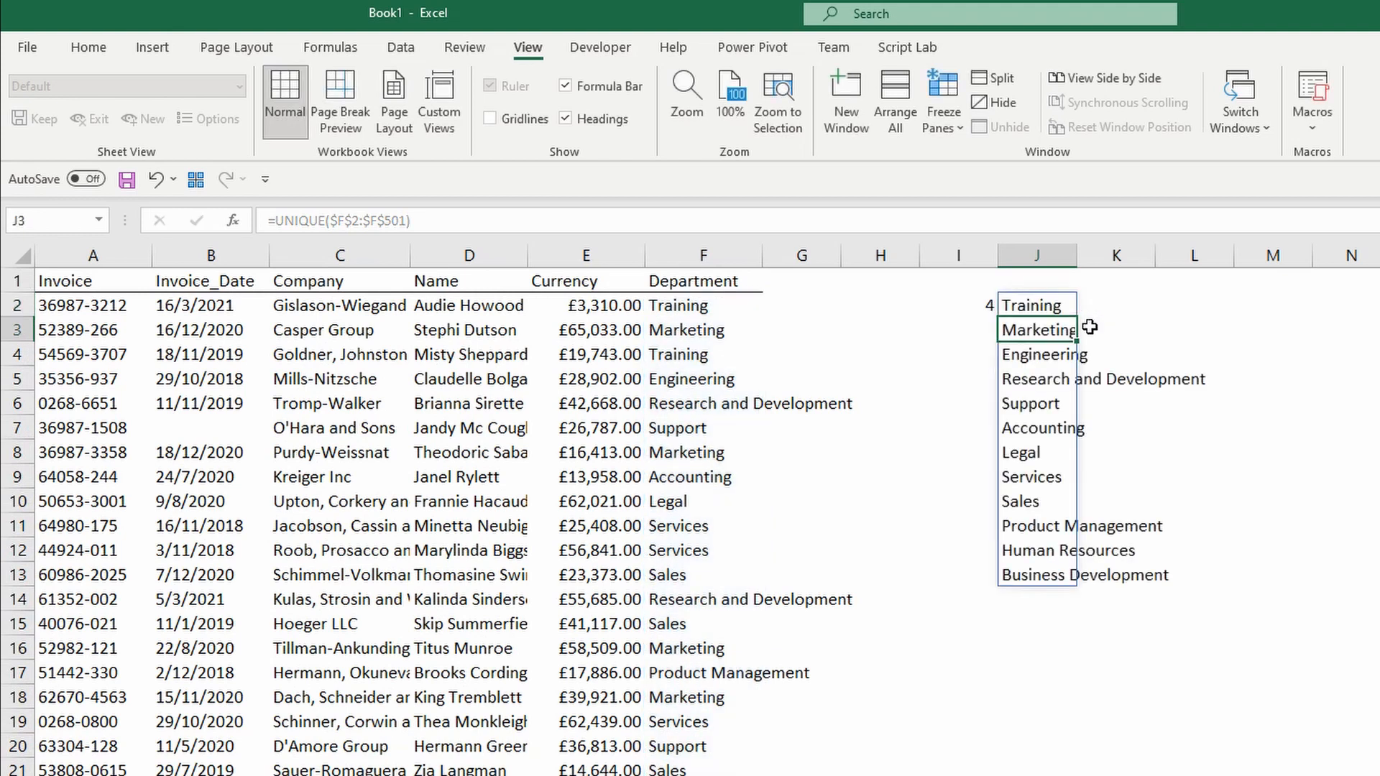
{"action": "left_click_drag", "start_coordinate": [1047, 302], "coordinate": [1058, 581]}
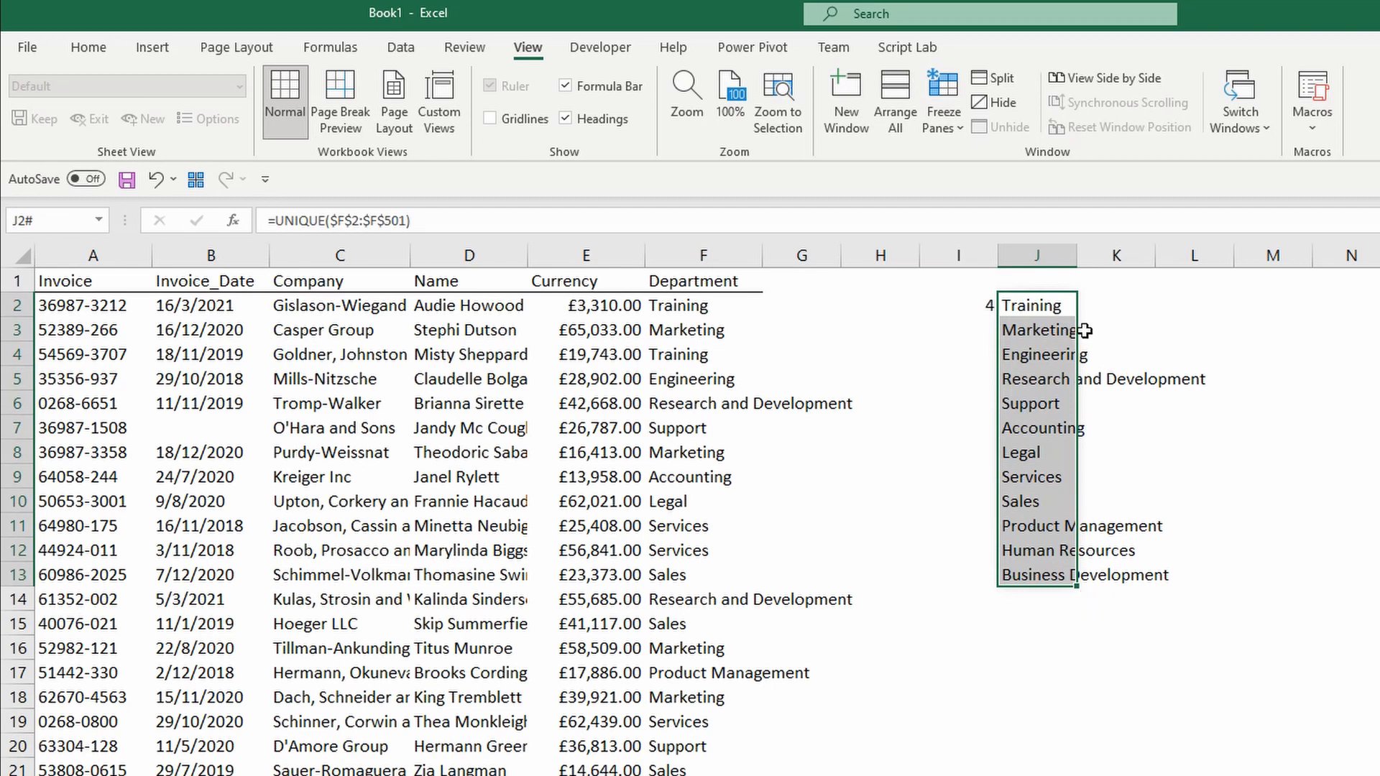
{"action": "left_click", "coordinate": [1066, 304]}
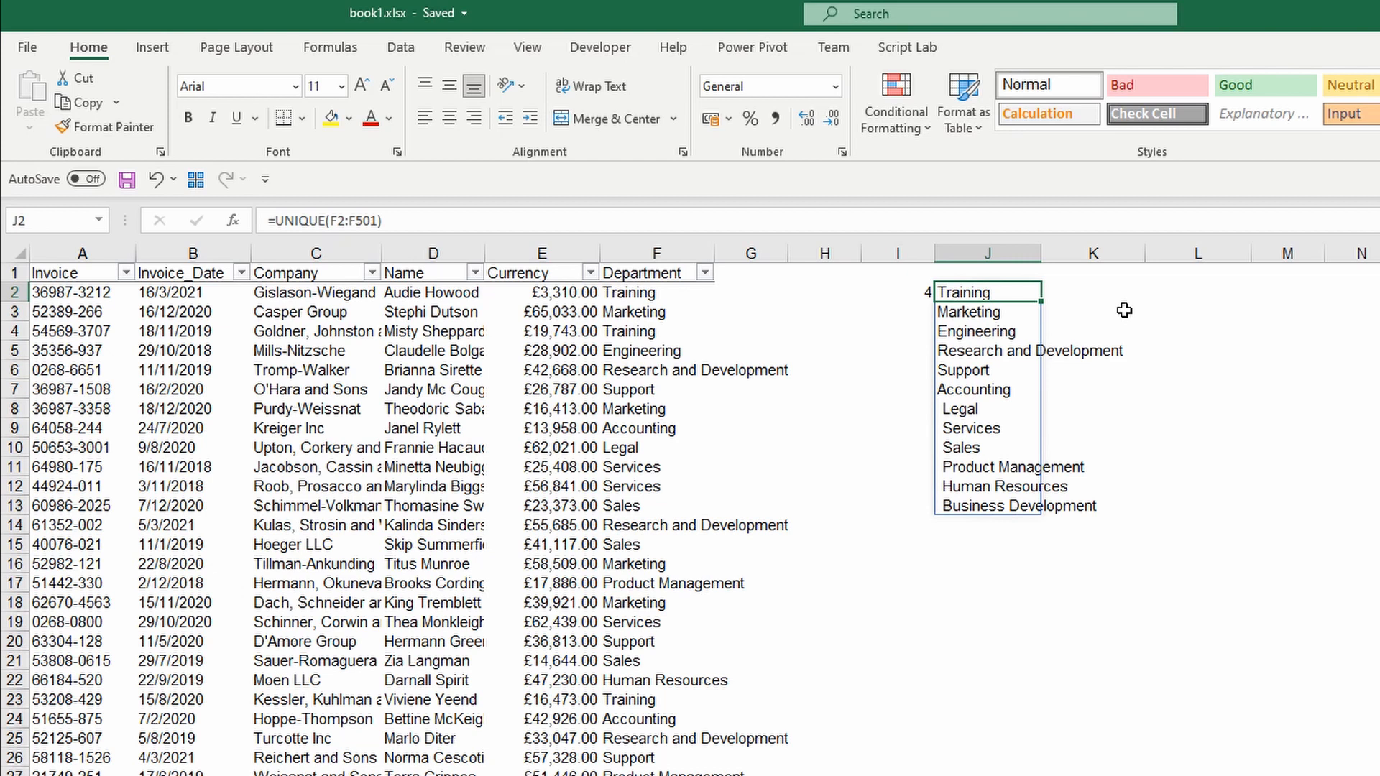
Begin a SEQUENCE formula in cell K1 by typing =seq.
{"action": "left_click", "coordinate": [1085, 277]}
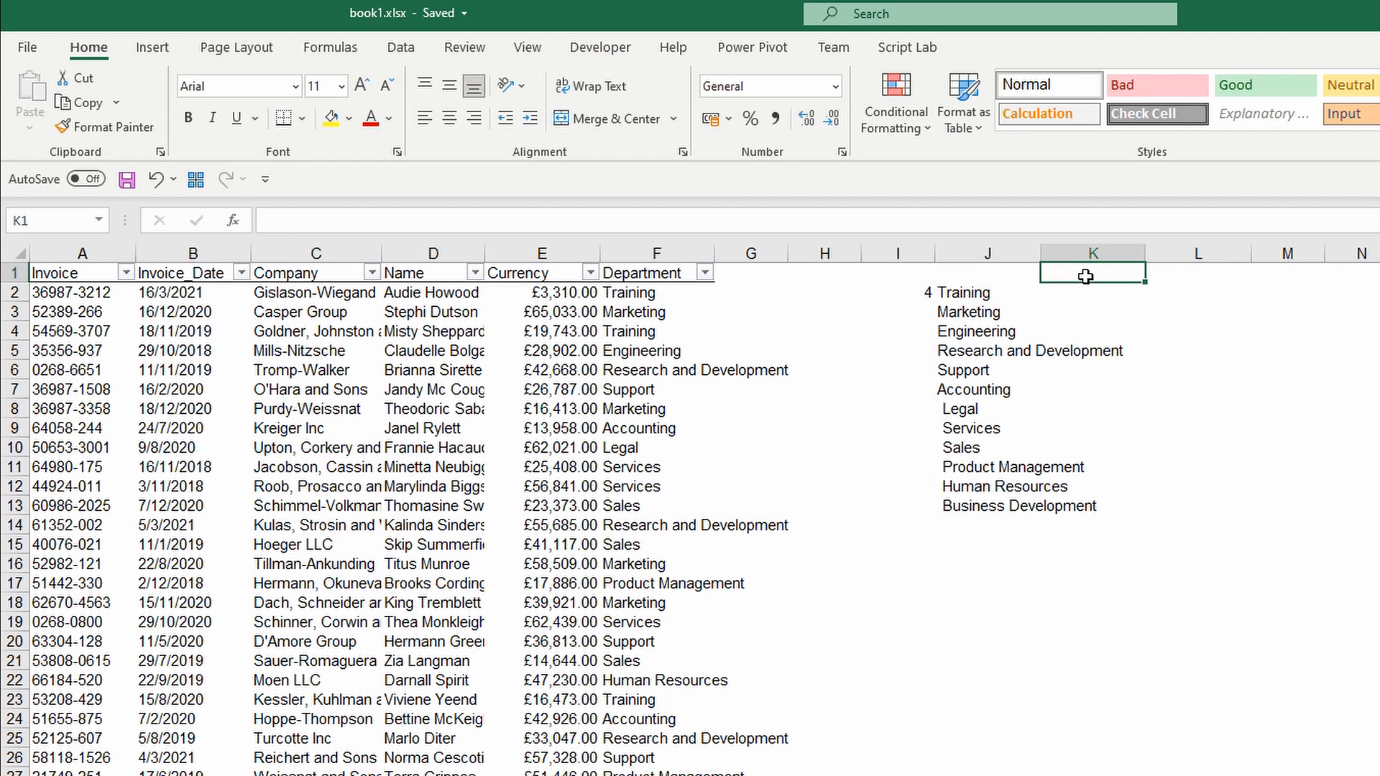
{"action": "type", "text": "=seq"}
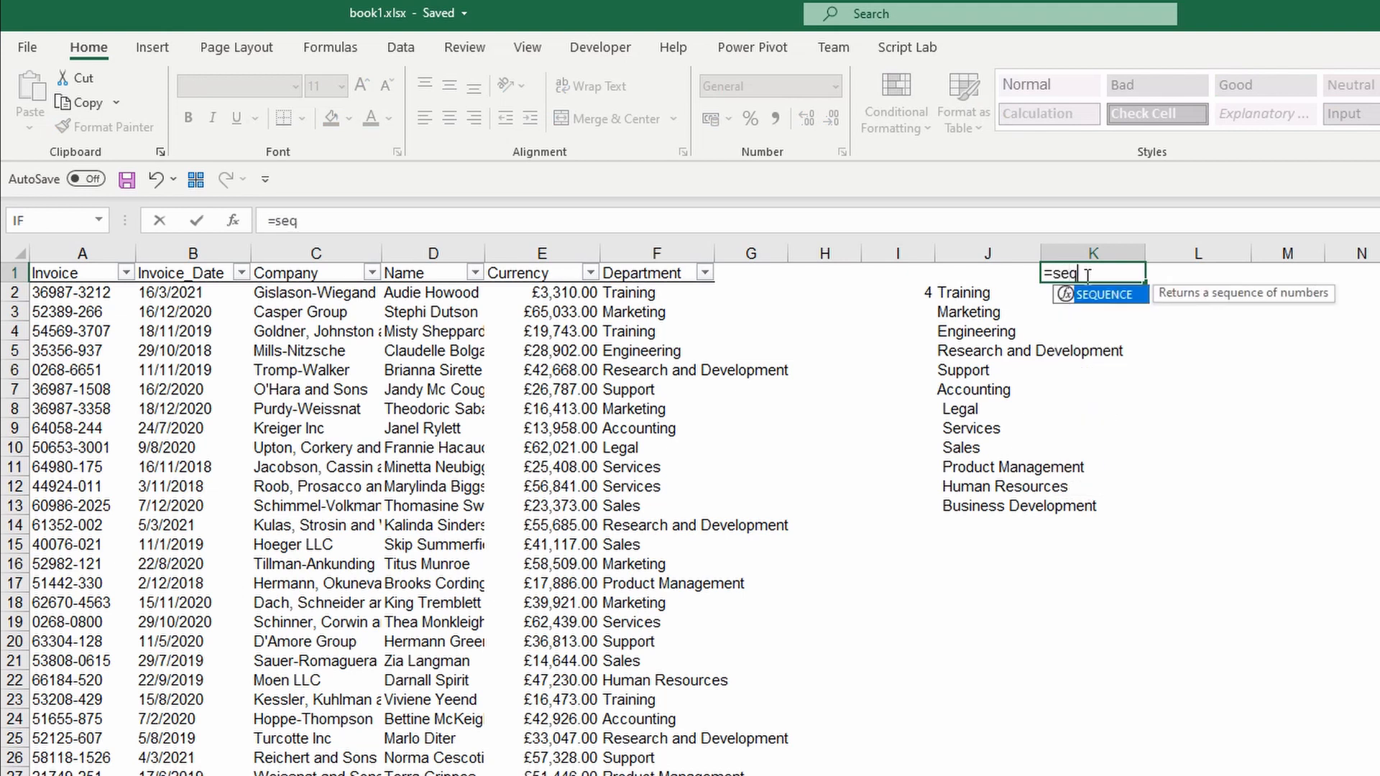
Complete K1 as =SEQUENCE(4) so 1 through 4 spill down K1:K4.
{"action": "key", "text": "Tab"}
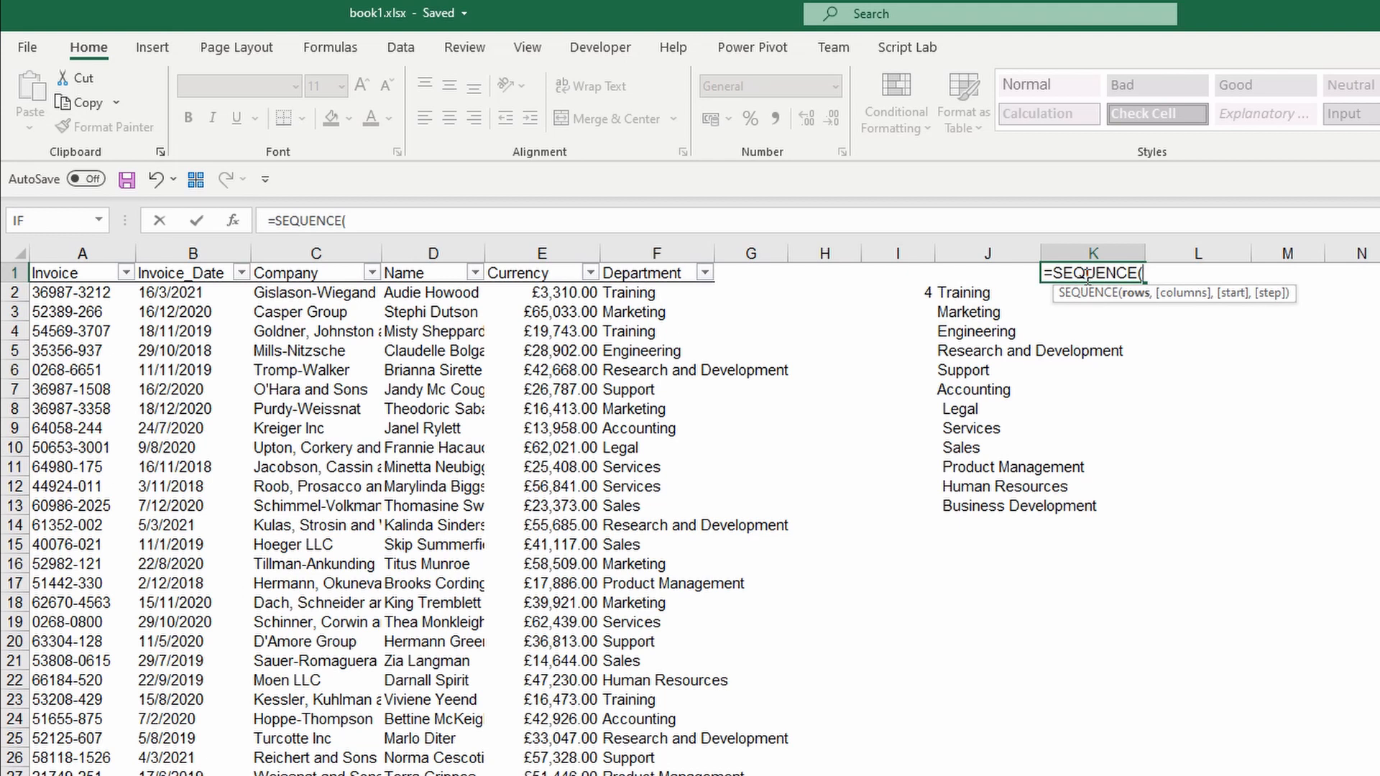
{"action": "type", "text": "4)"}
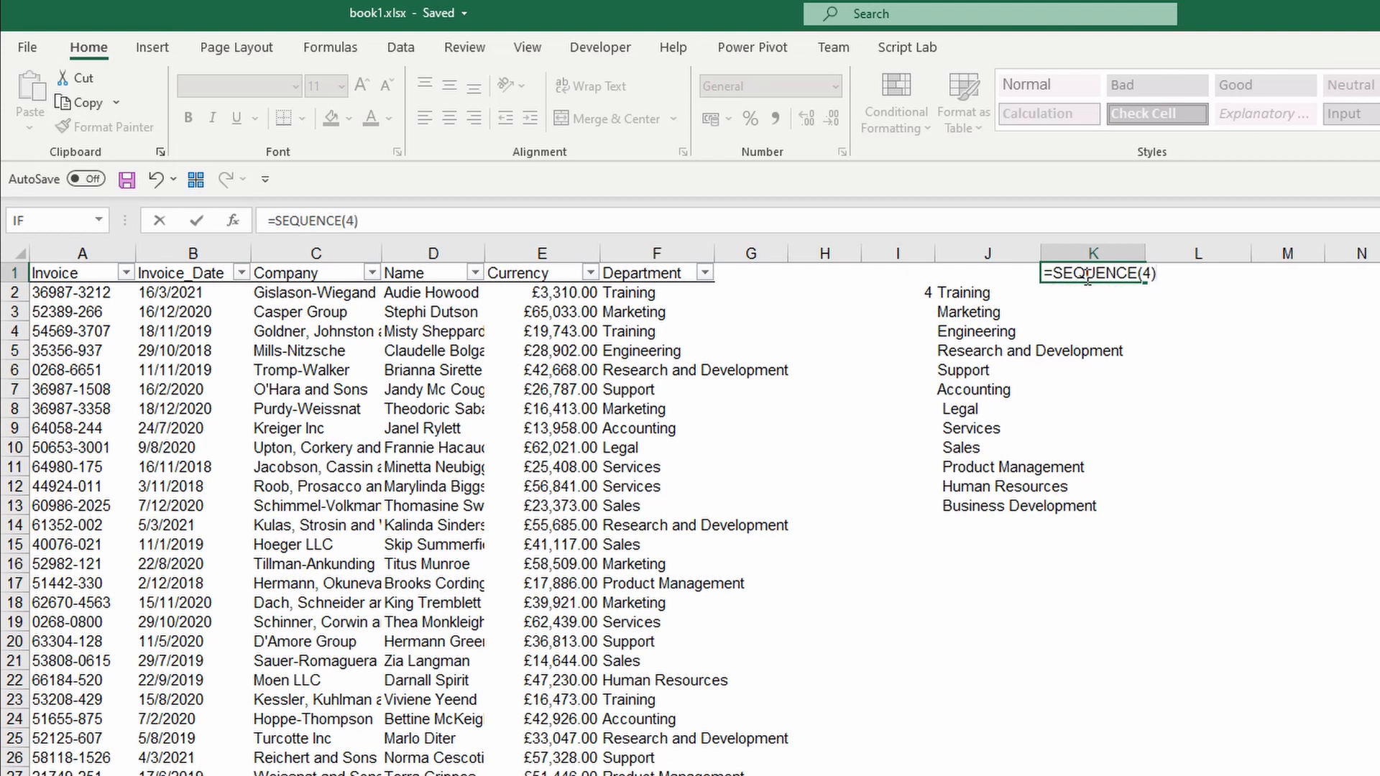
{"action": "key", "text": "Return"}
{"action": "left_click", "coordinate": [1085, 276]}
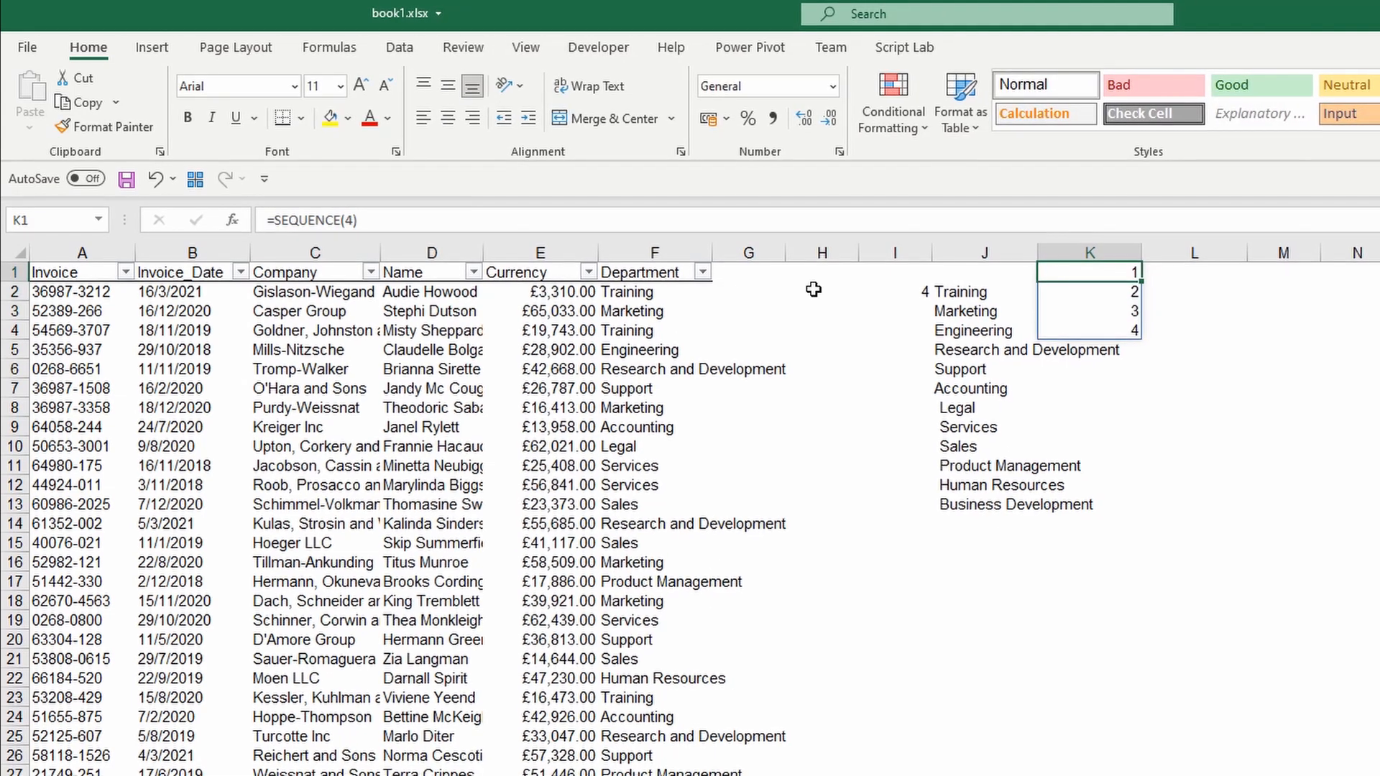
Change K1 to =SEQUENCE(,4) so 1 to 4 spill across row 1.
{"action": "left_click", "coordinate": [353, 220]}
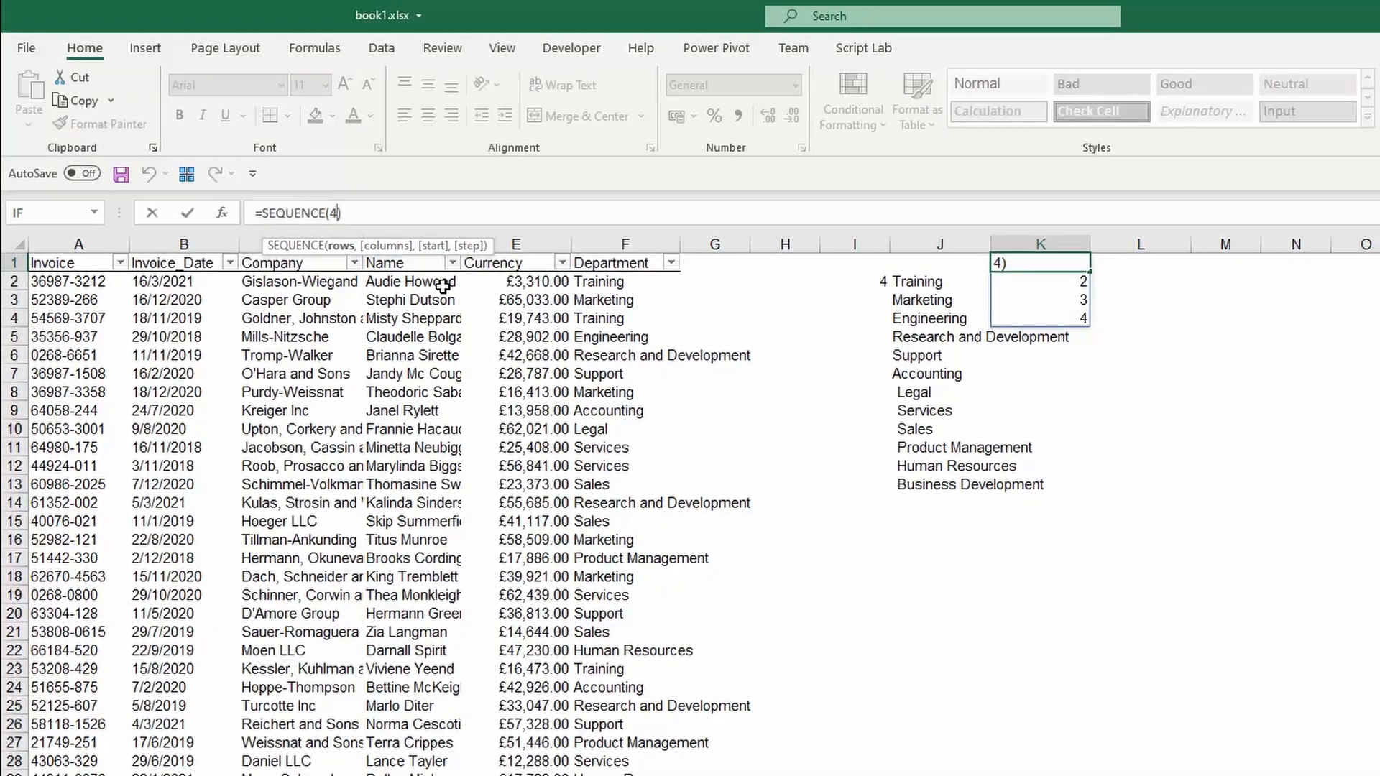
{"action": "key", "text": "BackSpace"}
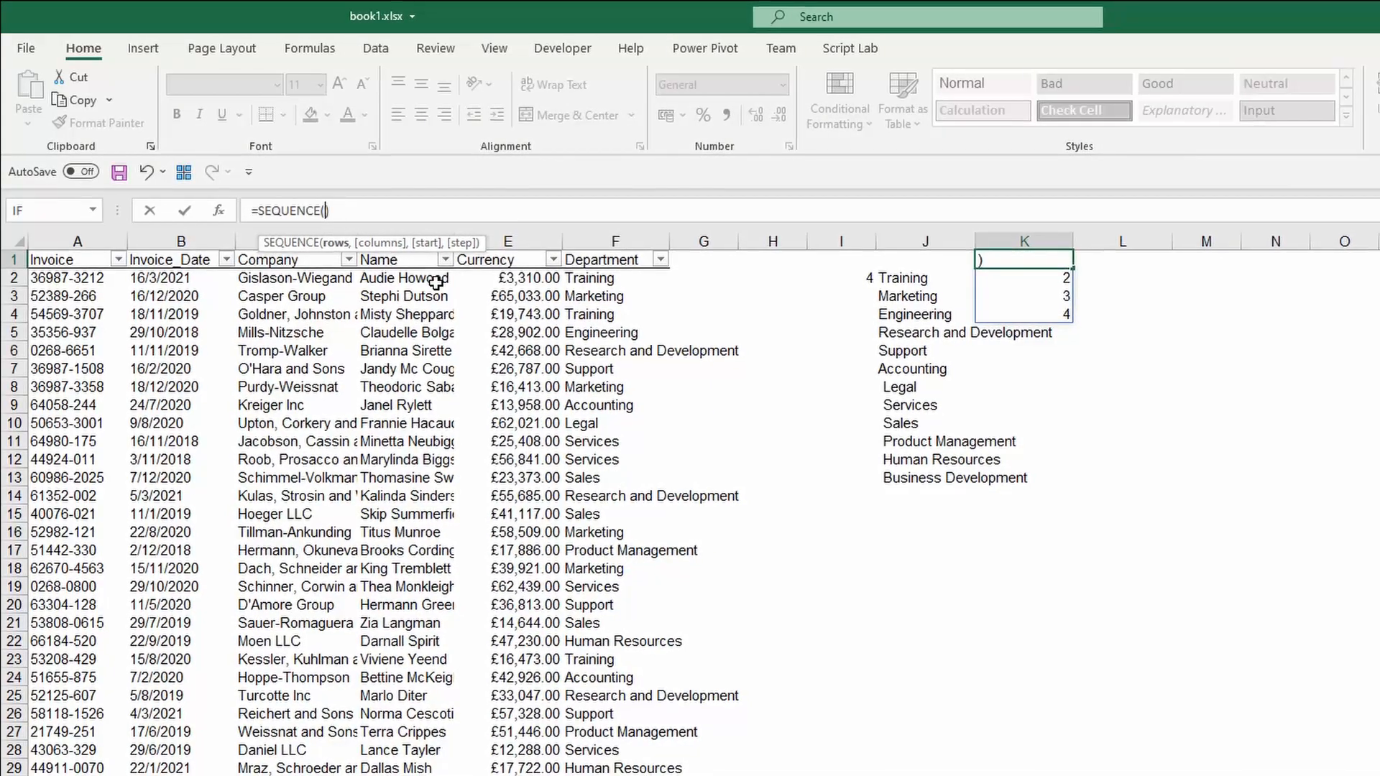
{"action": "type", "text": ","}
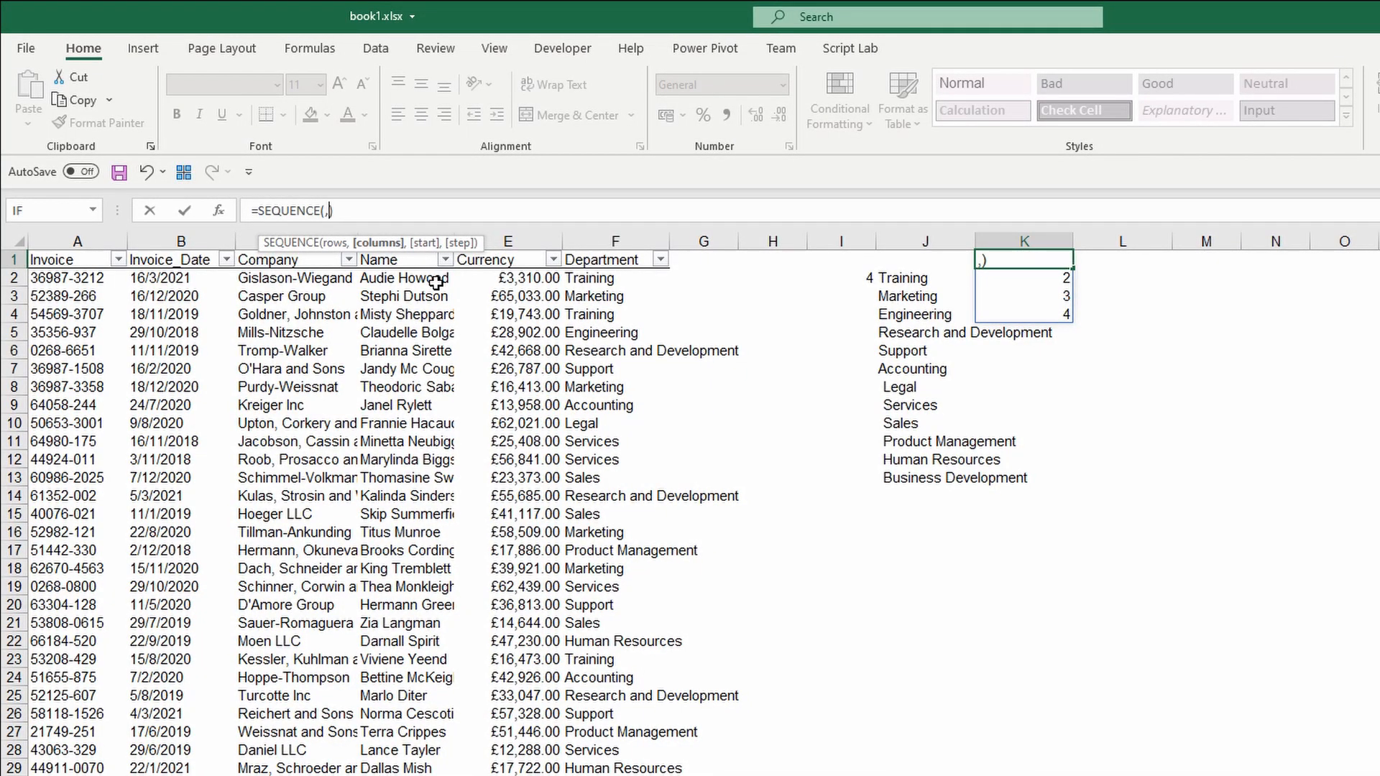
{"action": "type", "text": "4"}
{"action": "key", "text": "ctrl+Return"}
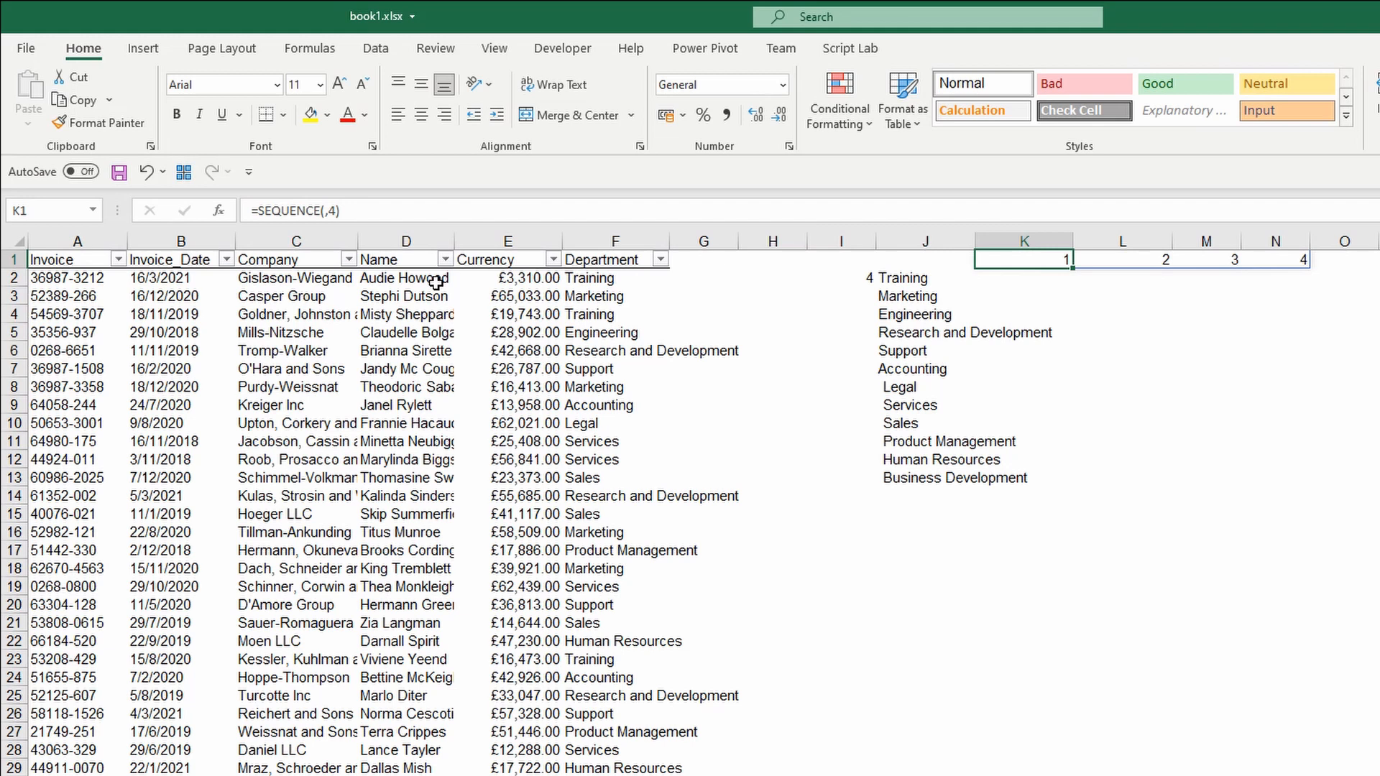
Add a start value of 3, giving =SEQUENCE(,4,3) with 3, 4, 5, 6 in K1:N1.
{"action": "left_click", "coordinate": [344, 220]}
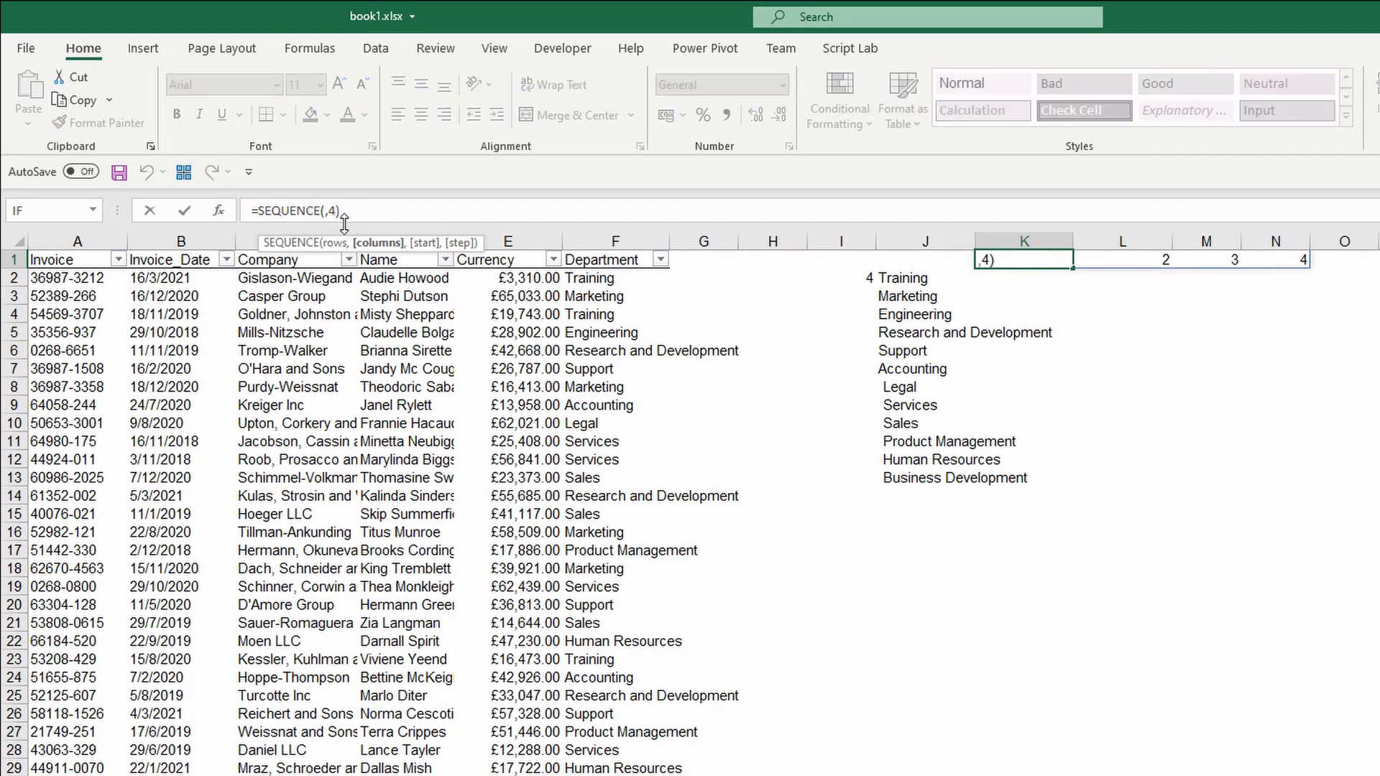
{"action": "type", "text": ","}
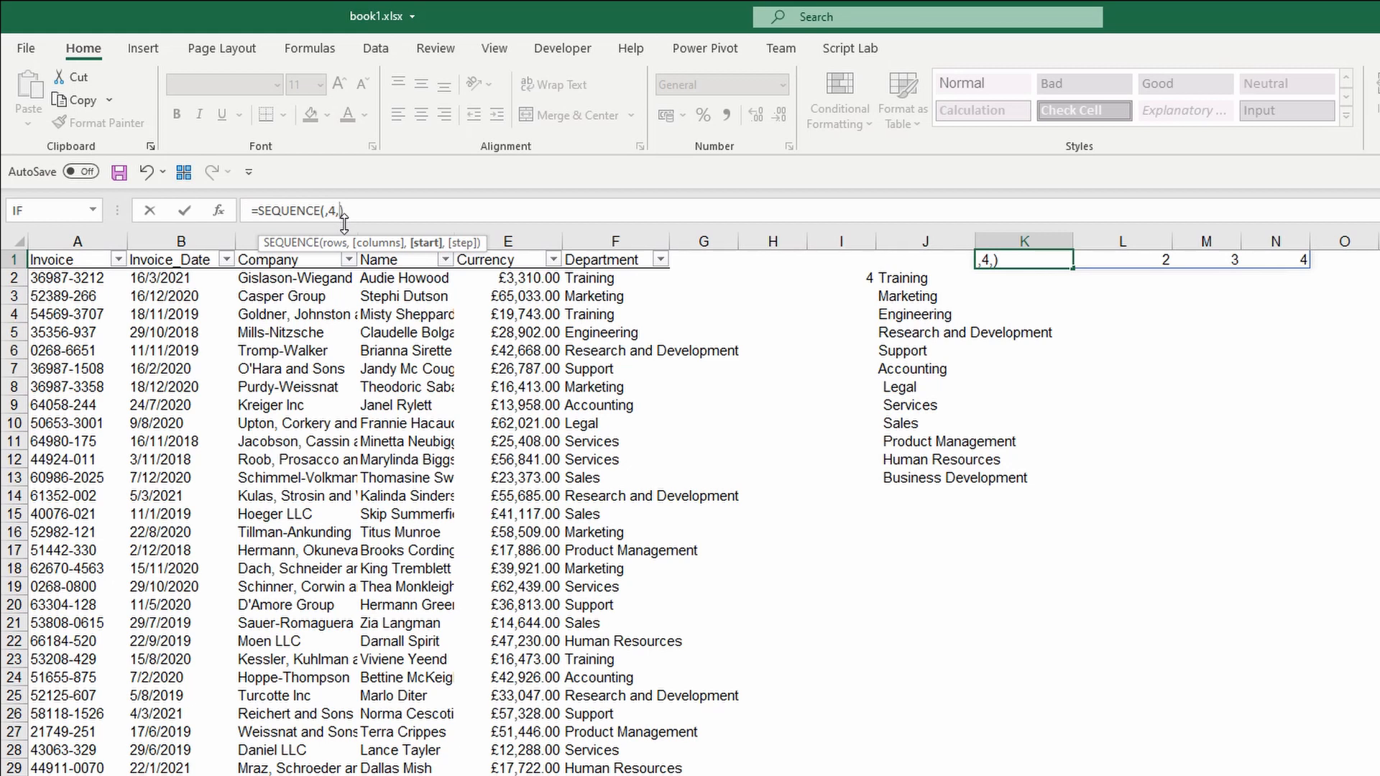
{"action": "type", "text": "3"}
{"action": "key", "text": "Return"}
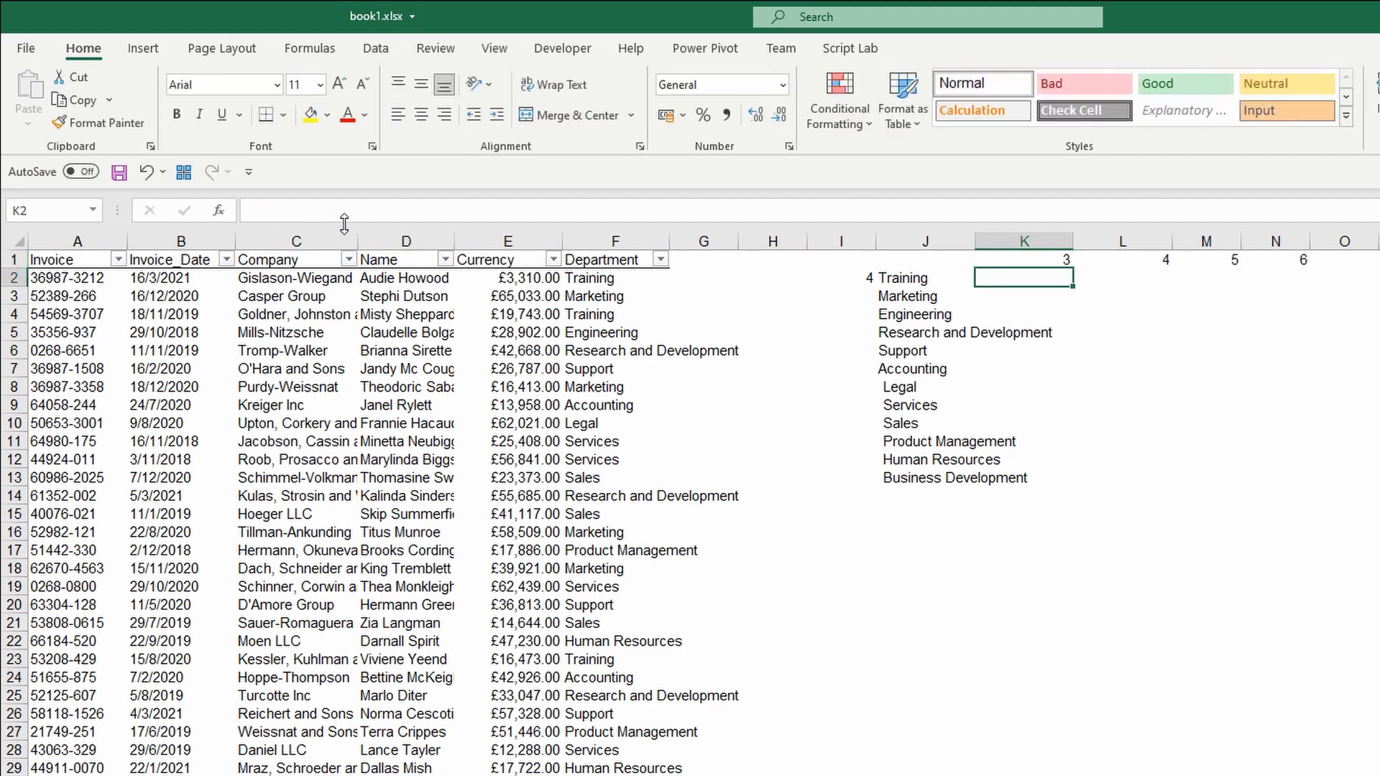
{"action": "key", "text": "Up"}
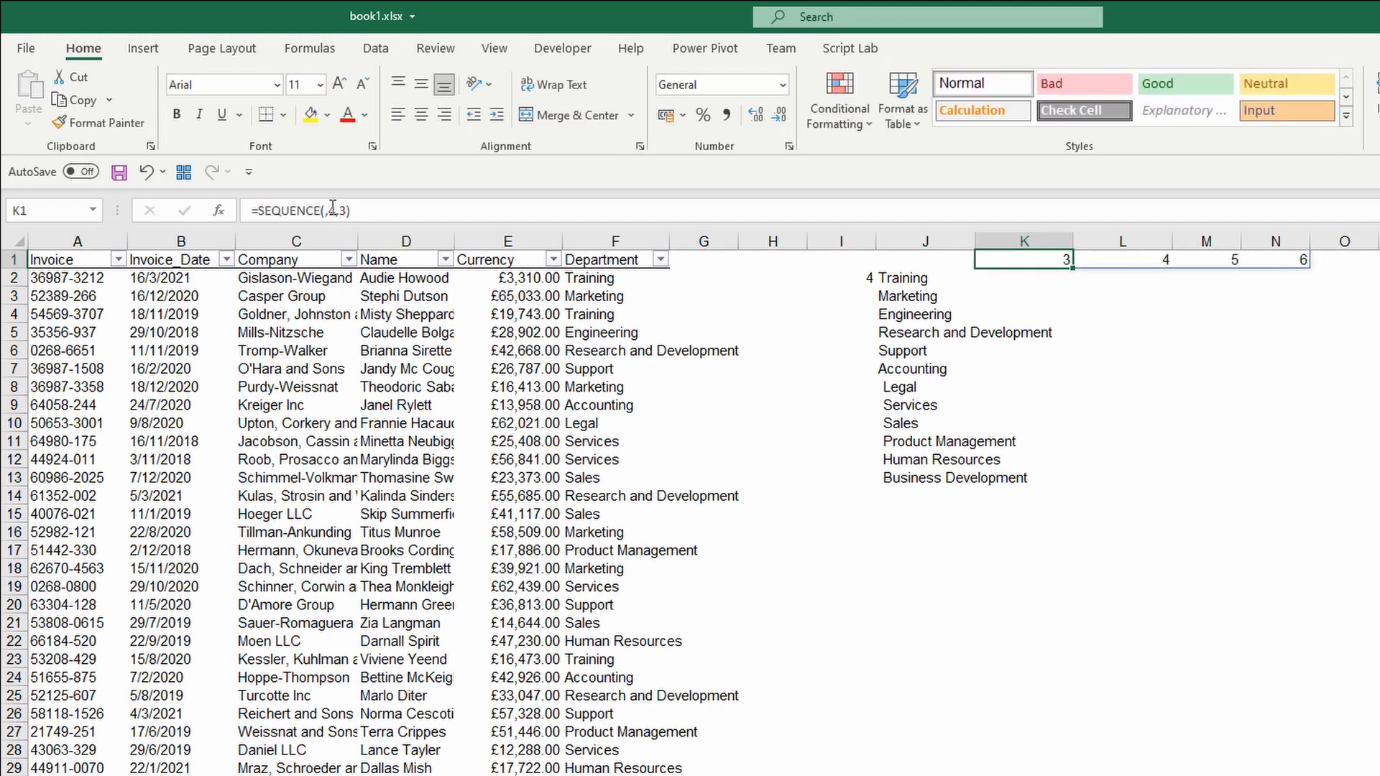
Add a step of 2 so K1 becomes =SEQUENCE(,4,3,2), reading 3, 5, 7, 9.
{"action": "left_click", "coordinate": [331, 209]}
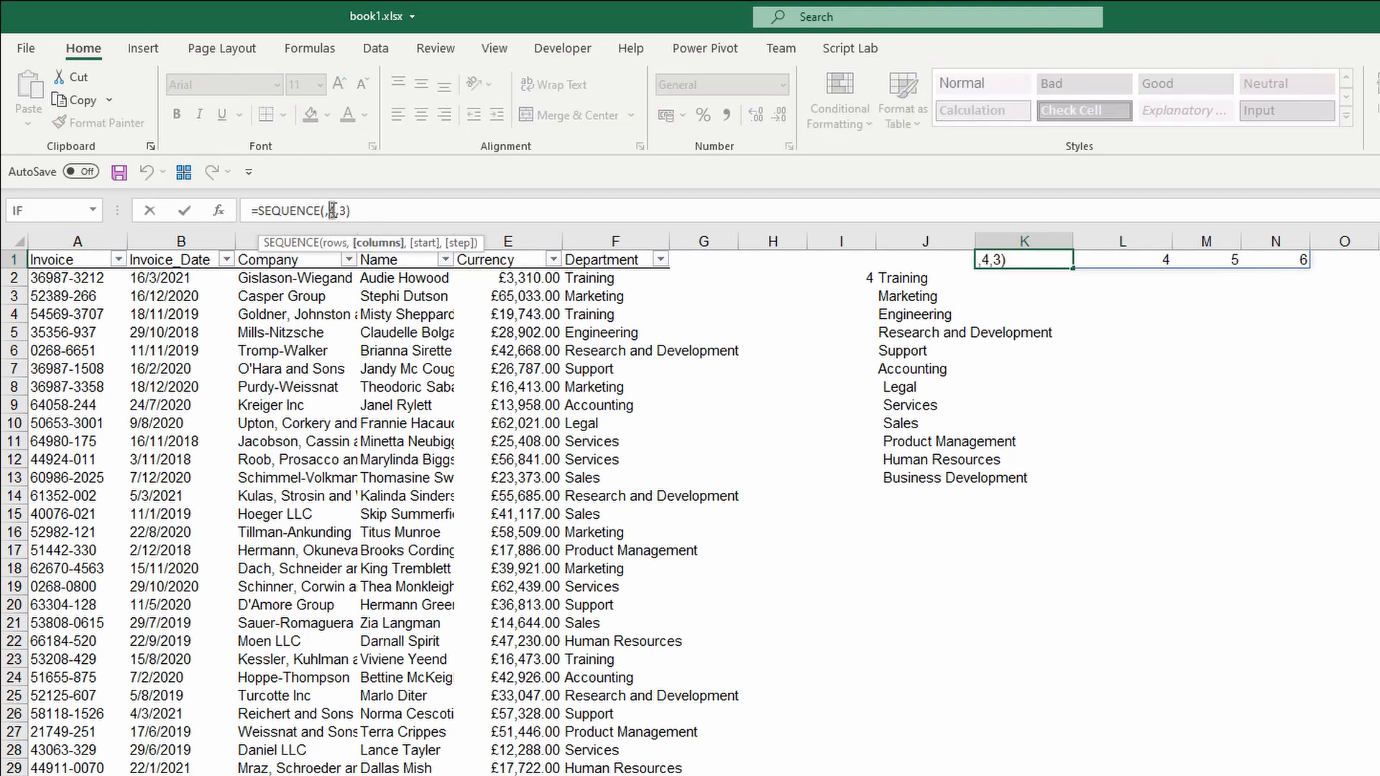
{"action": "left_click", "coordinate": [351, 209]}
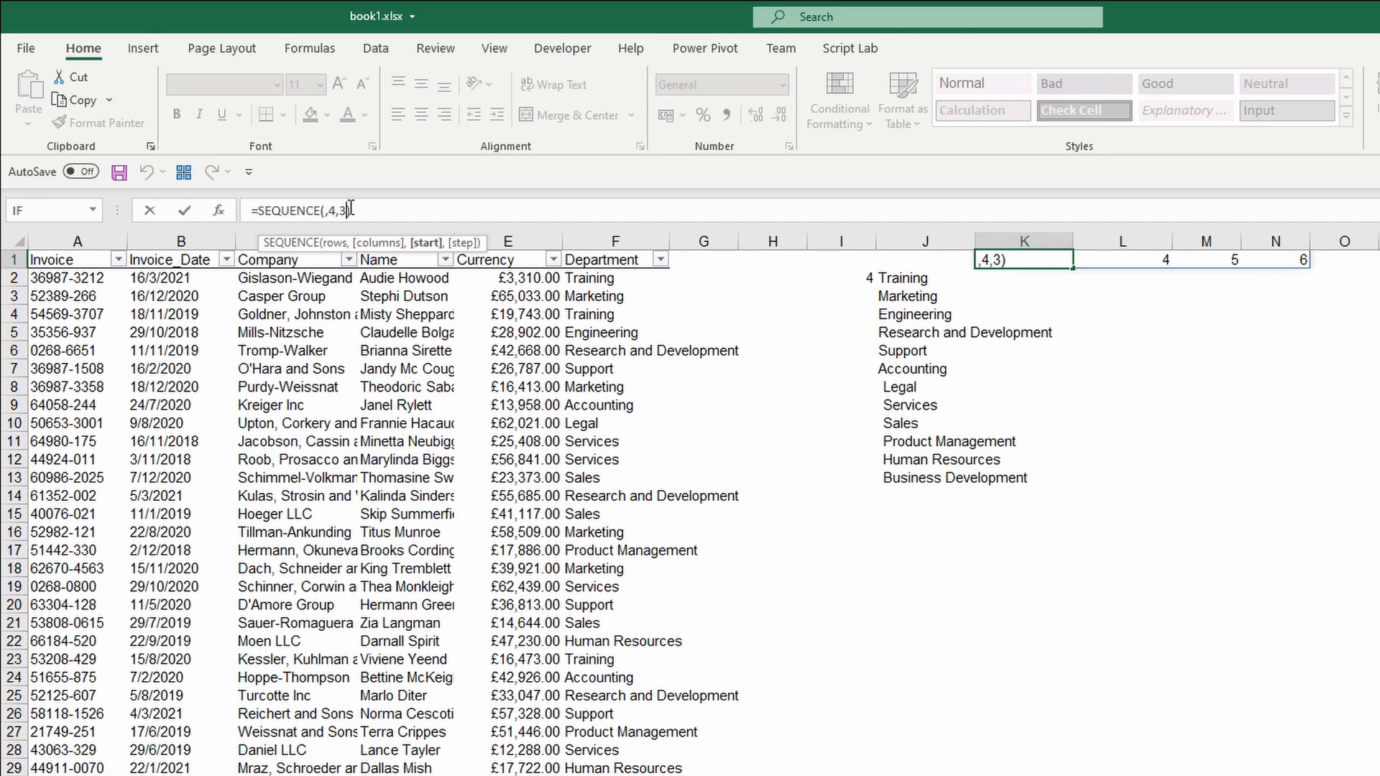
{"action": "type", "text": ","}
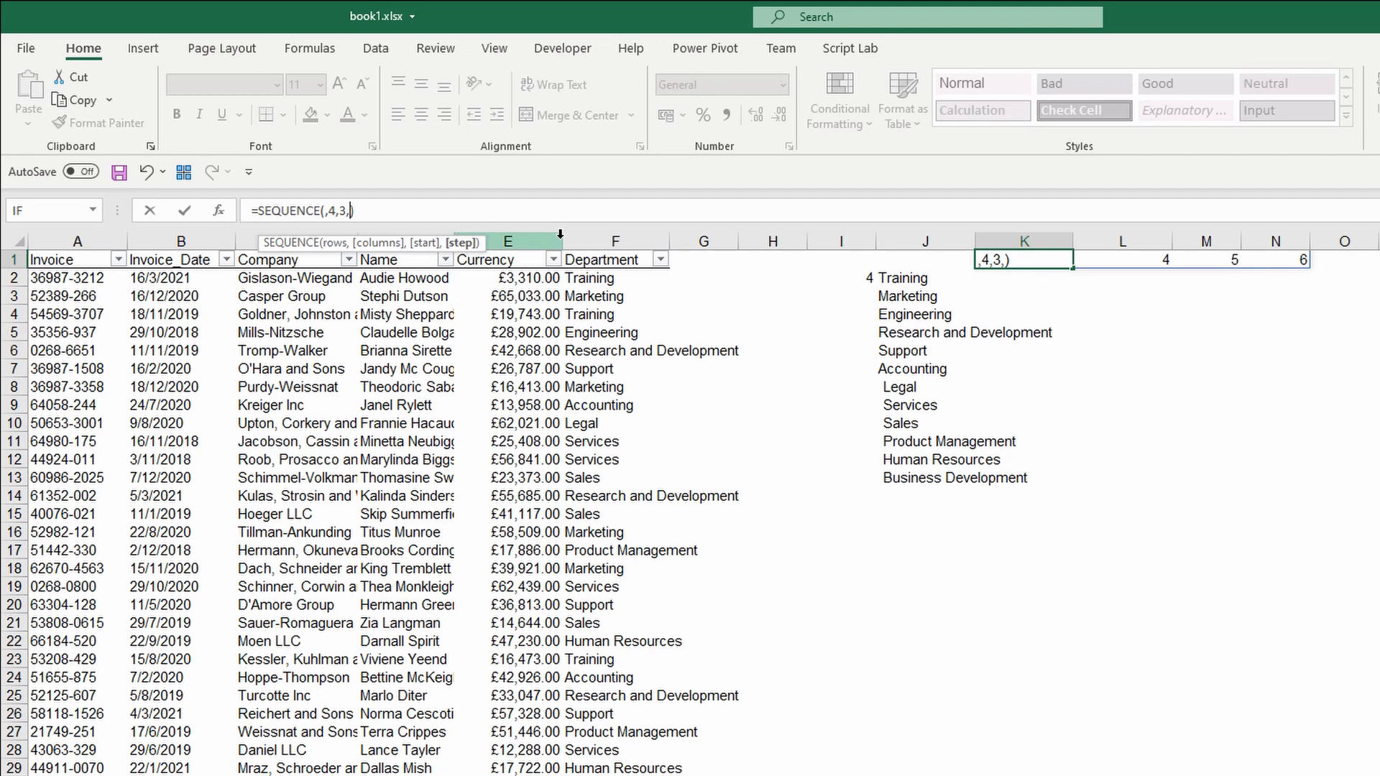
{"action": "type", "text": "2"}
{"action": "key", "text": "ctrl+Return"}
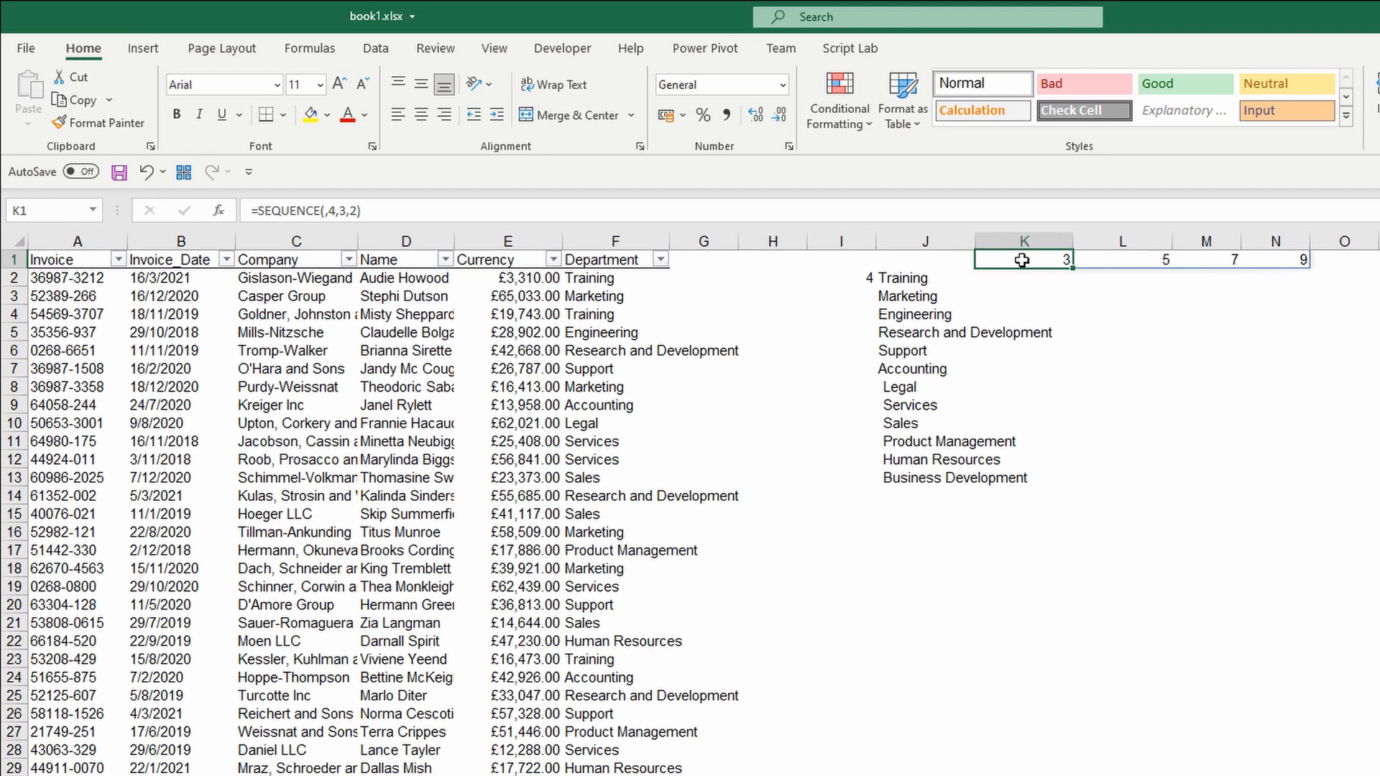
Remove COUNT from I2 to preview the year list, then undo to restore the count.
{"action": "left_click", "coordinate": [849, 280]}
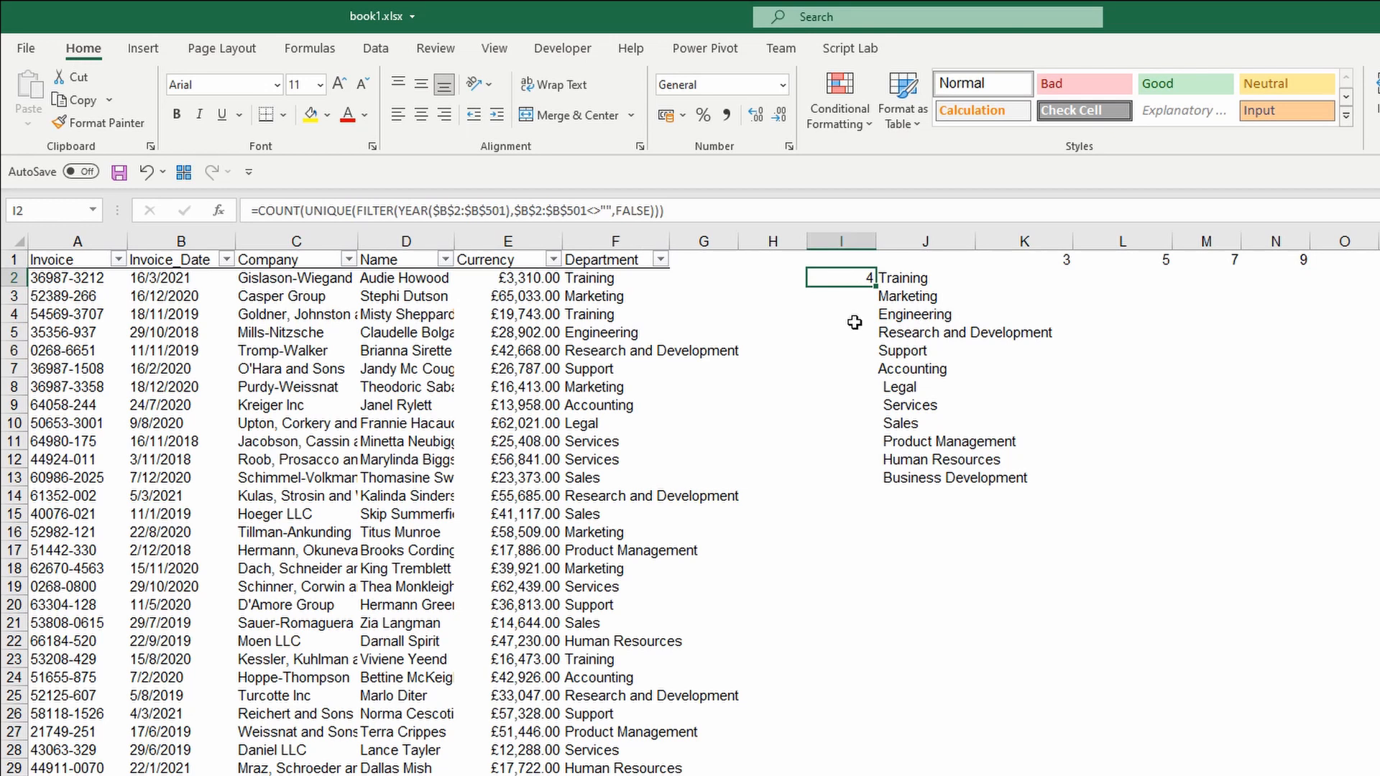
{"action": "left_click_drag", "start_coordinate": [259, 210], "coordinate": [314, 213]}
{"action": "key", "text": "BackSpace"}
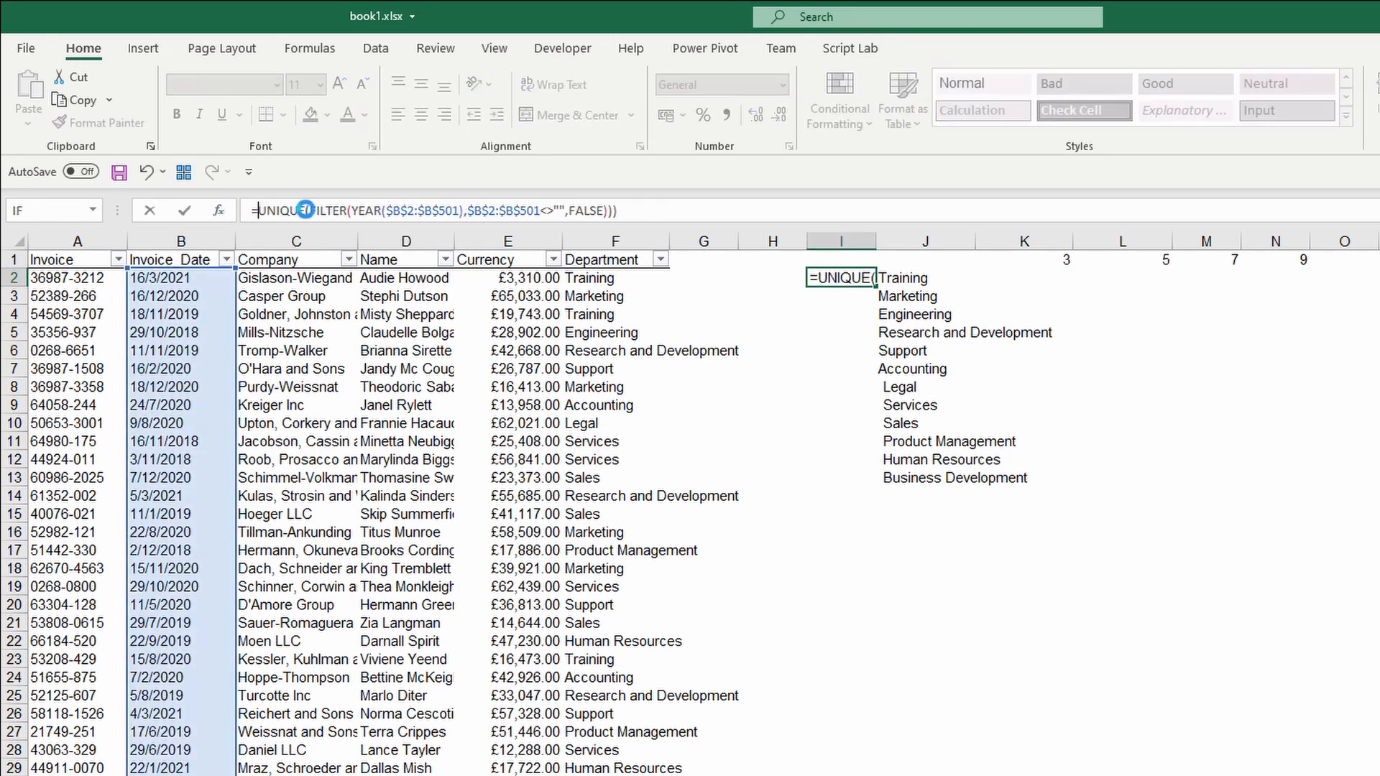
{"action": "key", "text": "Return"}
{"action": "key", "text": "Return"}
{"action": "key", "text": "Down"}
{"action": "key", "text": "Down"}
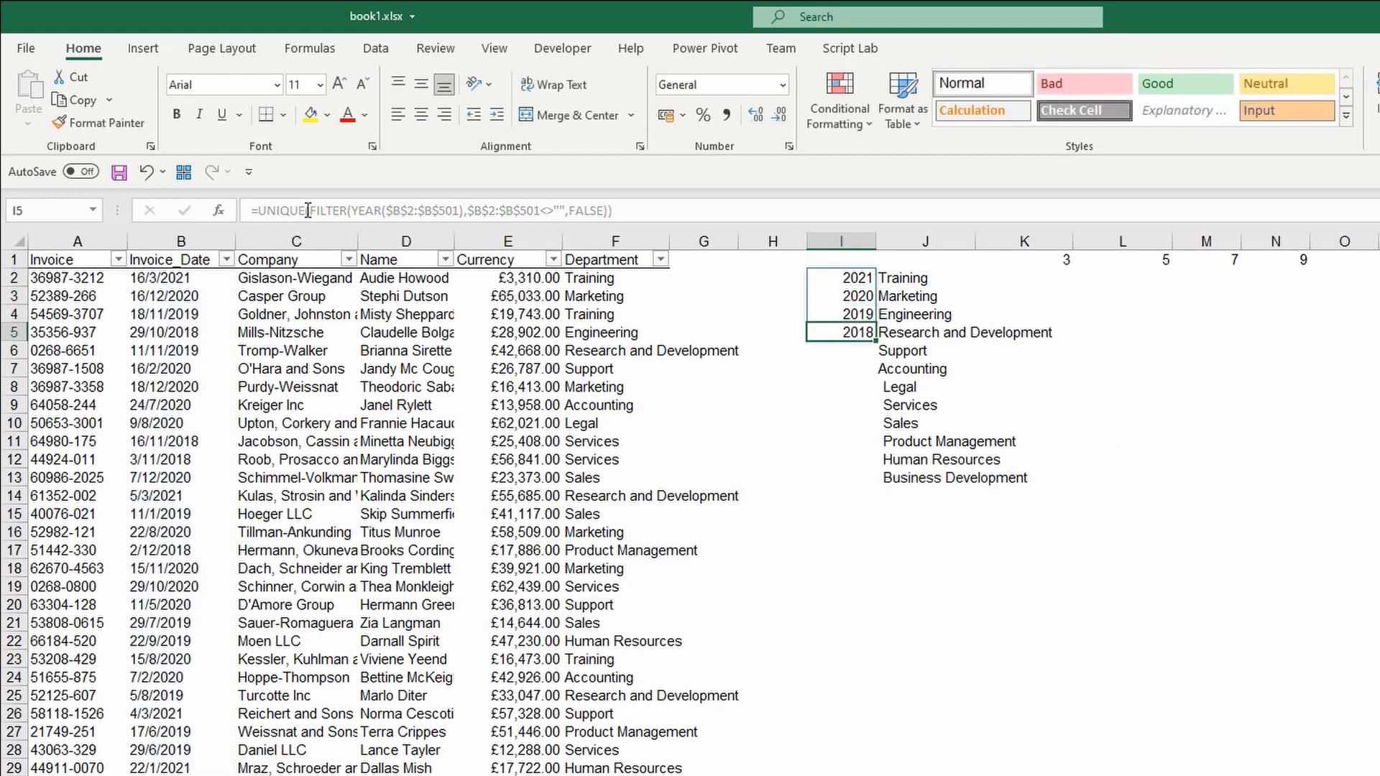
{"action": "key", "text": "ctrl+z"}
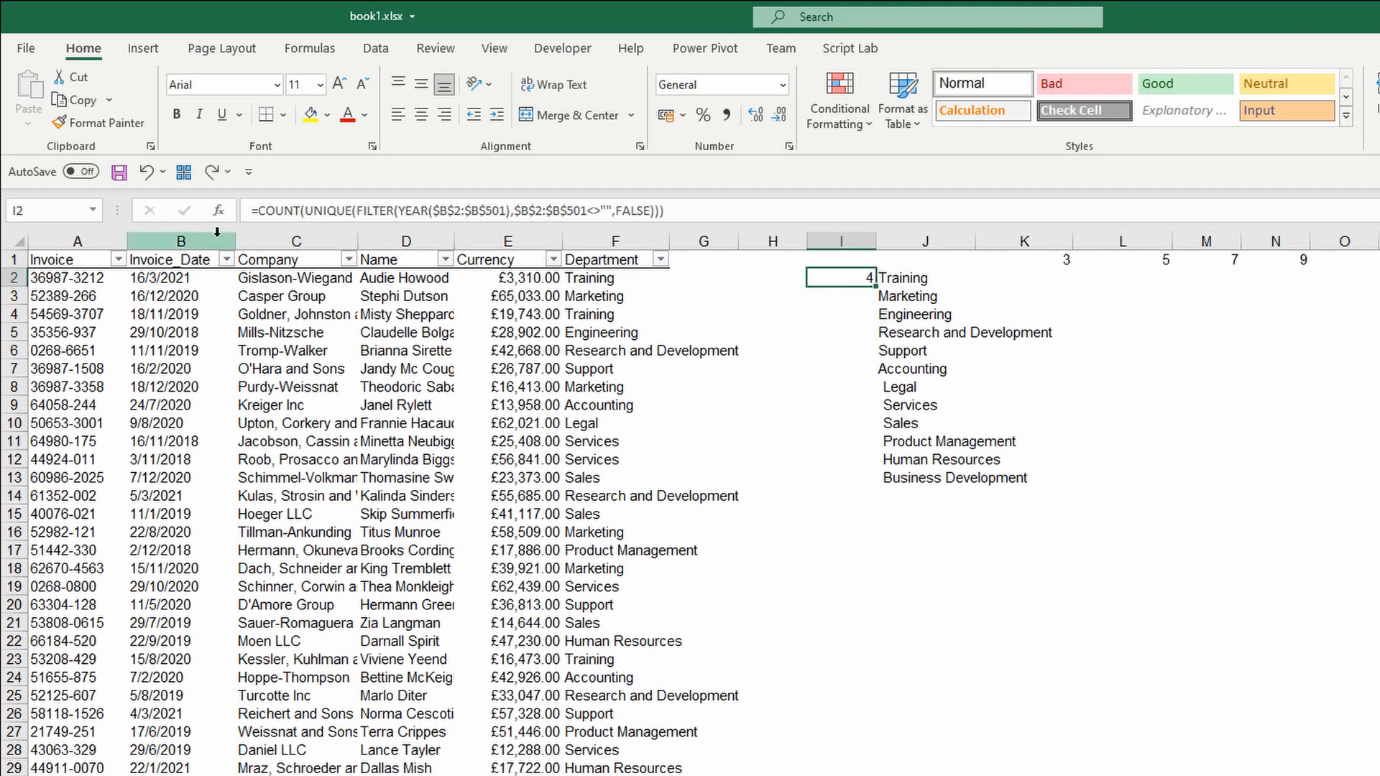
Copy I2's formula text unchanged and clear the trial sequence from K1.
{"action": "left_click_drag", "start_coordinate": [255, 215], "coordinate": [716, 203]}
{"action": "key", "text": "ctrl+c"}
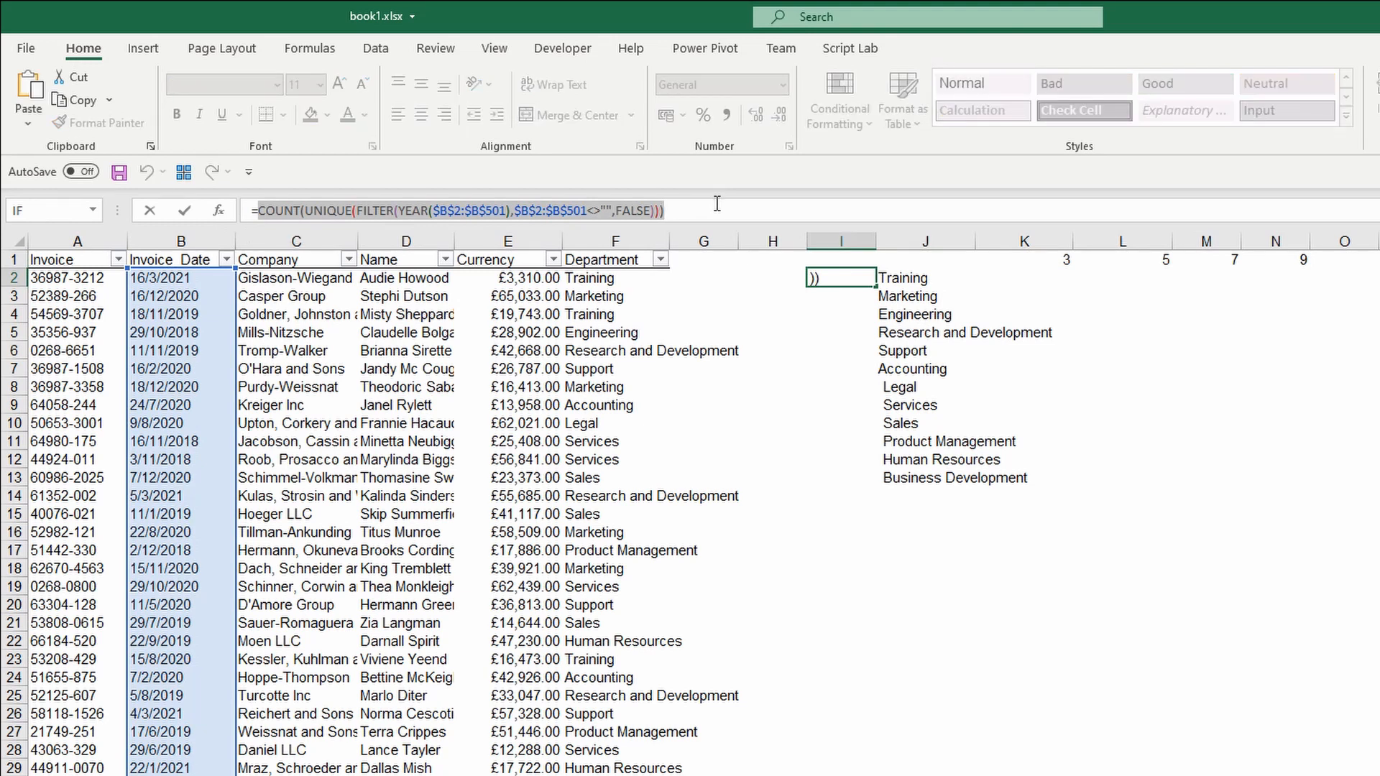
{"action": "key", "text": "Escape"}
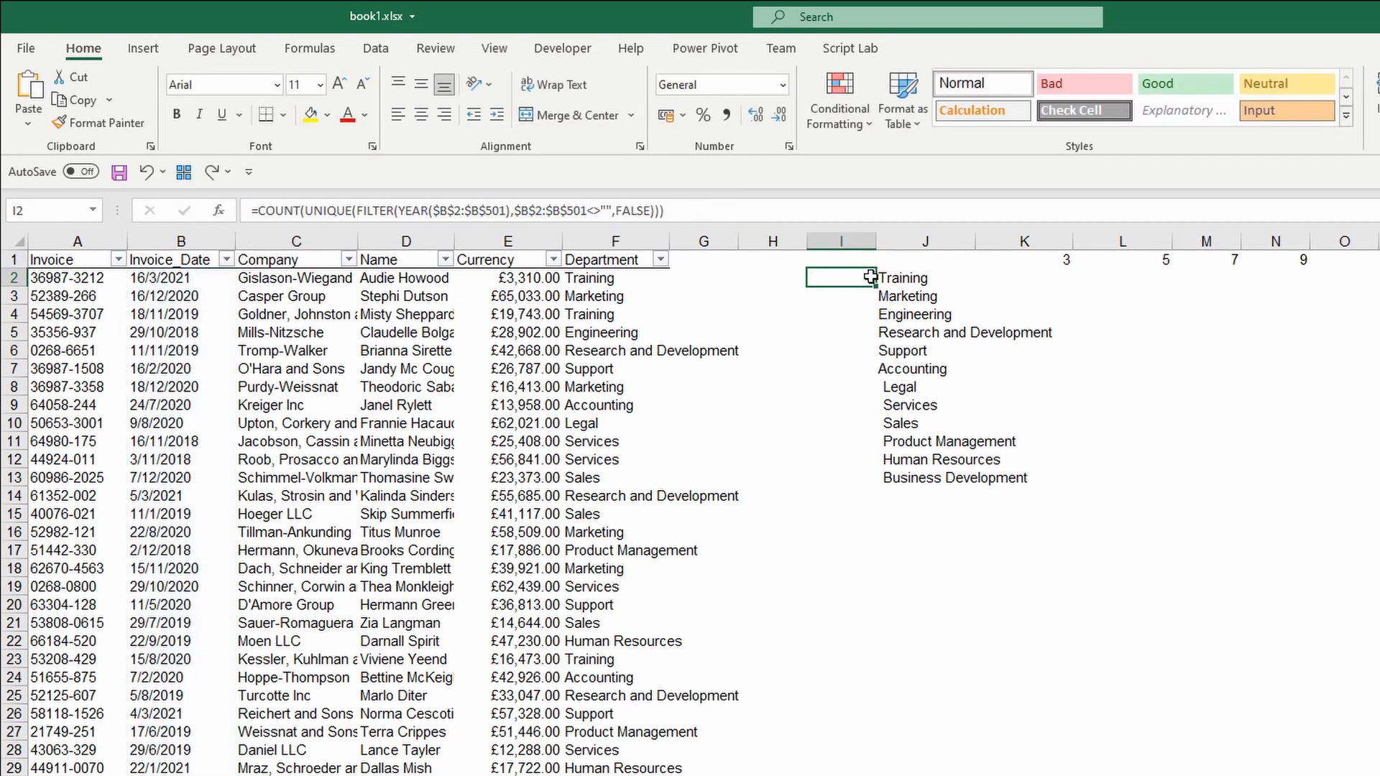
{"action": "left_click", "coordinate": [1054, 263]}
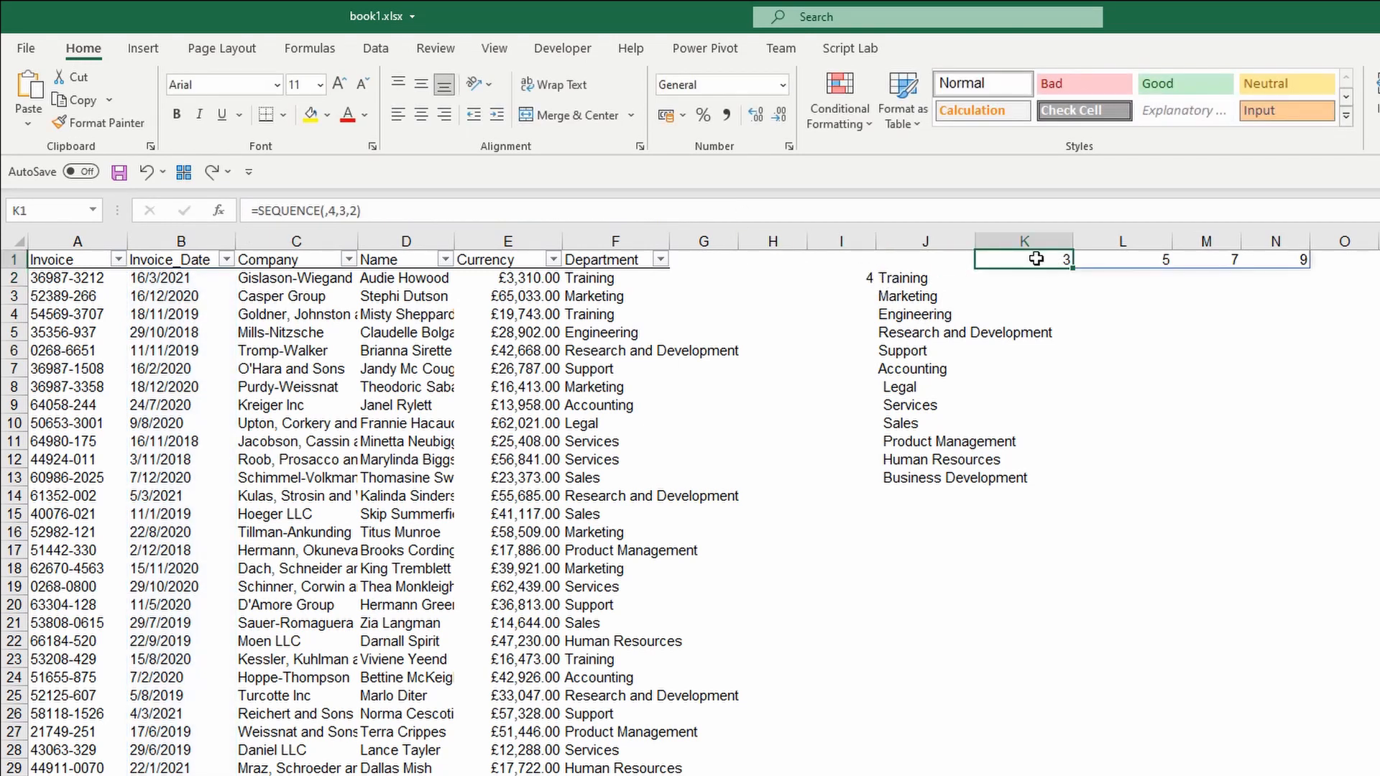
{"action": "key", "text": "Delete"}
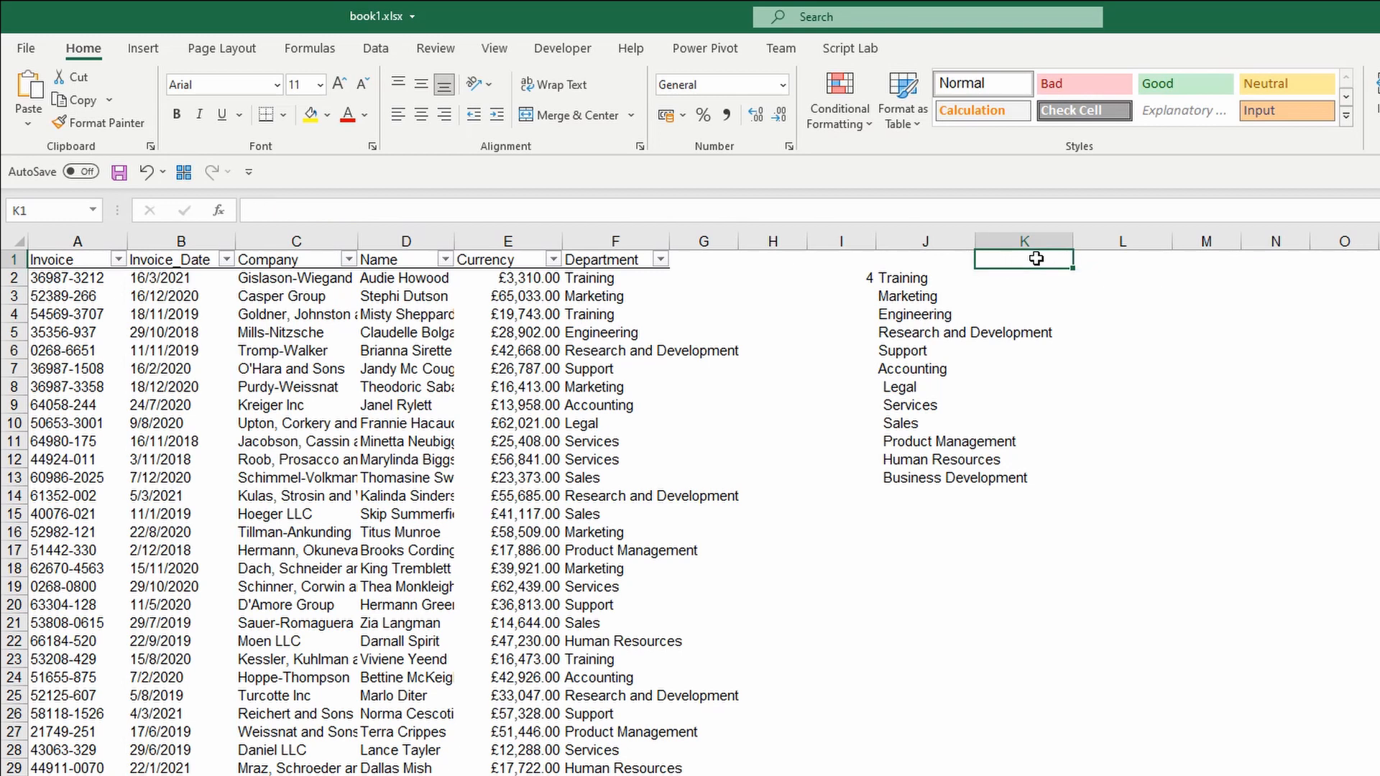
Enter =SEQUENCE(,COUNT(UNIQUE(FILTER(YEAR(...))))) in K1 so it spills 1, 2, 3, 4 across K1:N1.
{"action": "type", "text": "=seq"}
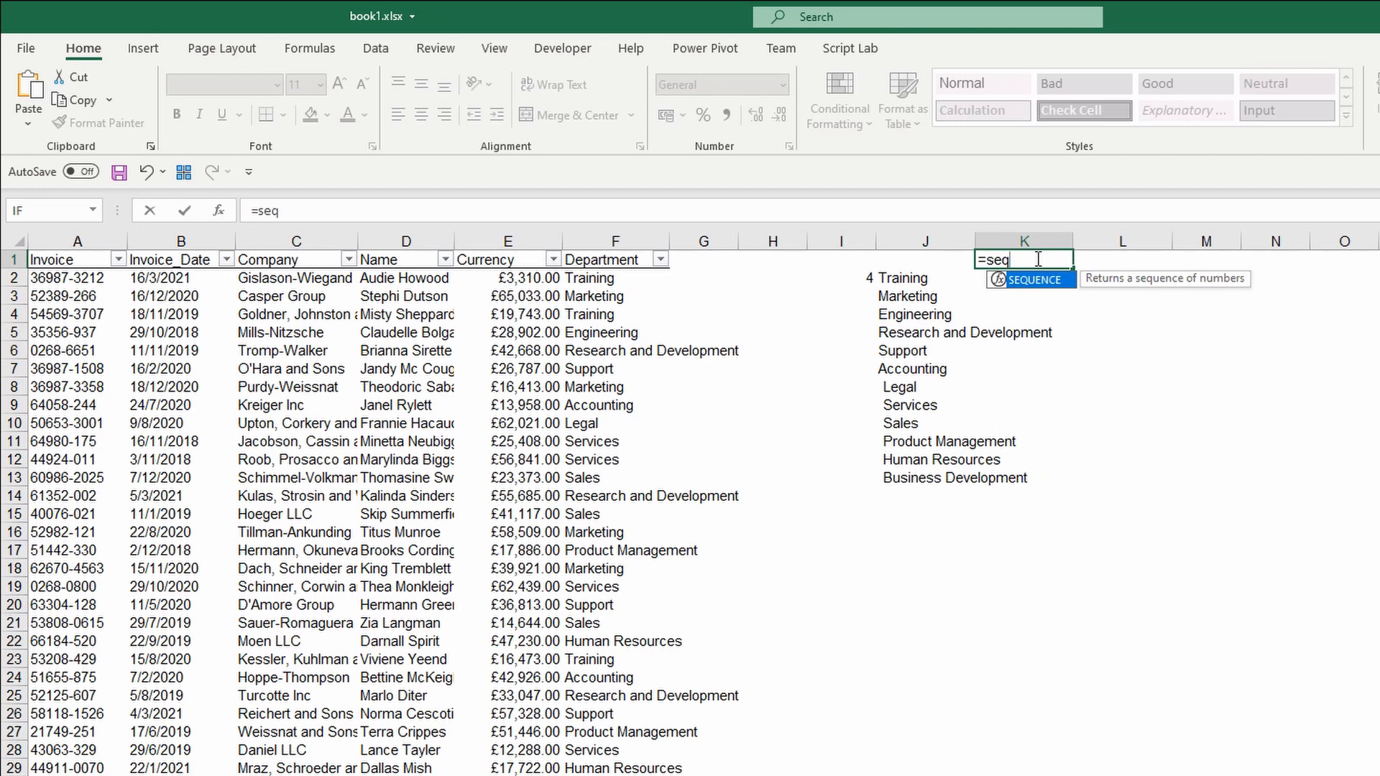
{"action": "key", "text": "Tab"}
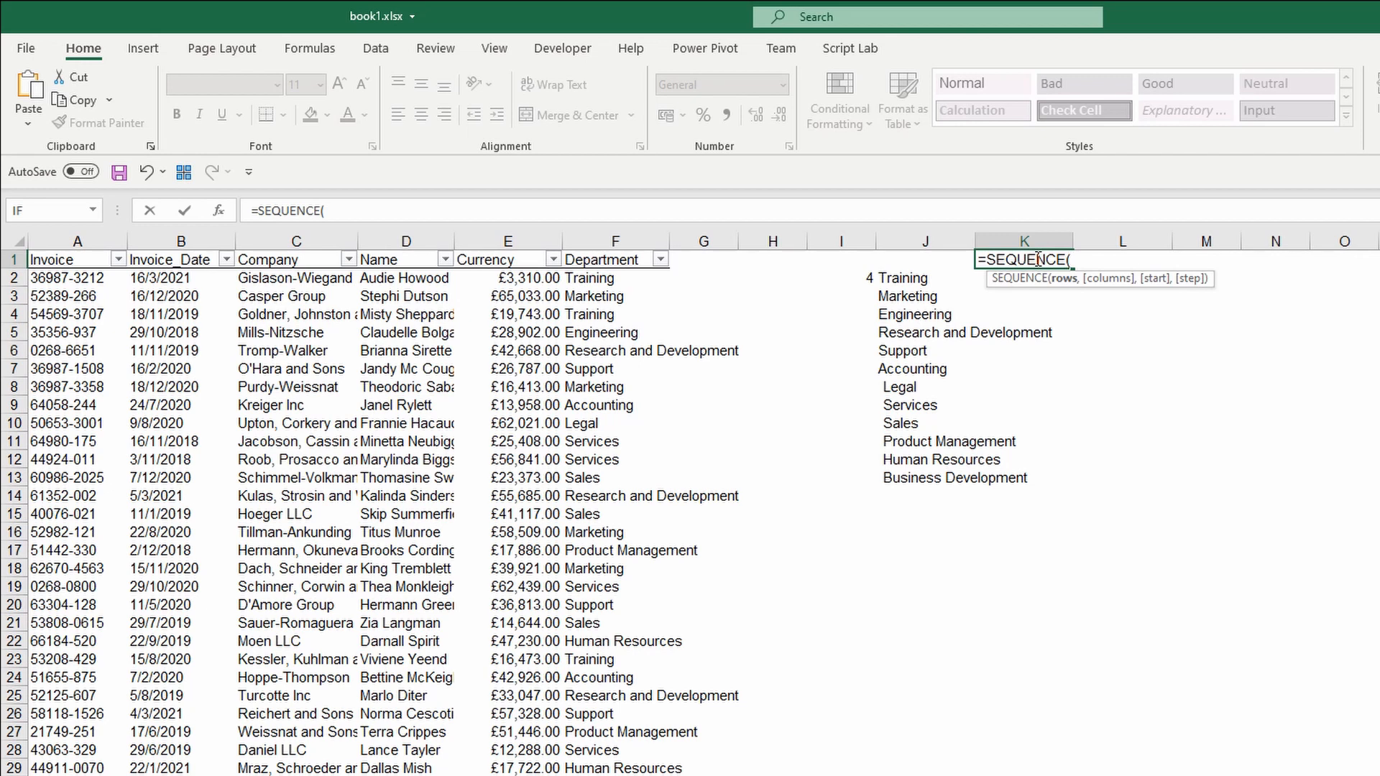
{"action": "type", "text": ","}
{"action": "key", "text": "ctrl+v"}
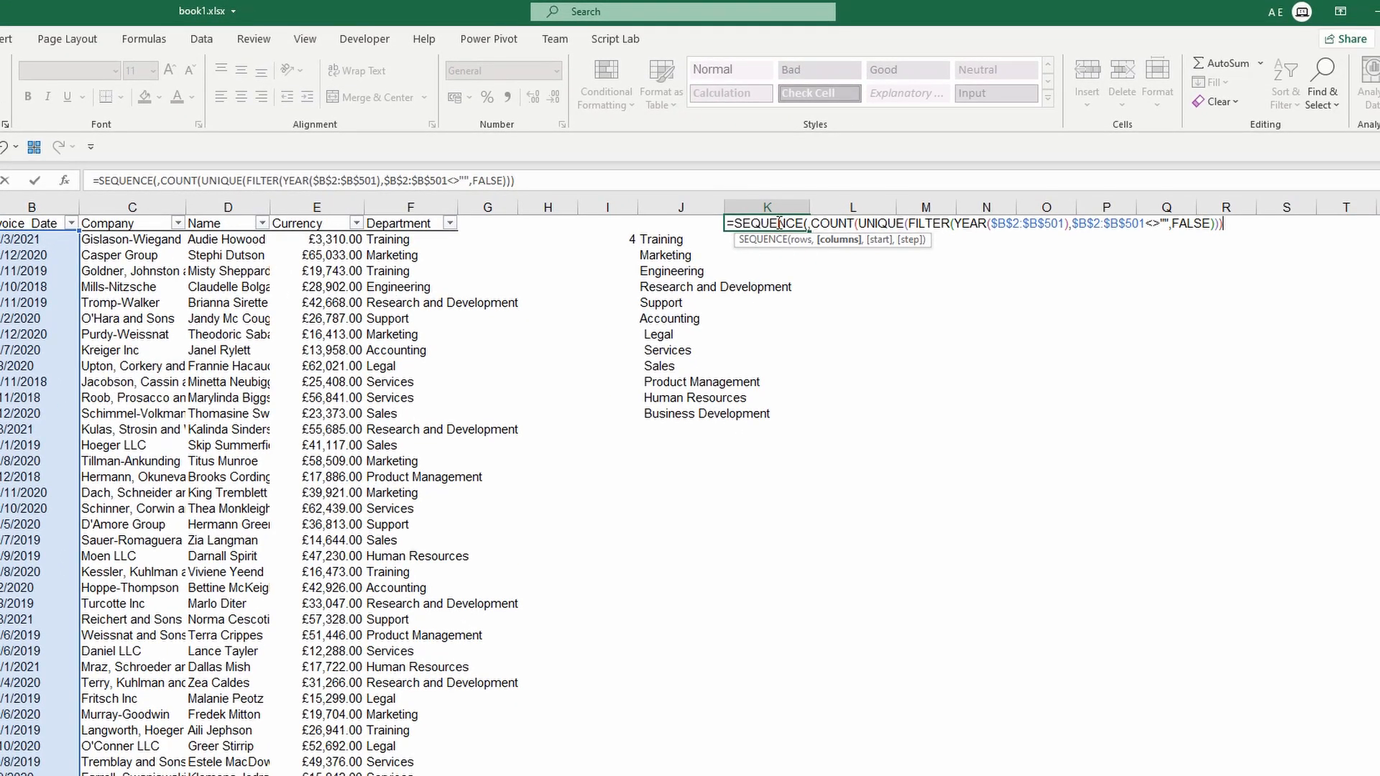
{"action": "type", "text": ")"}
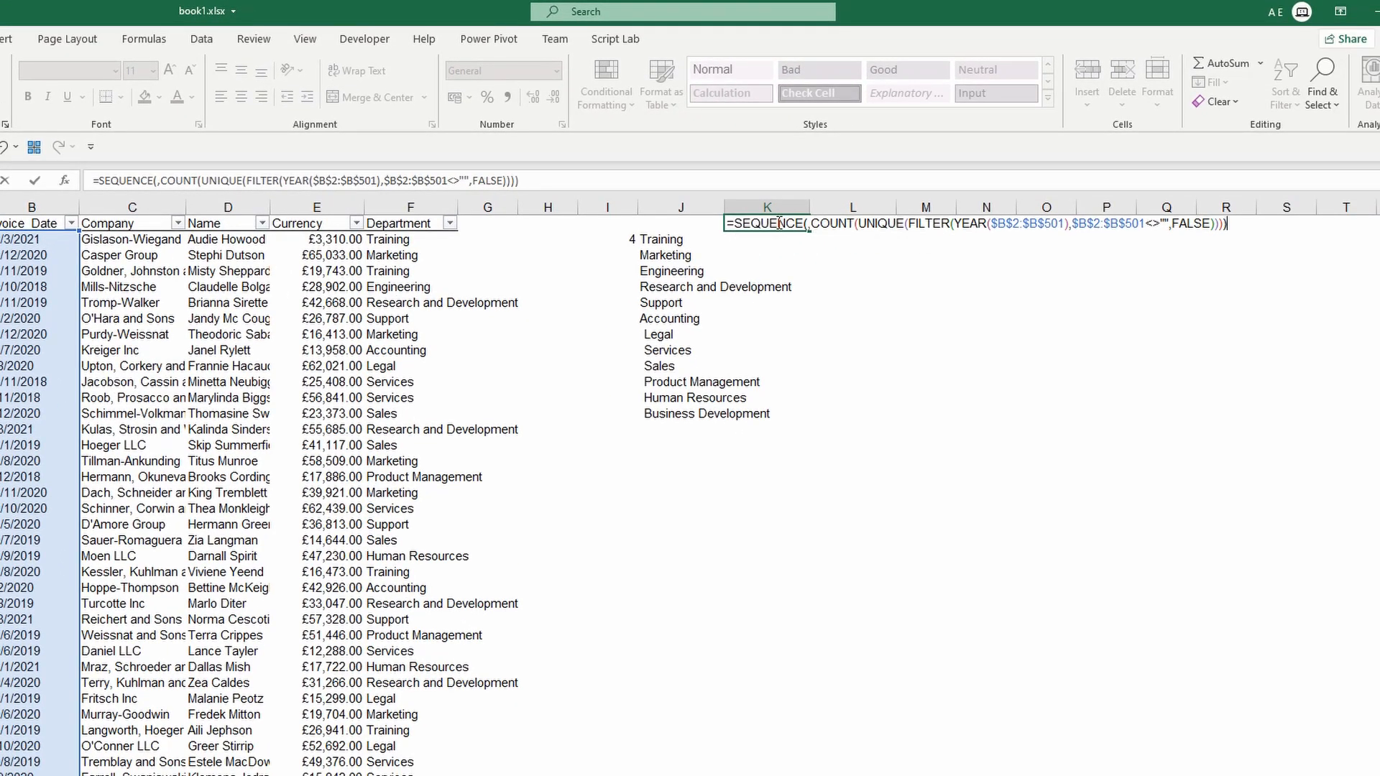
{"action": "key", "text": "ctrl+Return"}
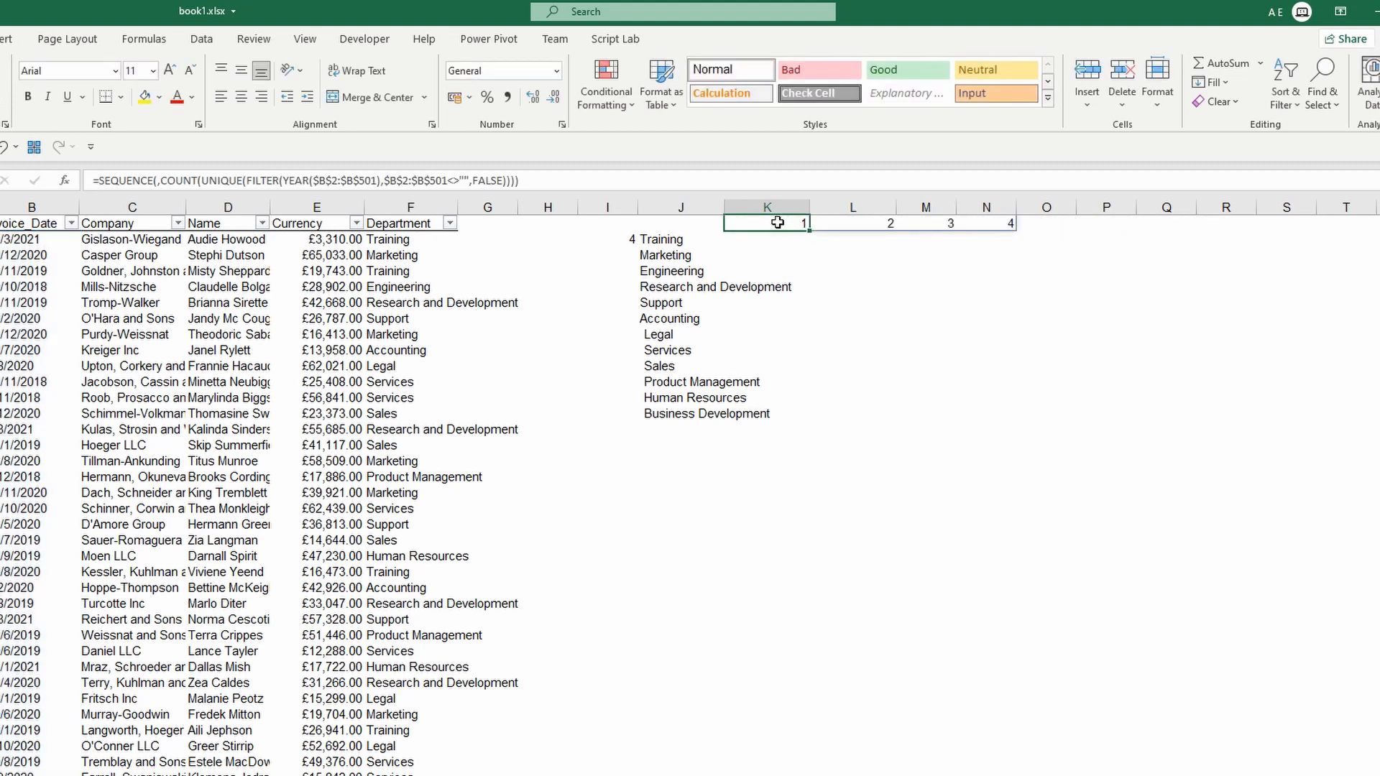
Add MIN(UNIQUE(FILTER(YEAR(...)))) as the start argument of the K1 SEQUENCE formula.
{"action": "left_click", "coordinate": [617, 236]}
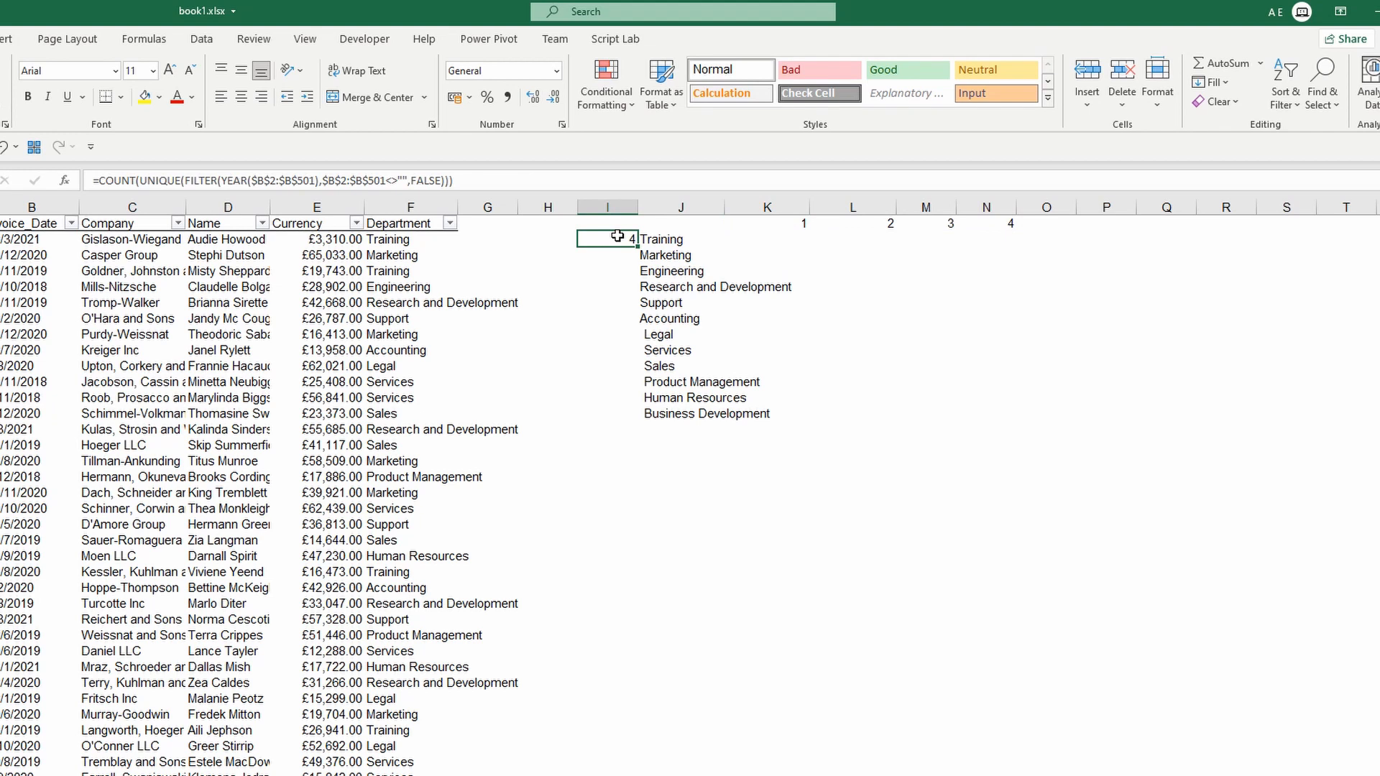
{"action": "left_click", "coordinate": [798, 222]}
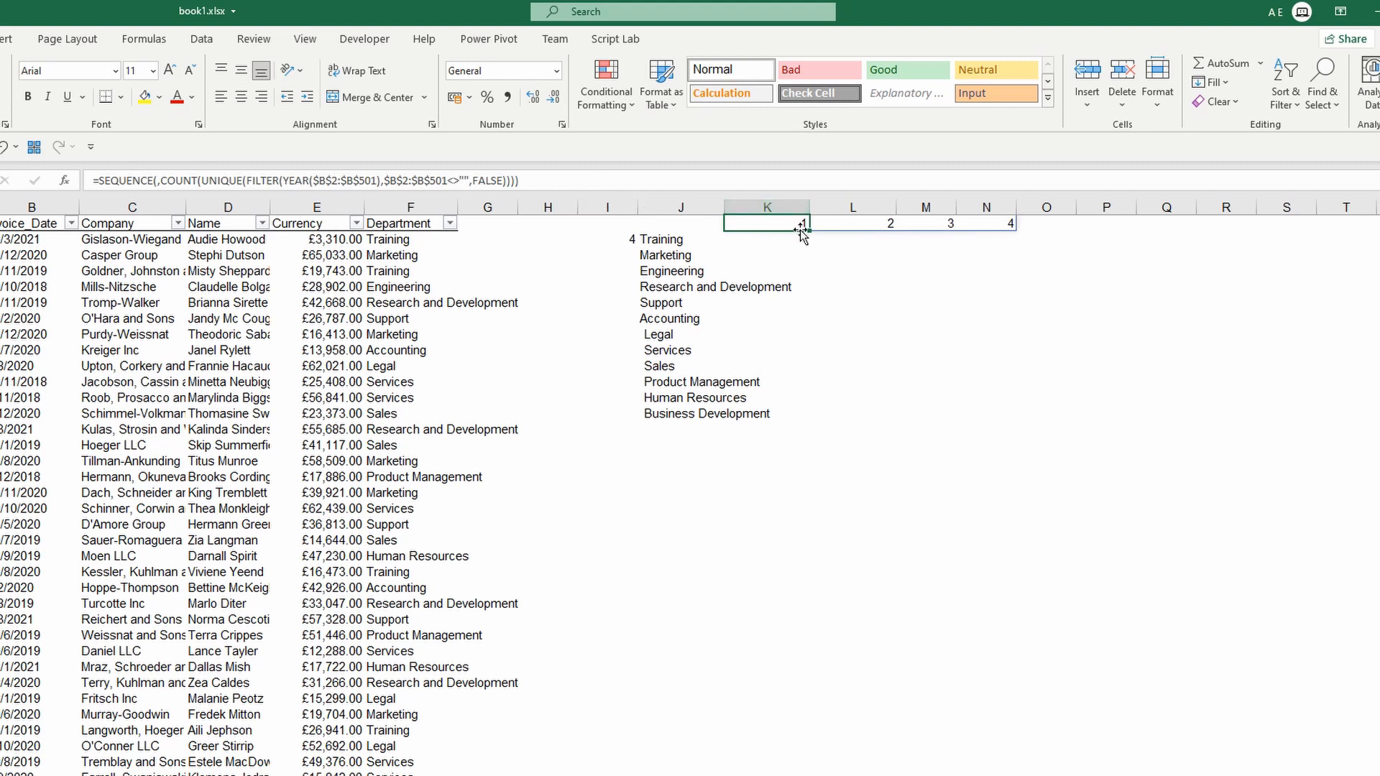
{"action": "left_click", "coordinate": [396, 181]}
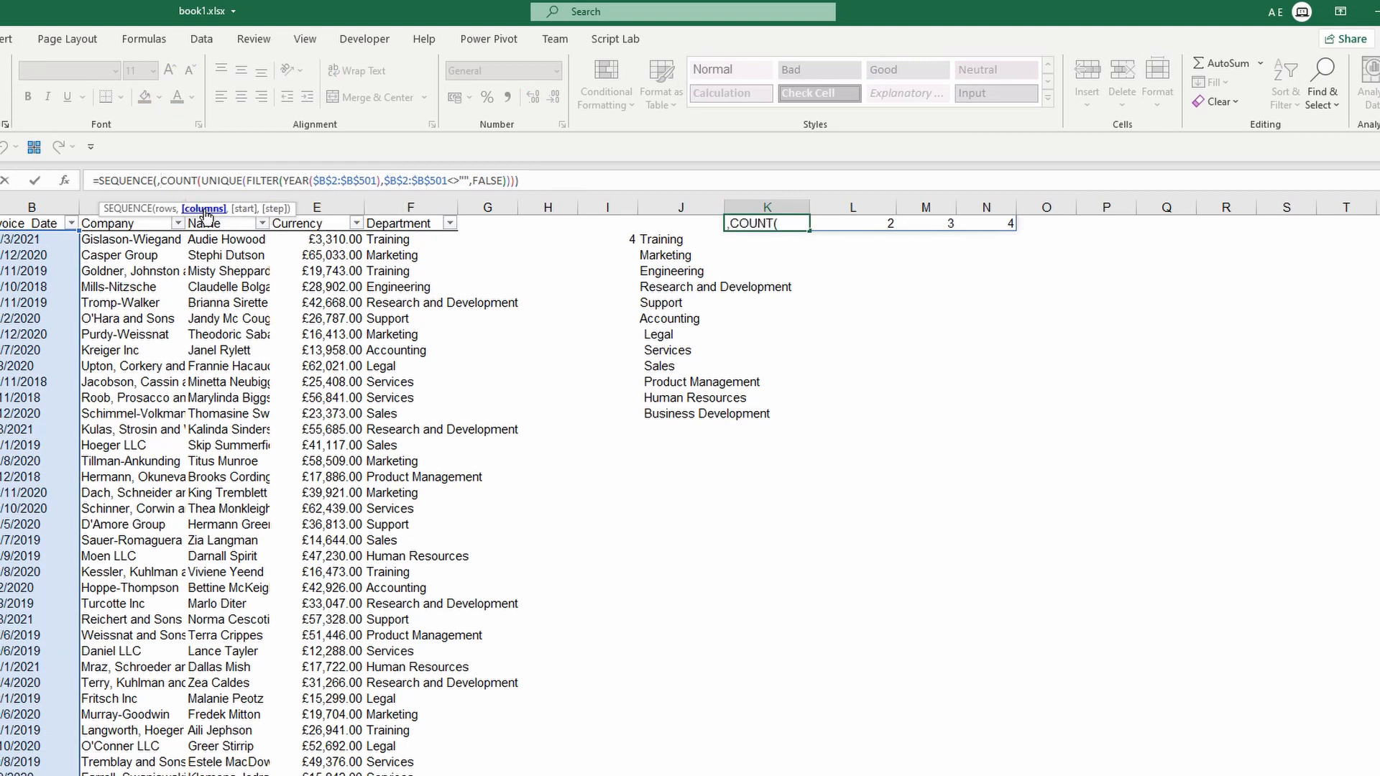
{"action": "left_click", "coordinate": [203, 209]}
{"action": "key", "text": "ctrl+c"}
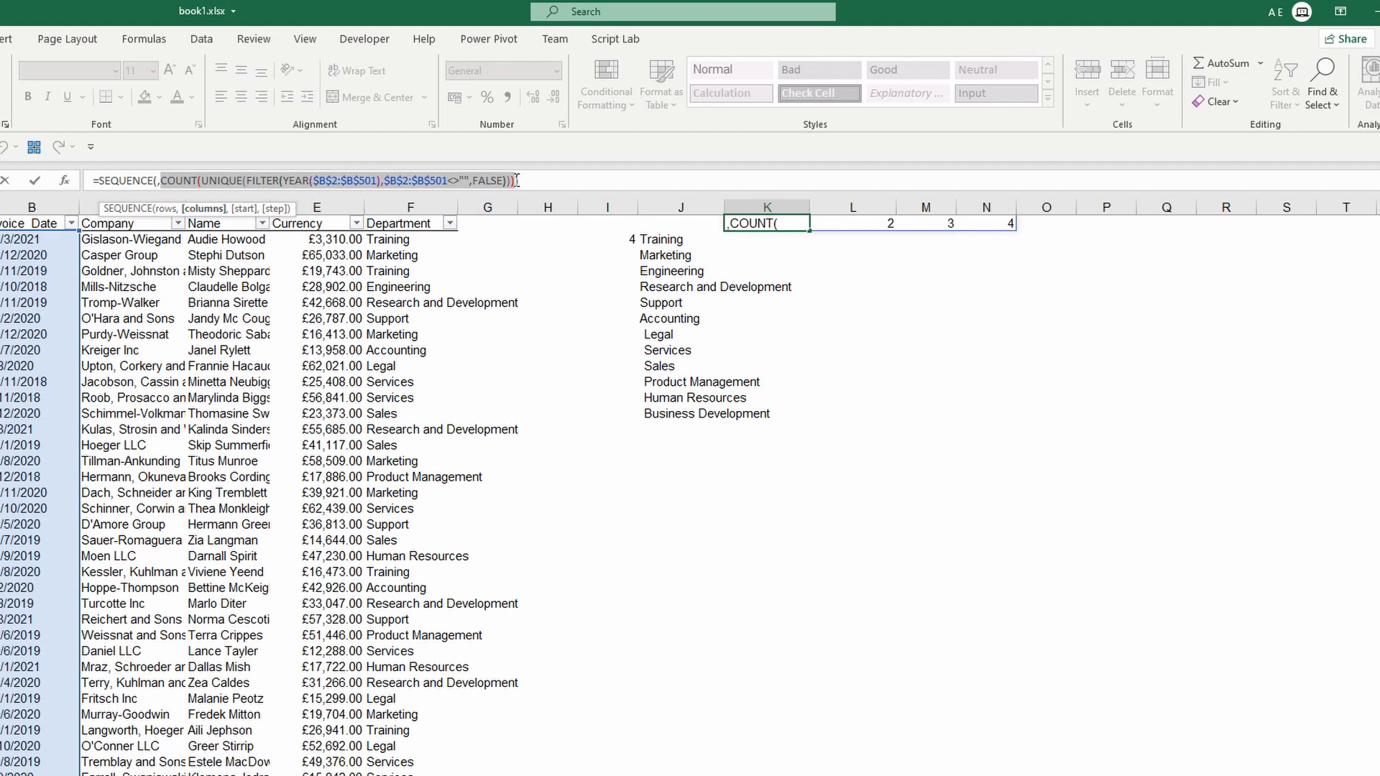
{"action": "key", "text": "Right"}
{"action": "type", "text": ","}
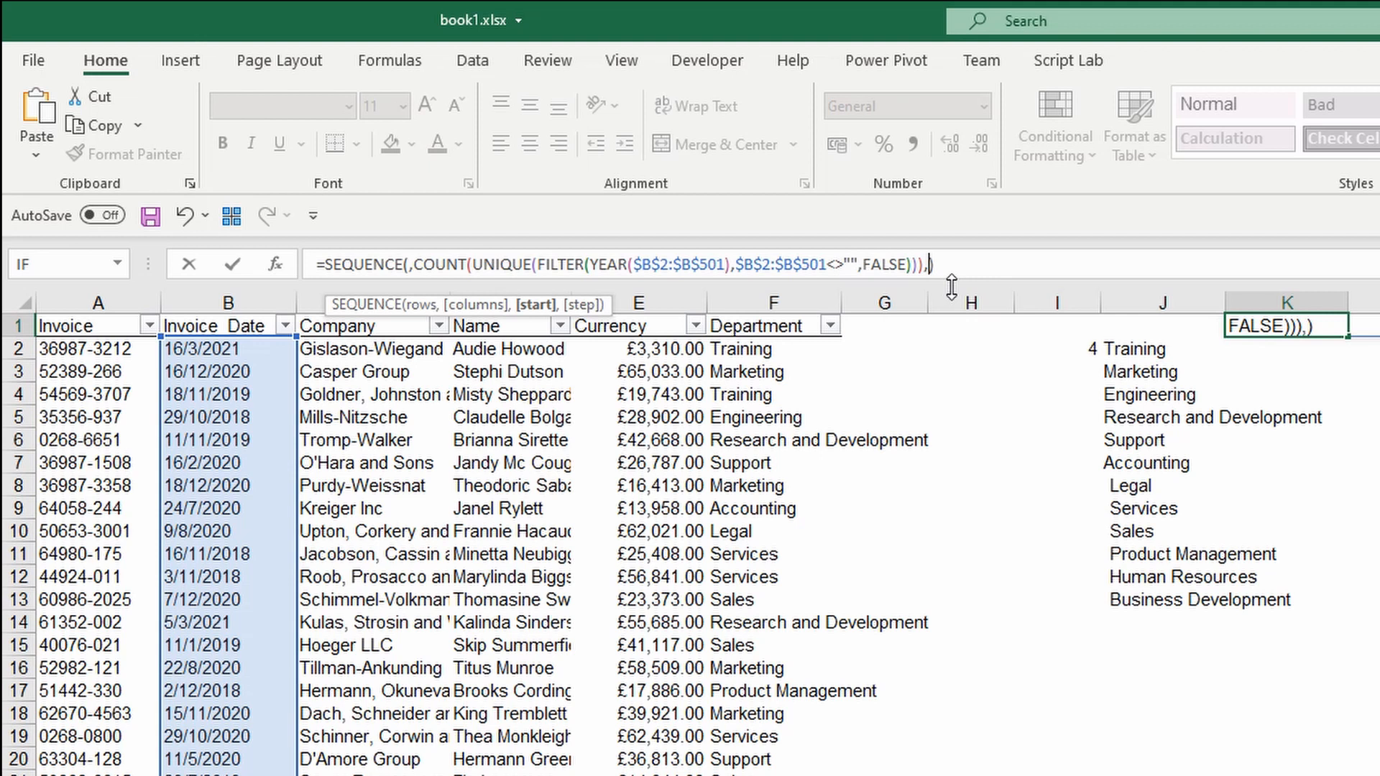
{"action": "type", "text": "min"}
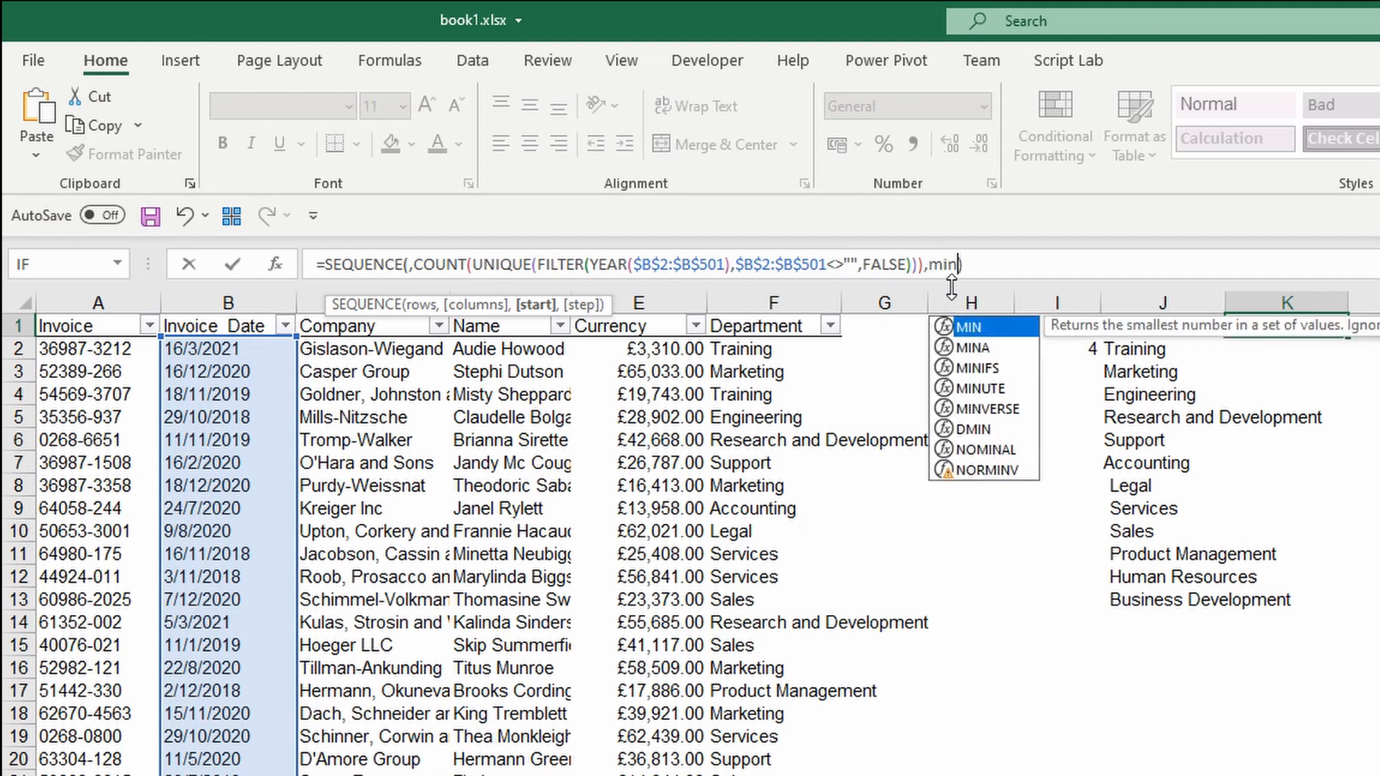
{"action": "key", "text": "Tab"}
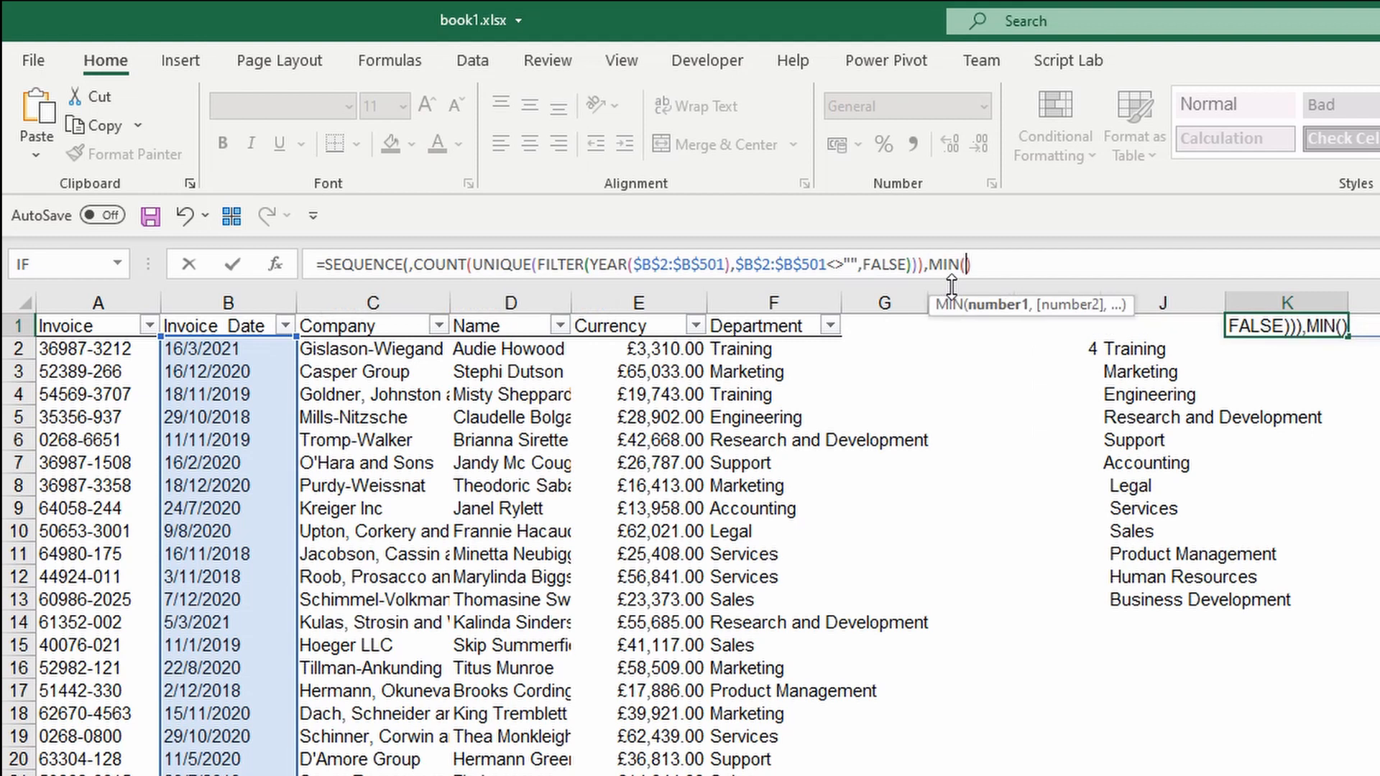
{"action": "key", "text": "ctrl+v"}
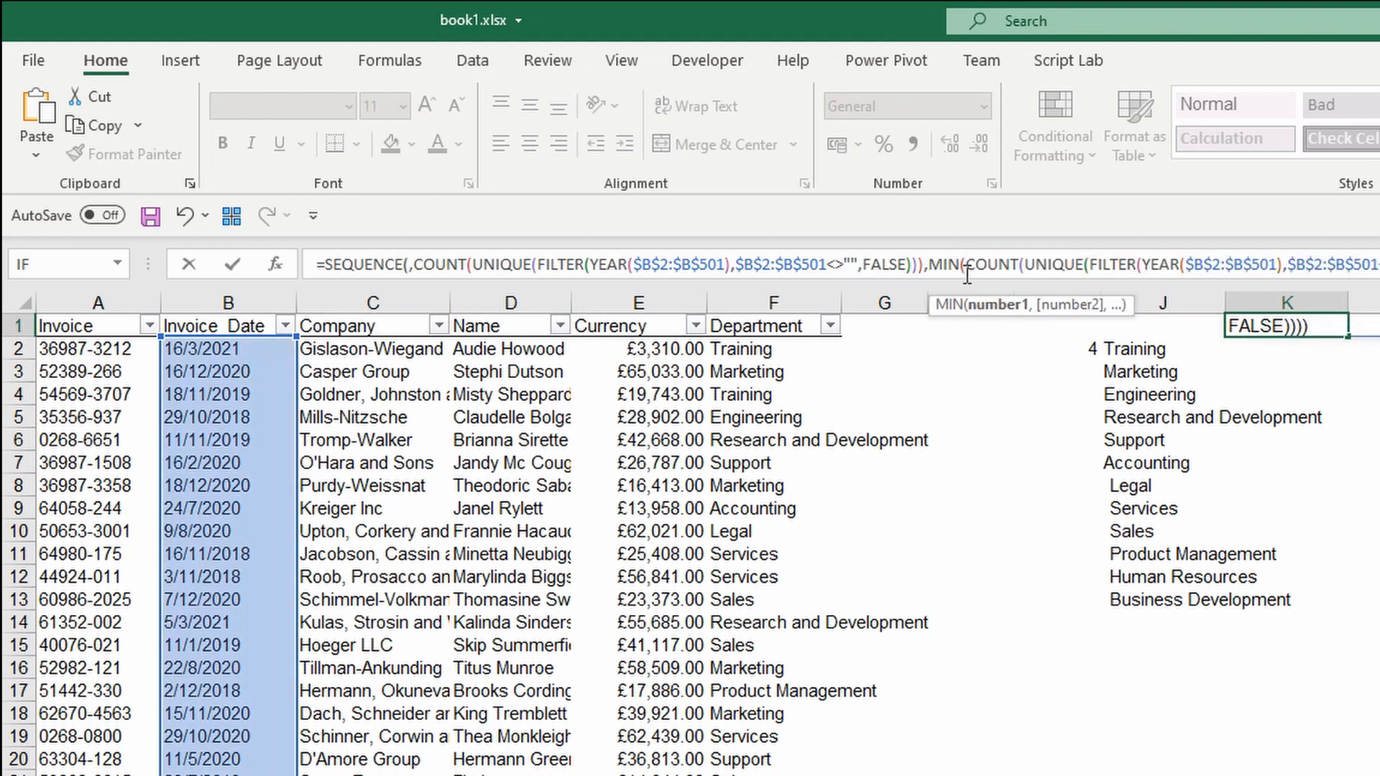
{"action": "left_click_drag", "start_coordinate": [965, 265], "coordinate": [1026, 270]}
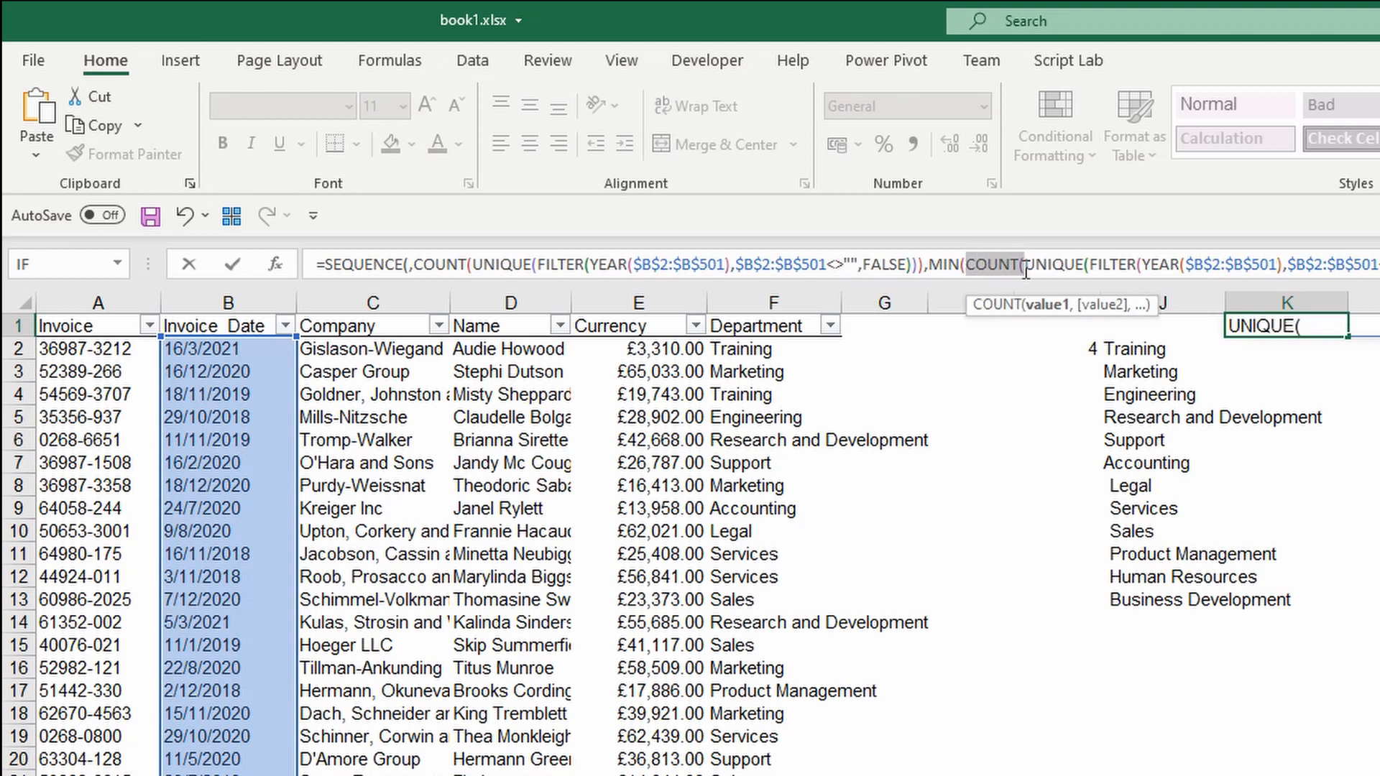
{"action": "key", "text": "BackSpace"}
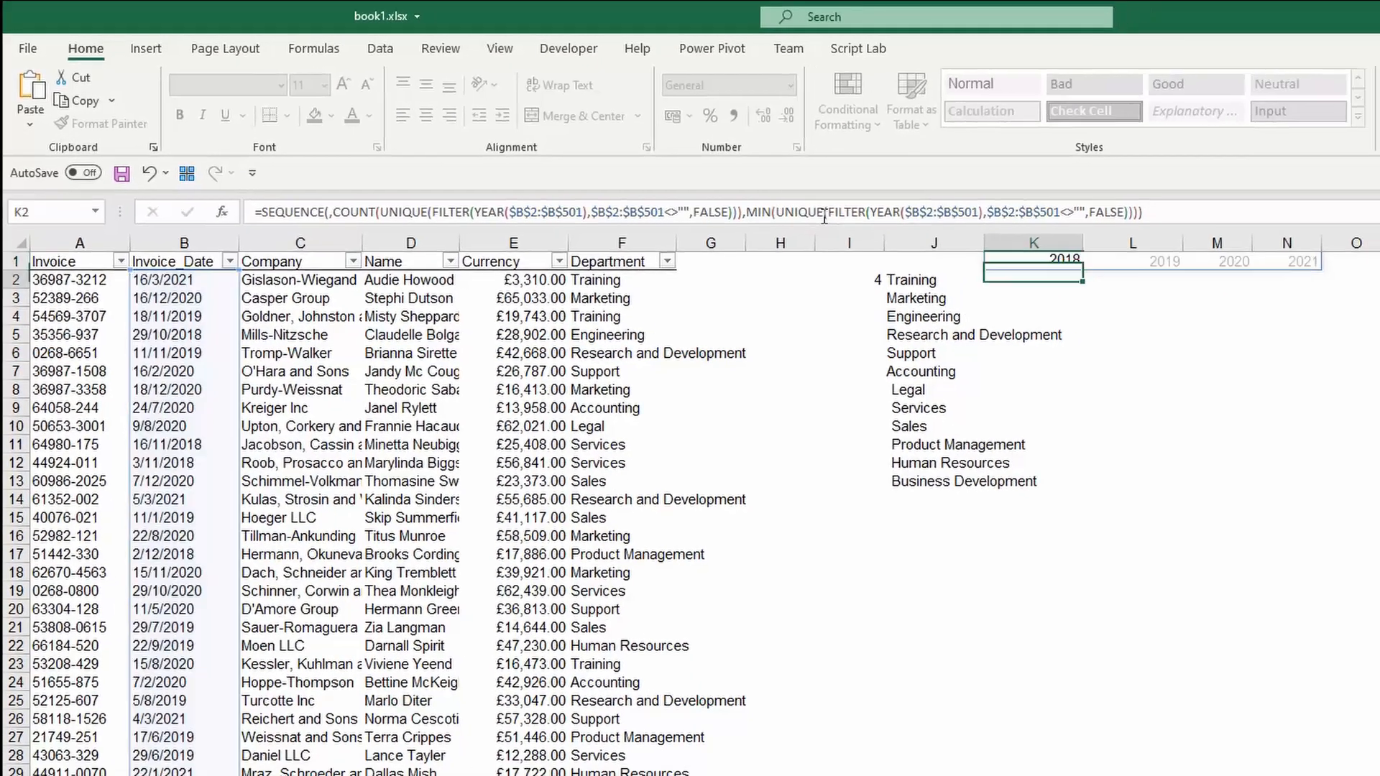
Commit the K1 formula so the headers read 2018 to 2021, then return to K1.
{"action": "key", "text": "Return"}
{"action": "key", "text": "Up"}
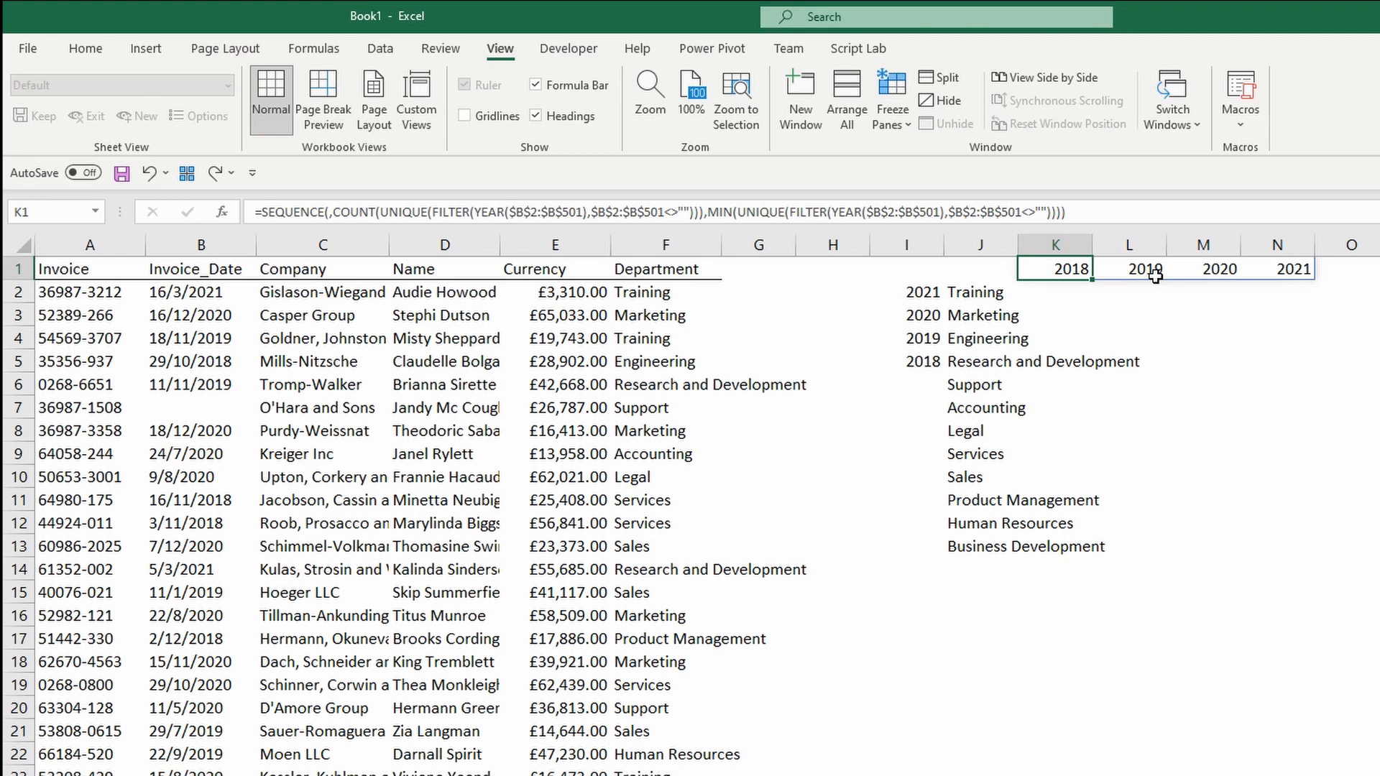
In K2 start =SUMPRODUCT( with the absolute Currency range $E$2:$E$501.
{"action": "left_click", "coordinate": [1079, 291]}
{"action": "type", "text": "=sum"}
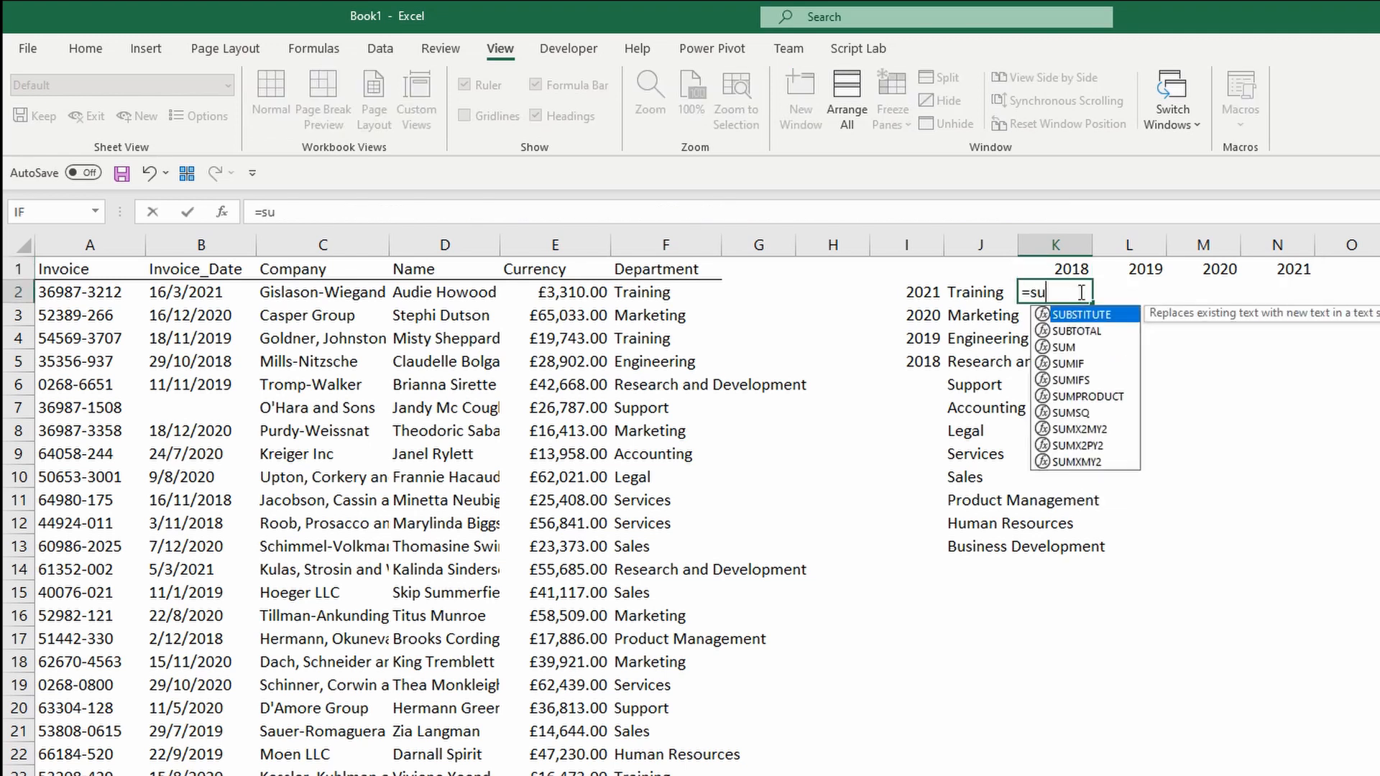
{"action": "key", "text": "Down"}
{"action": "key", "text": "Down"}
{"action": "key", "text": "Down"}
{"action": "key", "text": "Tab"}
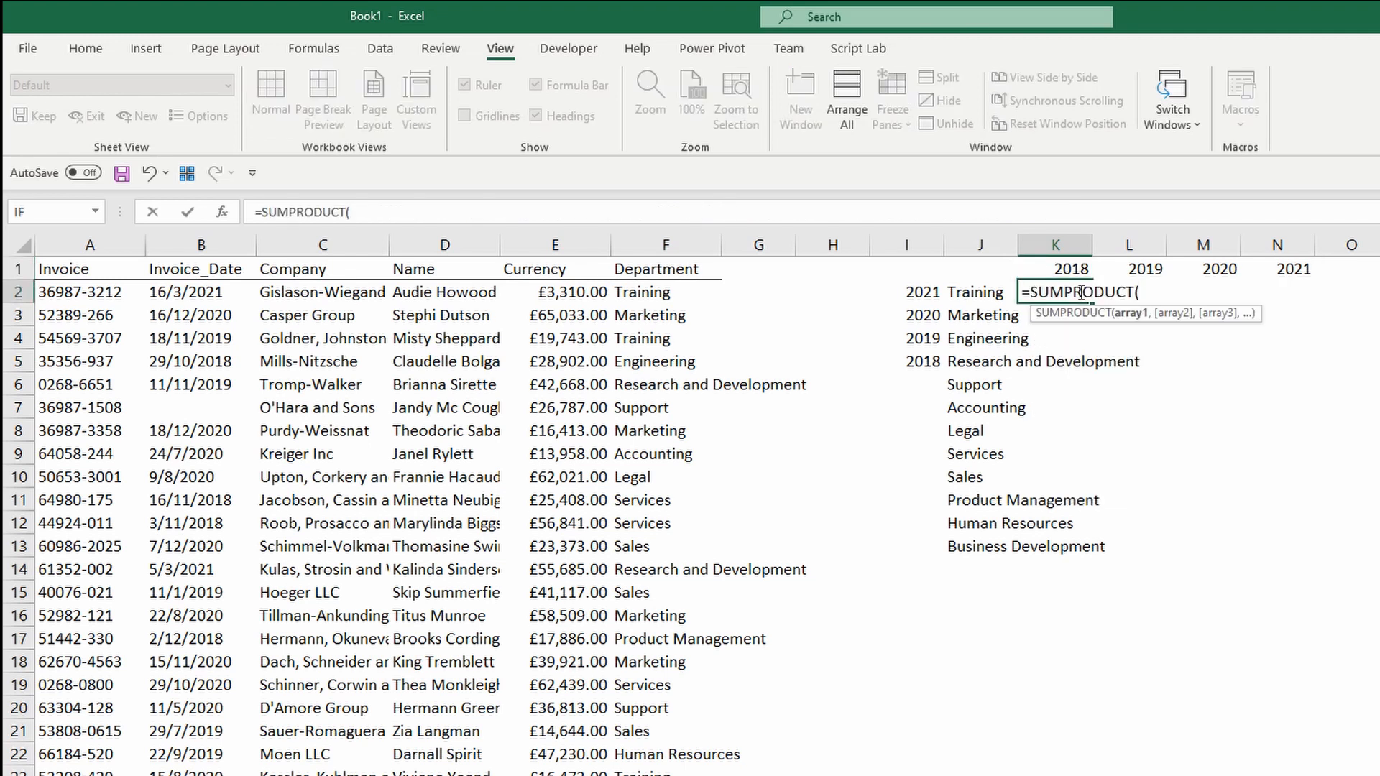
{"action": "key", "text": "Left"}
{"action": "key", "text": "Left"}
{"action": "key", "text": "Left"}
{"action": "key", "text": "Left"}
{"action": "key", "text": "Left"}
{"action": "key", "text": "Left"}
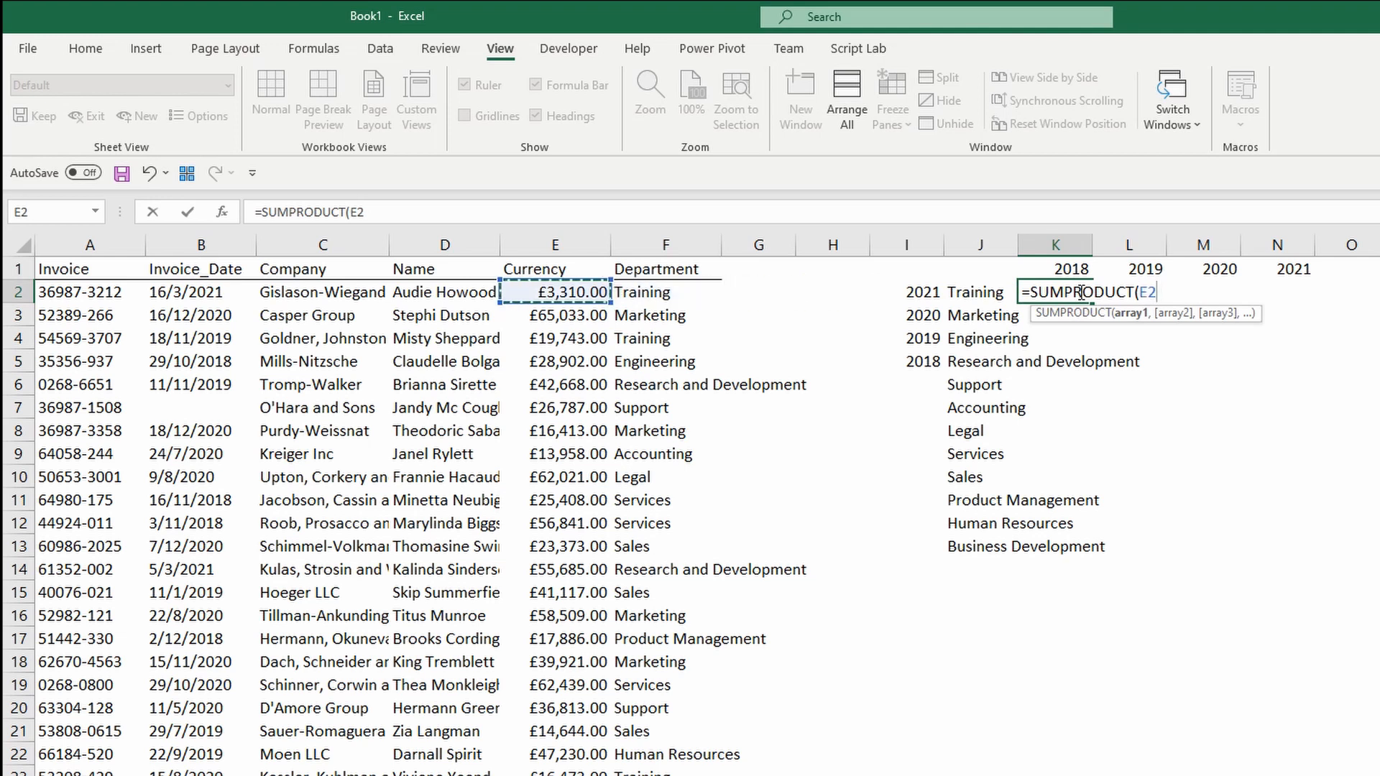
{"action": "key", "text": "ctrl+shift+Down"}
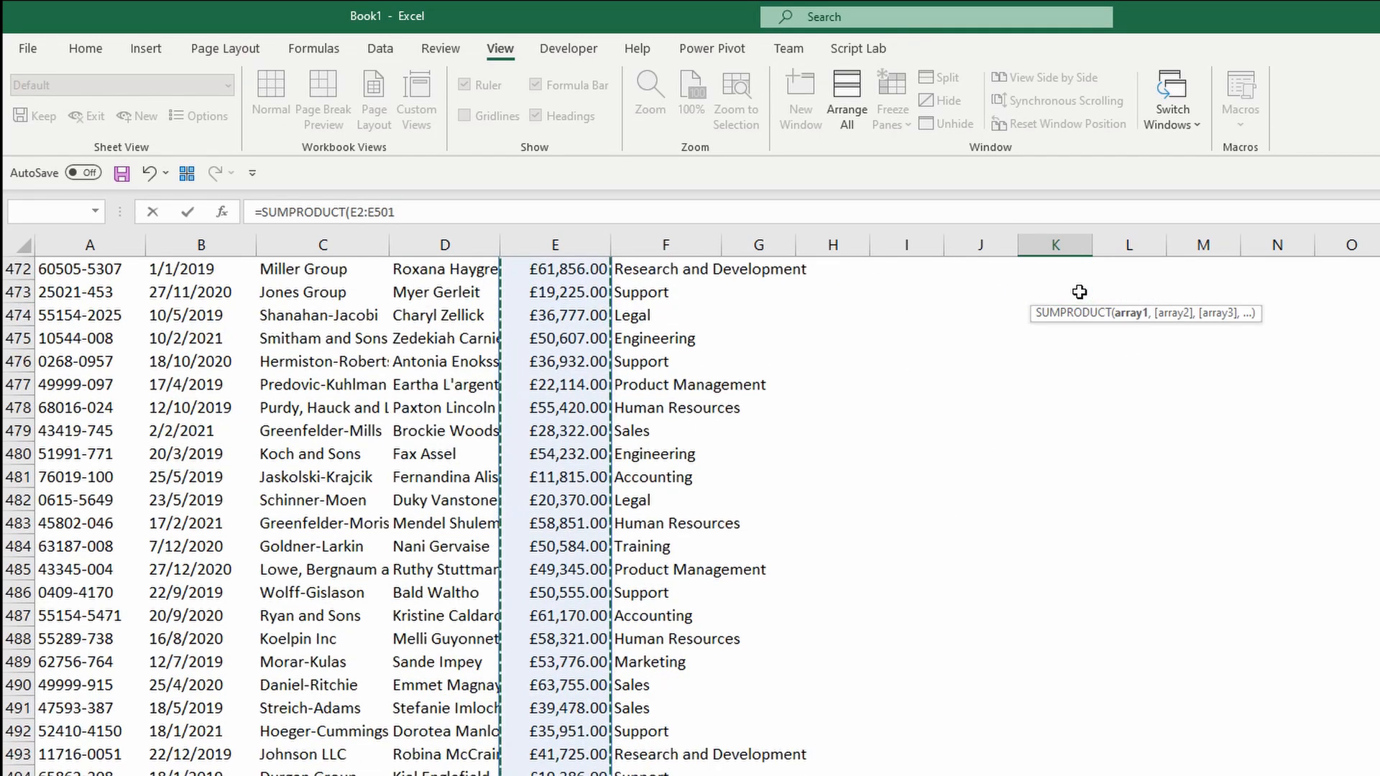
{"action": "key", "text": "F4"}
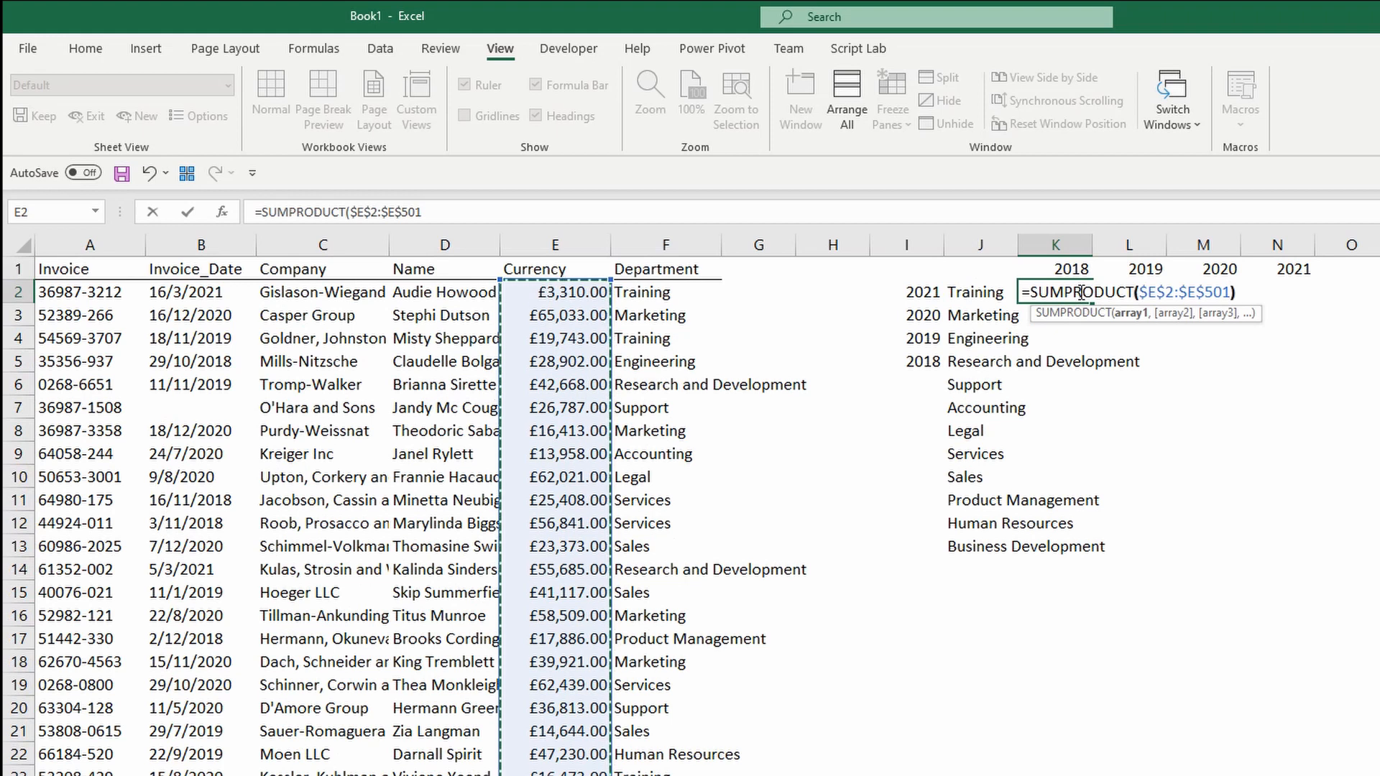
{"action": "type", "text": ")"}
Wrap the Currency range in brackets and multiply it by N(YEAR(.
{"action": "left_click", "coordinate": [1138, 292]}
{"action": "type", "text": "("}
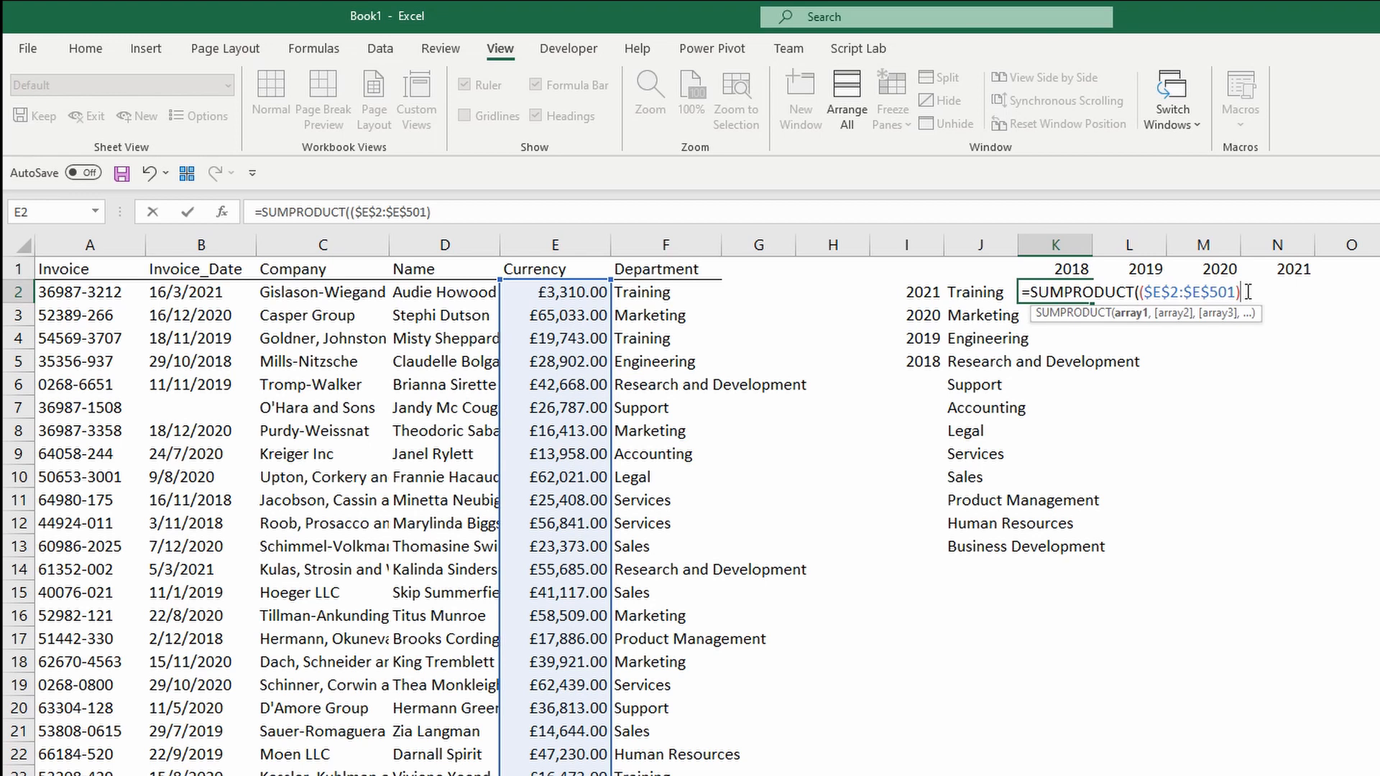
{"action": "type", "text": "*"}
{"action": "type", "text": "N"}
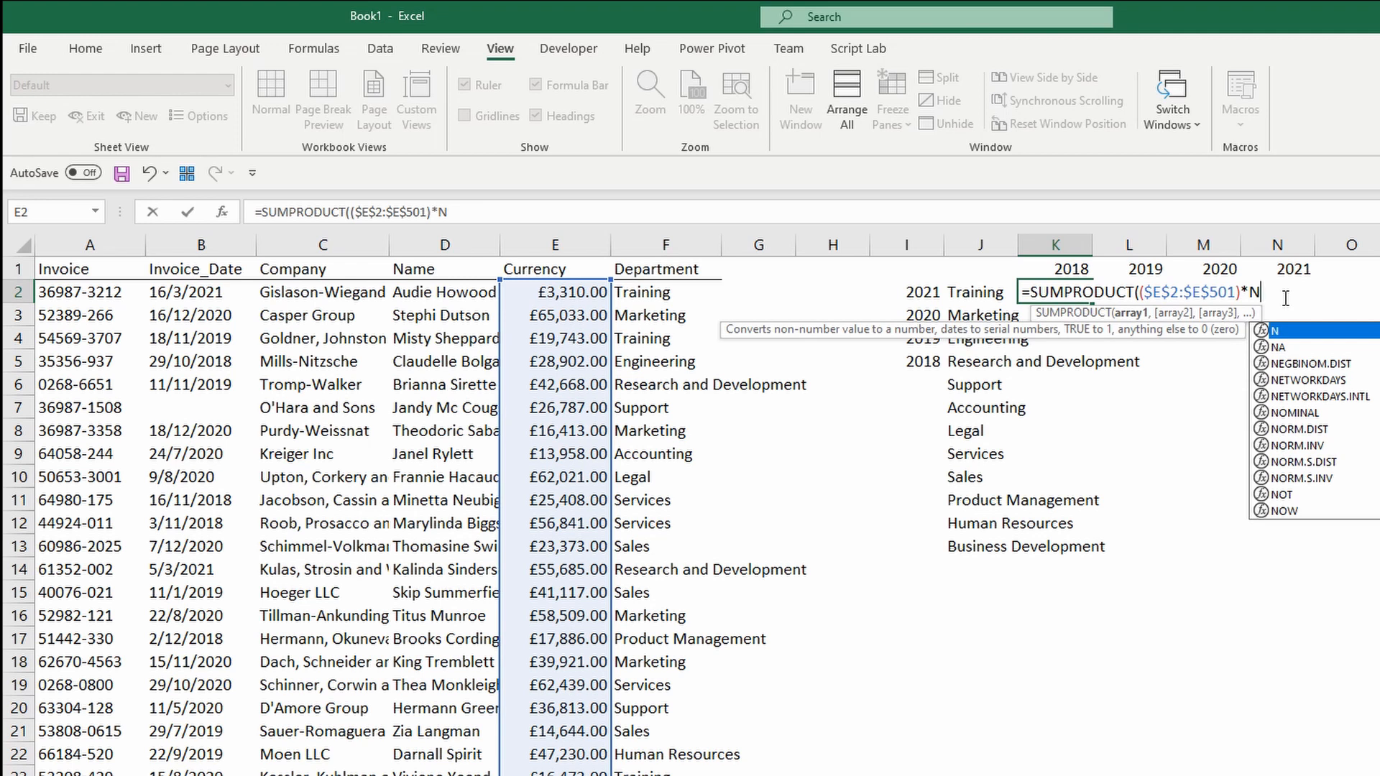
{"action": "type", "text": "(YEAR("}
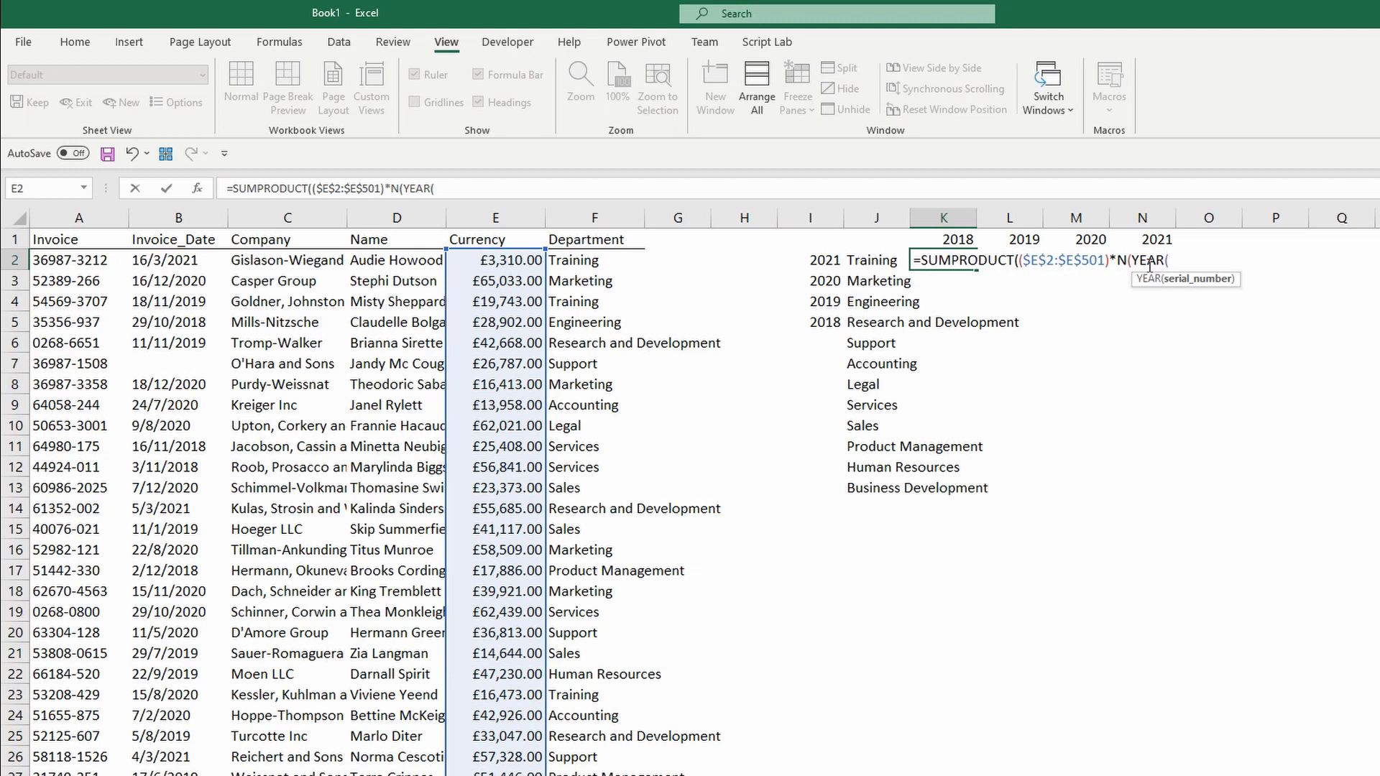
Complete the year test YEAR($B$2:$B$501)=K$1 and open another multiplied factor.
{"action": "key", "text": "Left"}
{"action": "key", "text": "Left"}
{"action": "key", "text": "Left"}
{"action": "key", "text": "Left"}
{"action": "key", "text": "Left"}
{"action": "key", "text": "Left"}
{"action": "key", "text": "Left"}
{"action": "key", "text": "Left"}
{"action": "key", "text": "Left"}
{"action": "key", "text": "shift+Down"}
{"action": "key", "text": "shift+Down"}
{"action": "key", "text": "shift+Down"}
{"action": "key", "text": "shift+Down"}
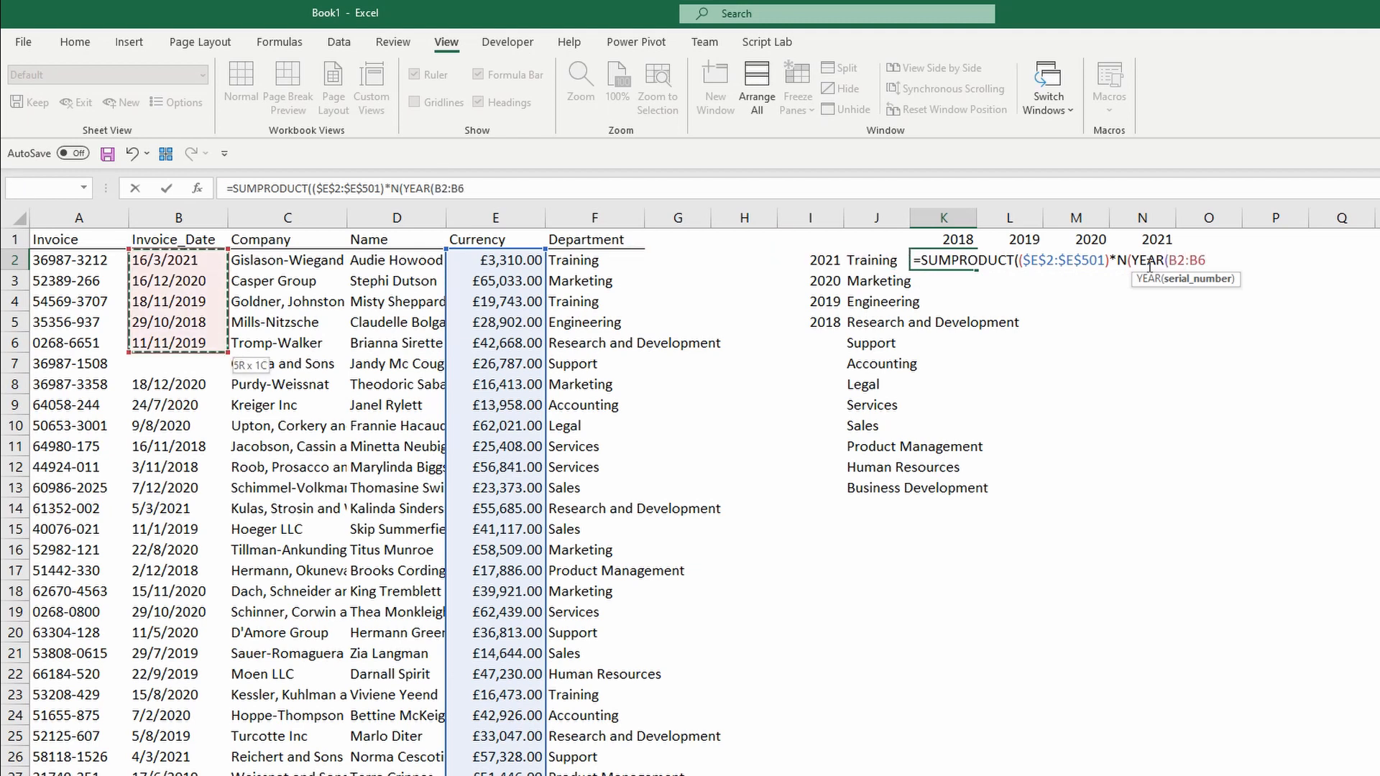
{"action": "key", "text": "ctrl+shift+Down"}
{"action": "key", "text": "F4"}
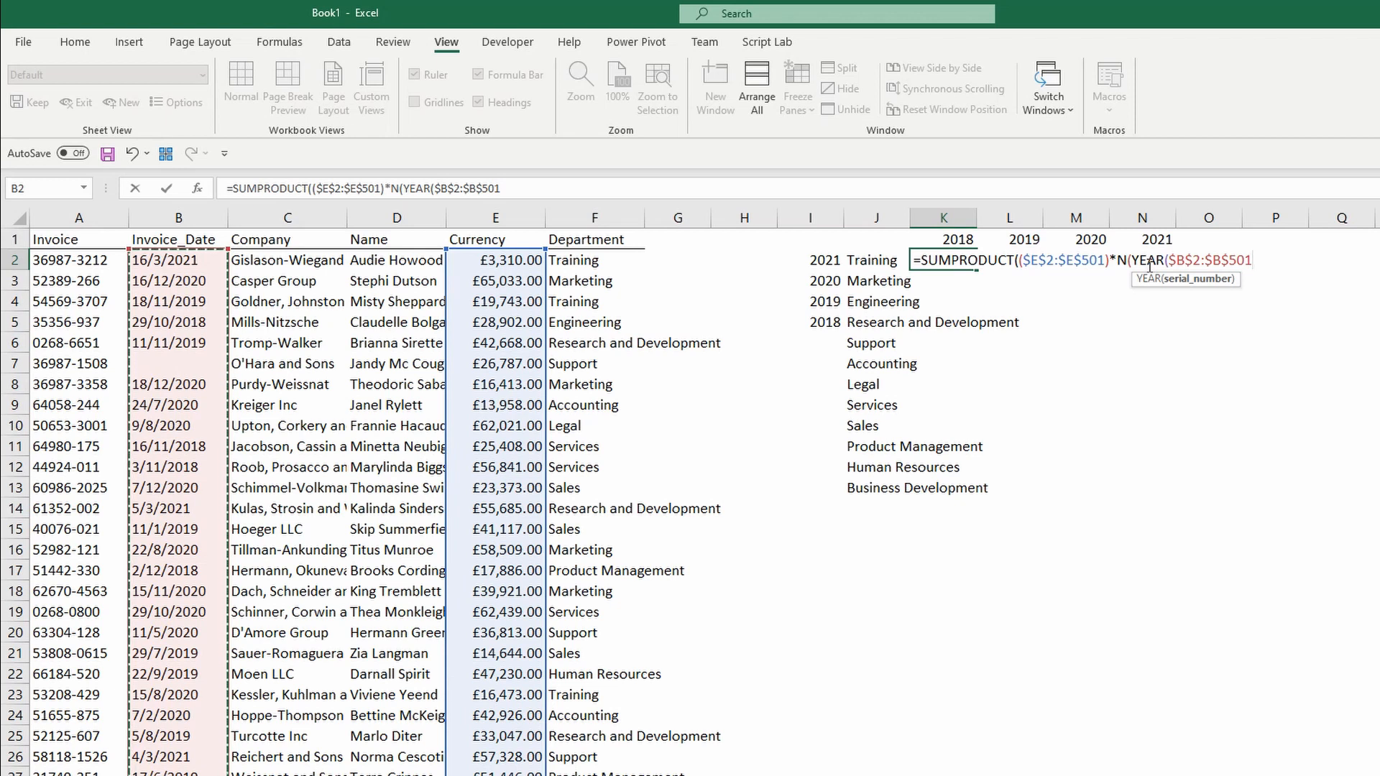
{"action": "type", "text": ")"}
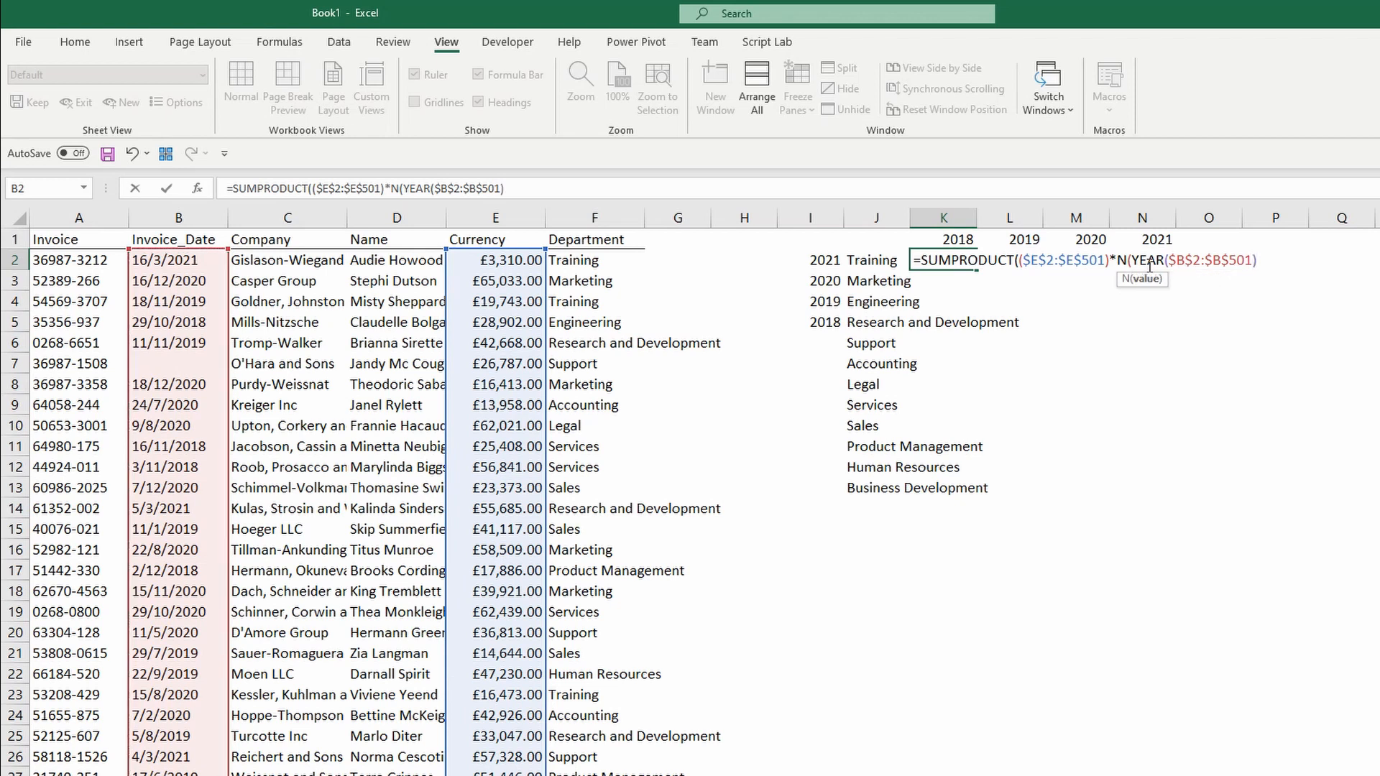
{"action": "type", "text": "="}
{"action": "key", "text": "Up"}
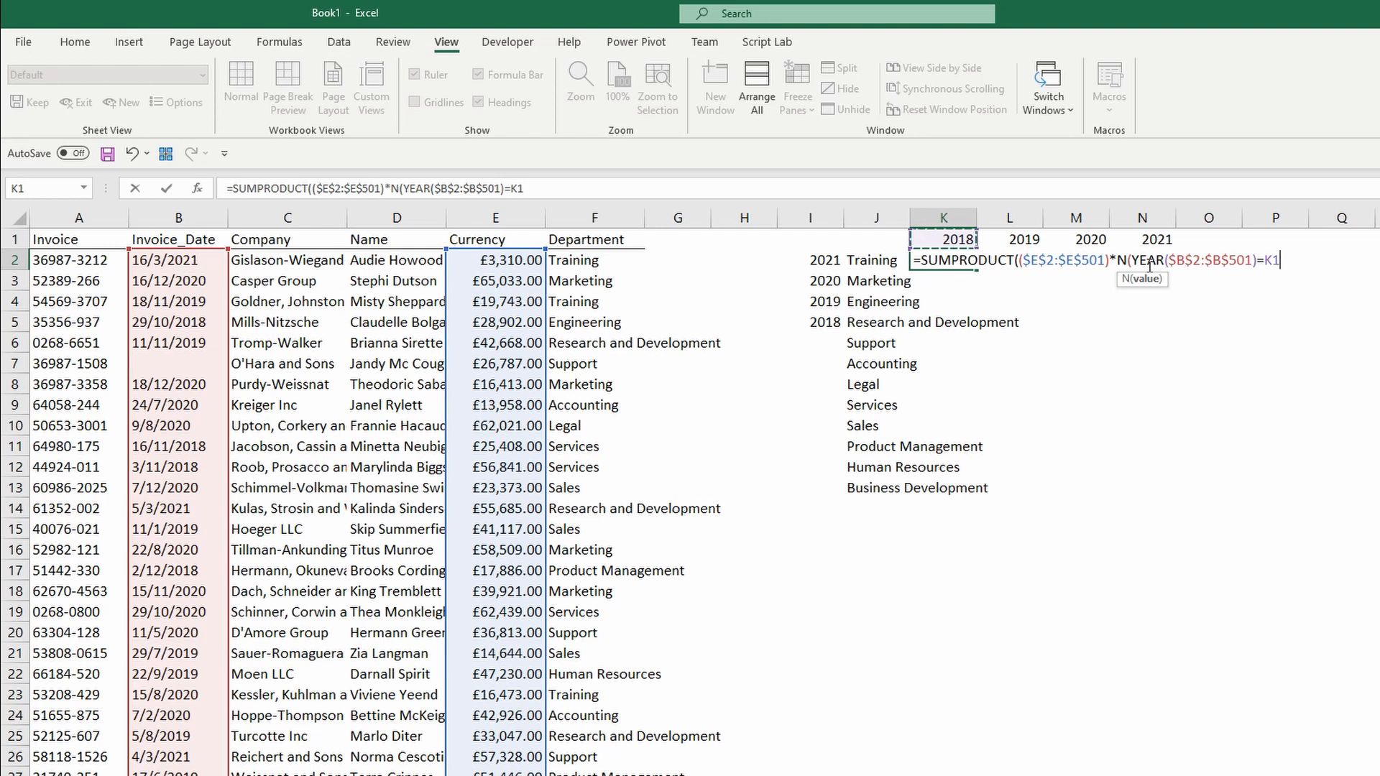
{"action": "key", "text": "F4"}
{"action": "key", "text": "F4"}
{"action": "type", "text": ")*"}
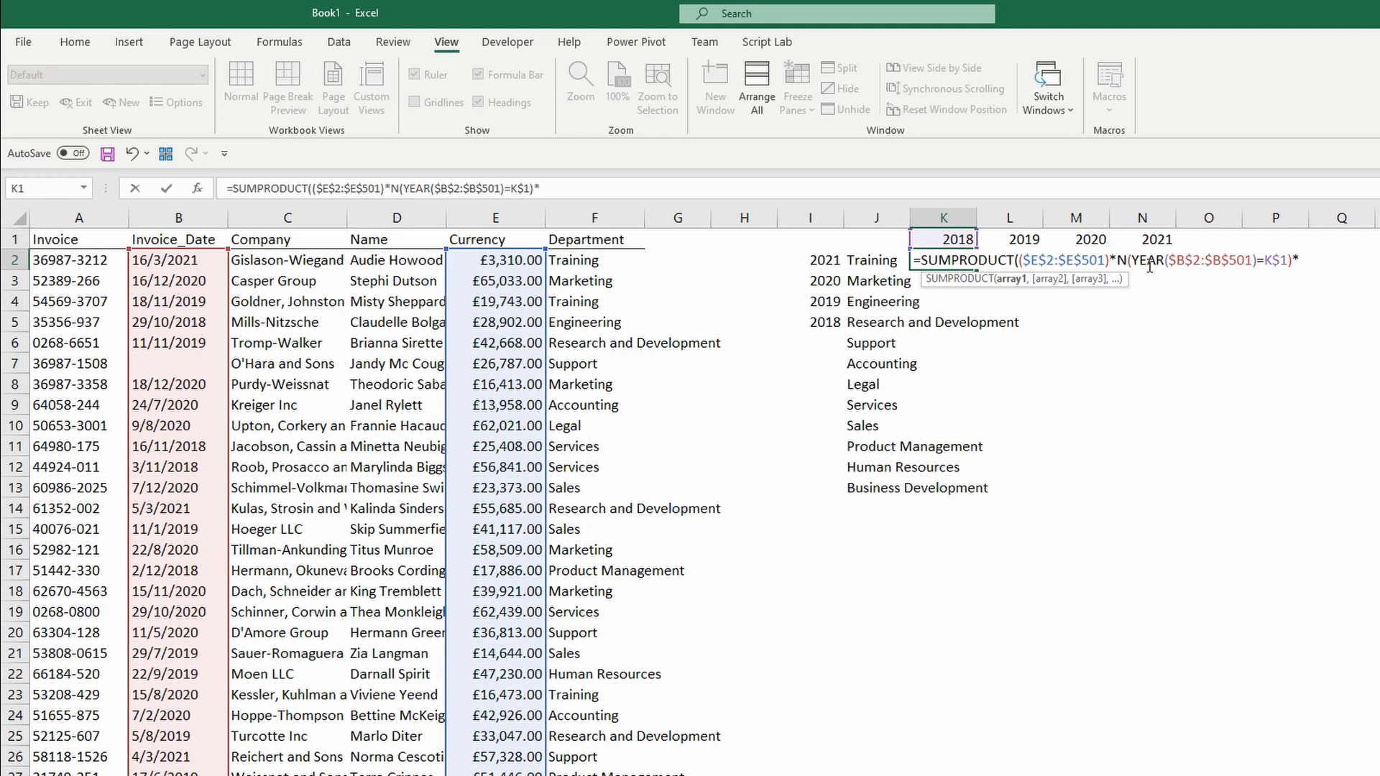
{"action": "type", "text": "("}
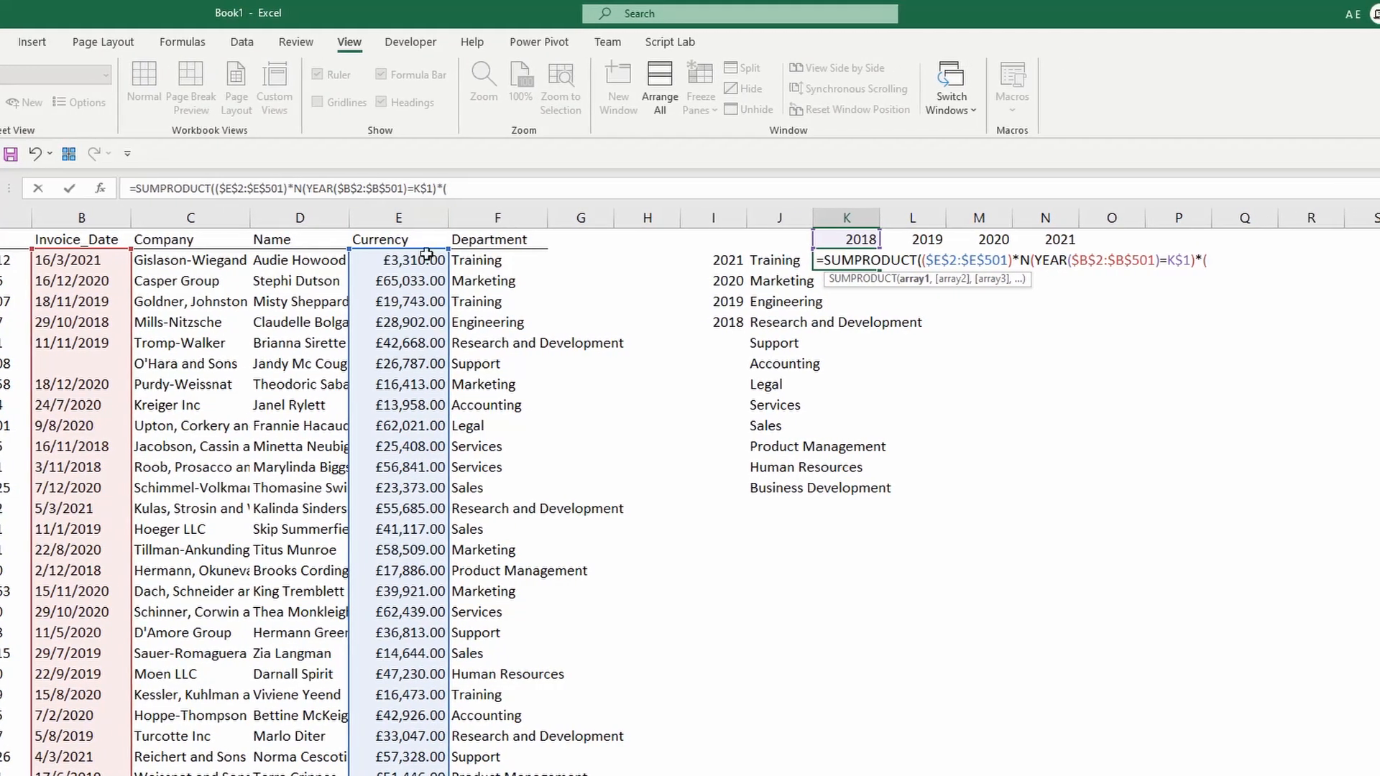
Add the test $F$2:$F$501=$J2 and commit K2, returning 181658 for Training in 2018.
{"action": "left_click", "coordinate": [451, 257]}
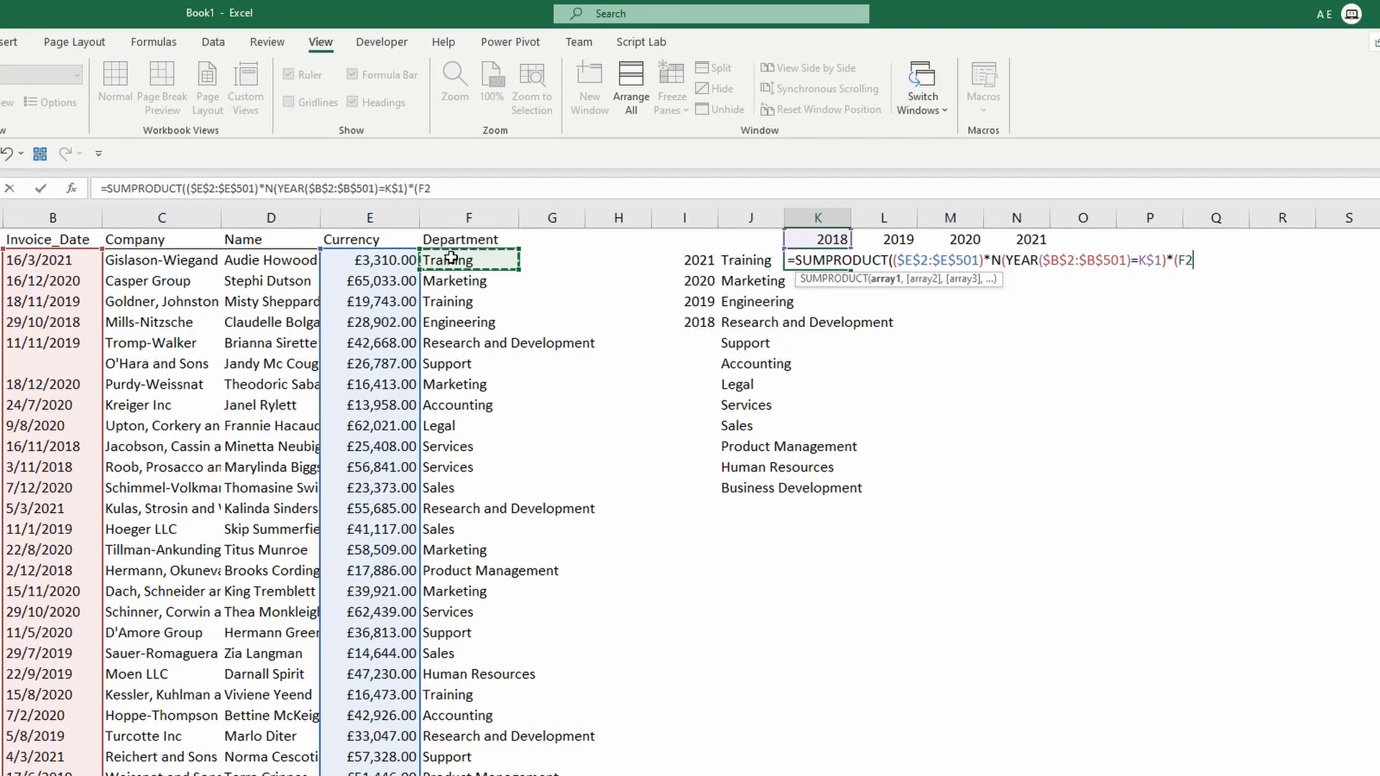
{"action": "key", "text": "ctrl+shift+Down"}
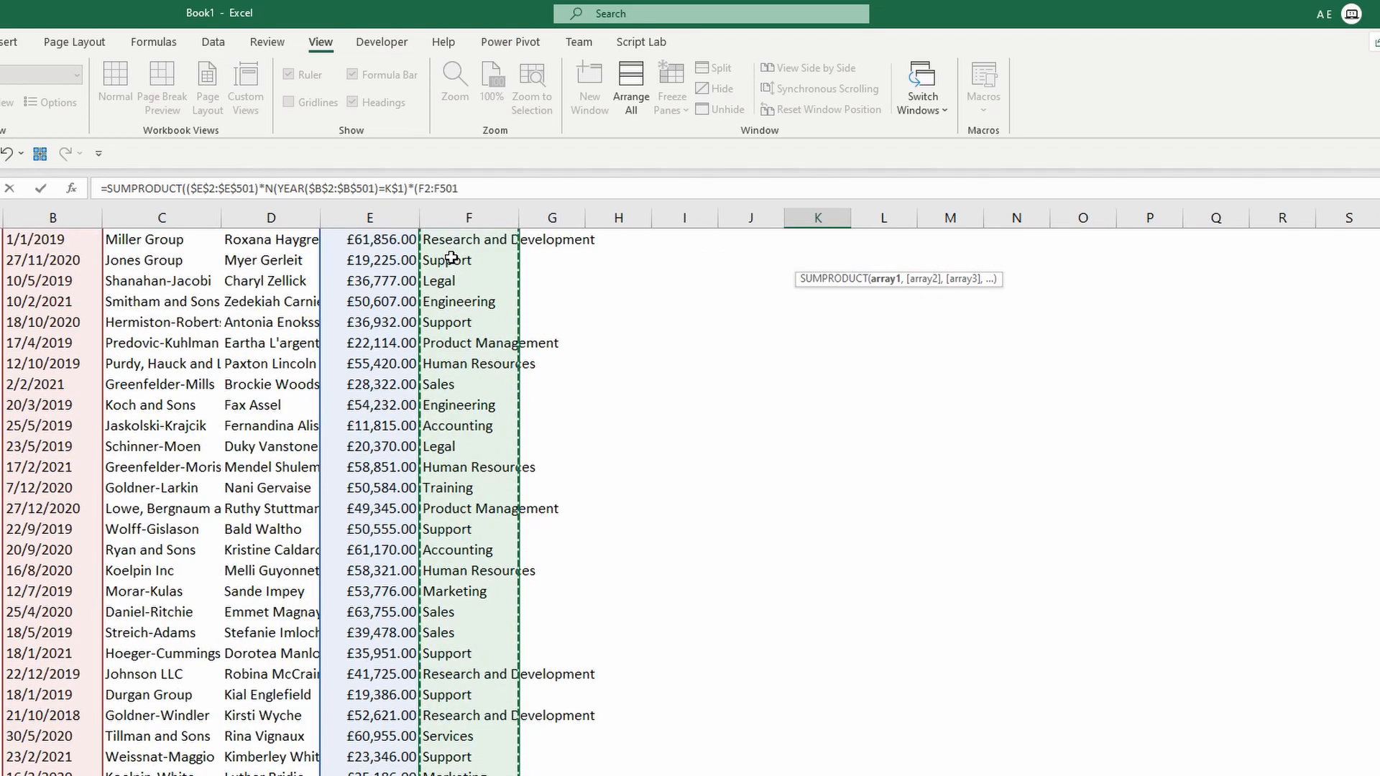
{"action": "key", "text": "F4"}
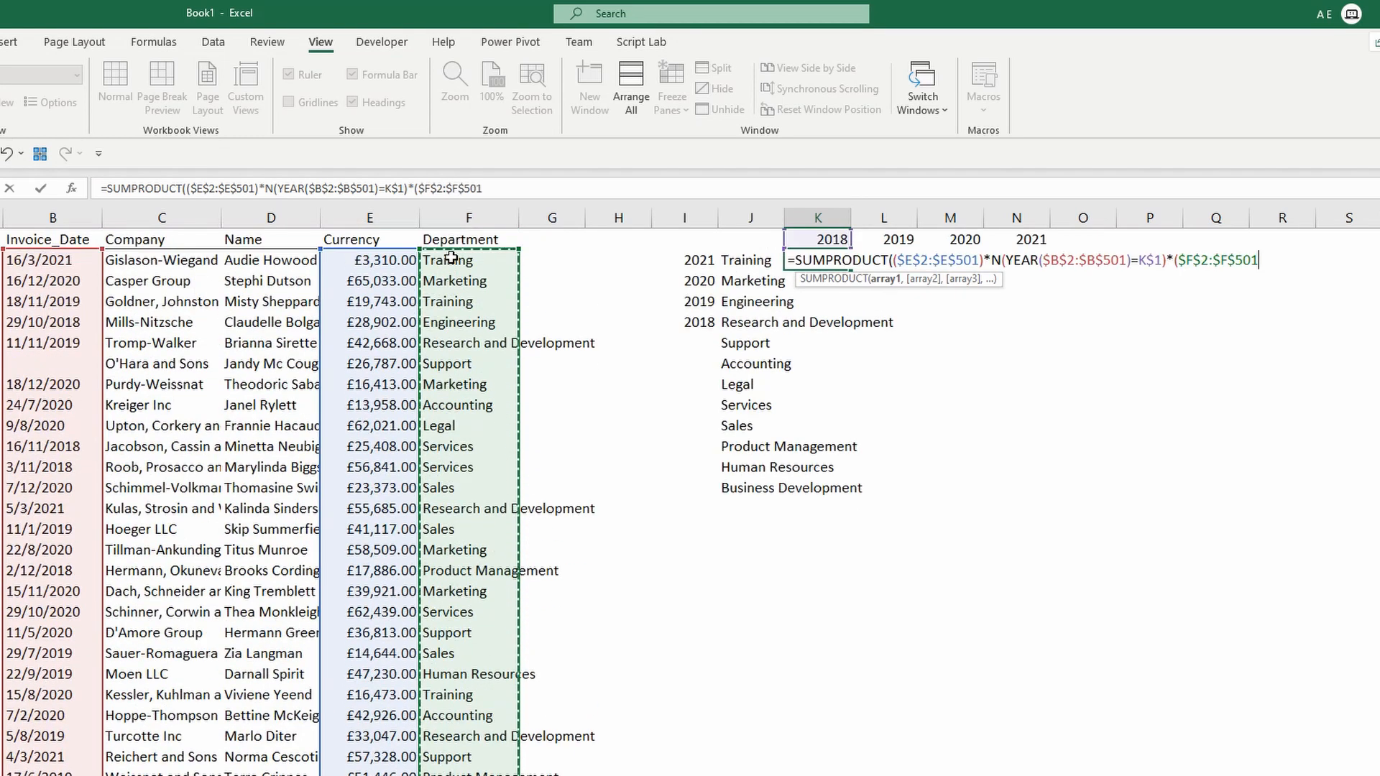
{"action": "type", "text": "="}
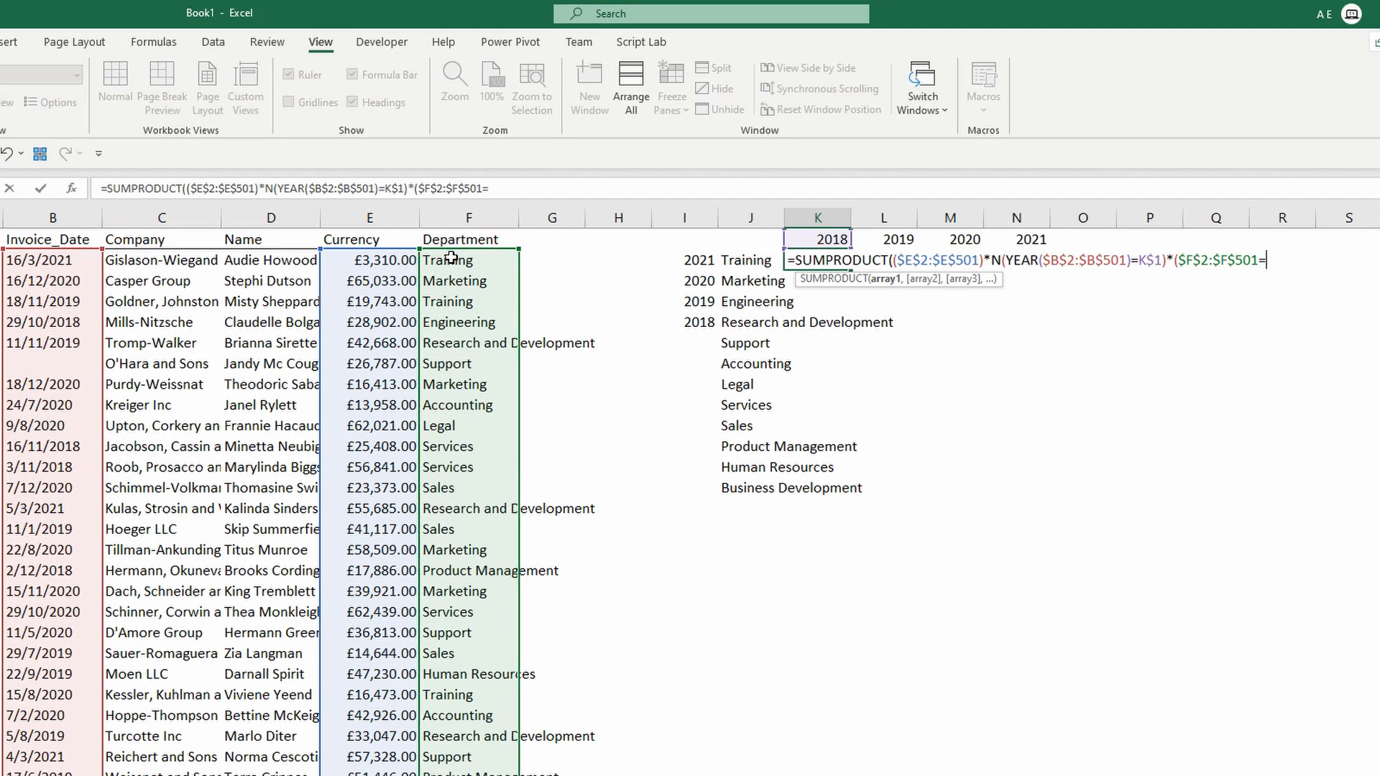
{"action": "left_click", "coordinate": [763, 261]}
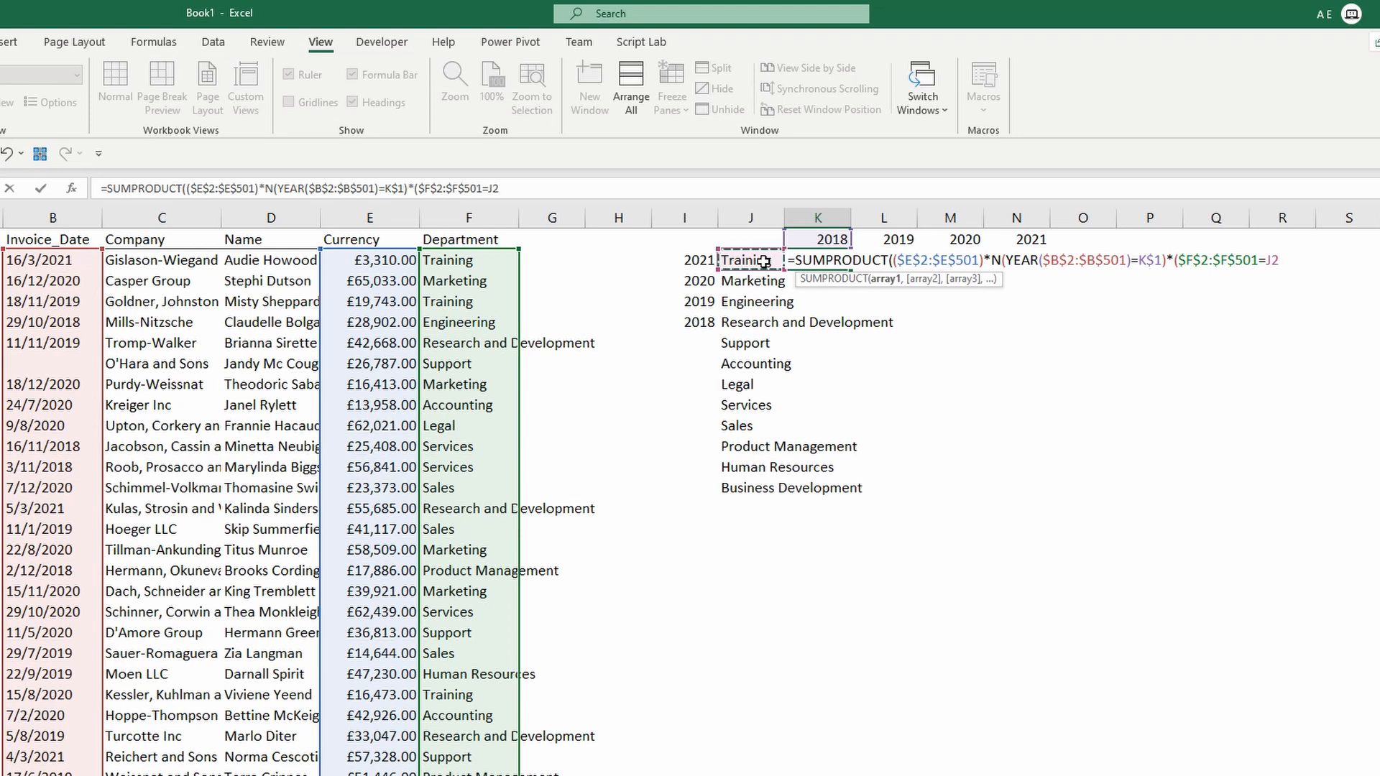
{"action": "key", "text": "F4"}
{"action": "key", "text": "F4"}
{"action": "key", "text": "F4"}
{"action": "type", "text": "))"}
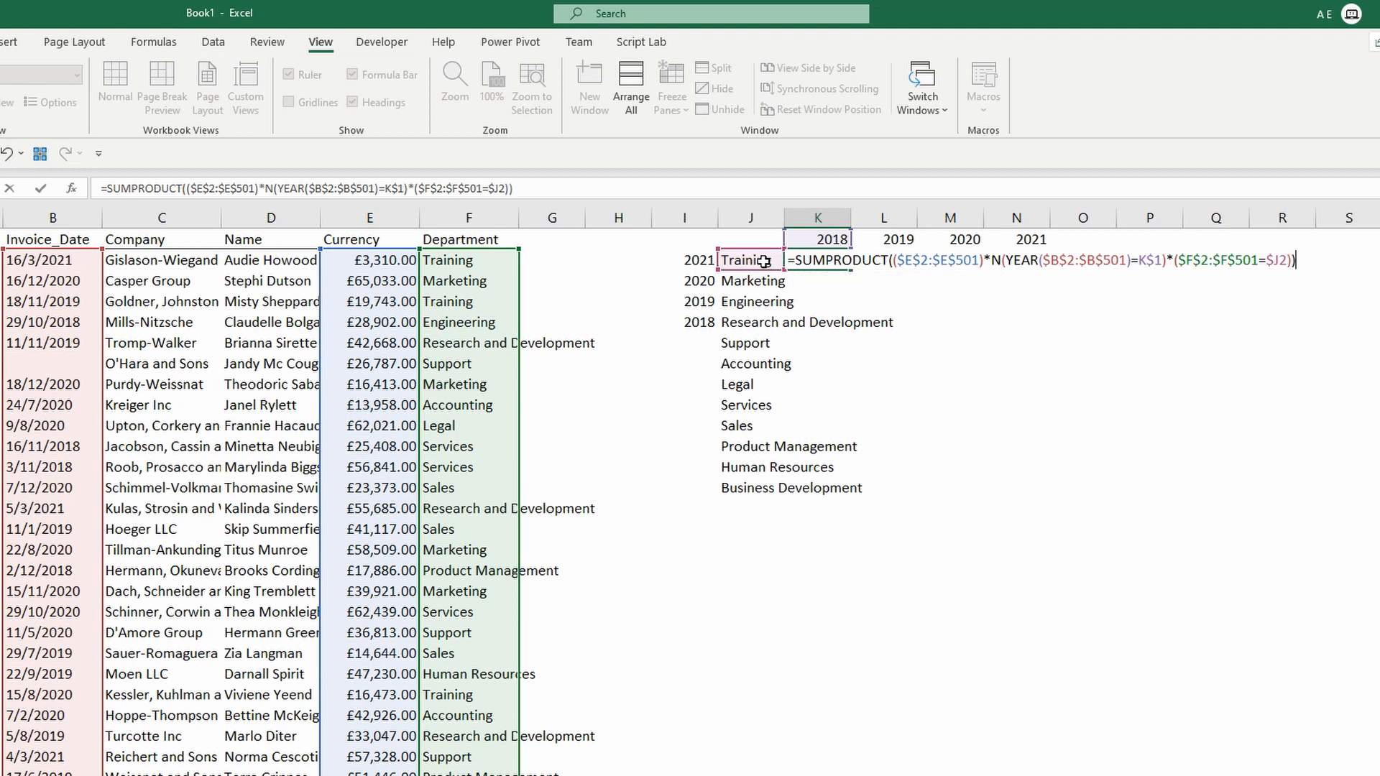
{"action": "key", "text": "ctrl+Return"}
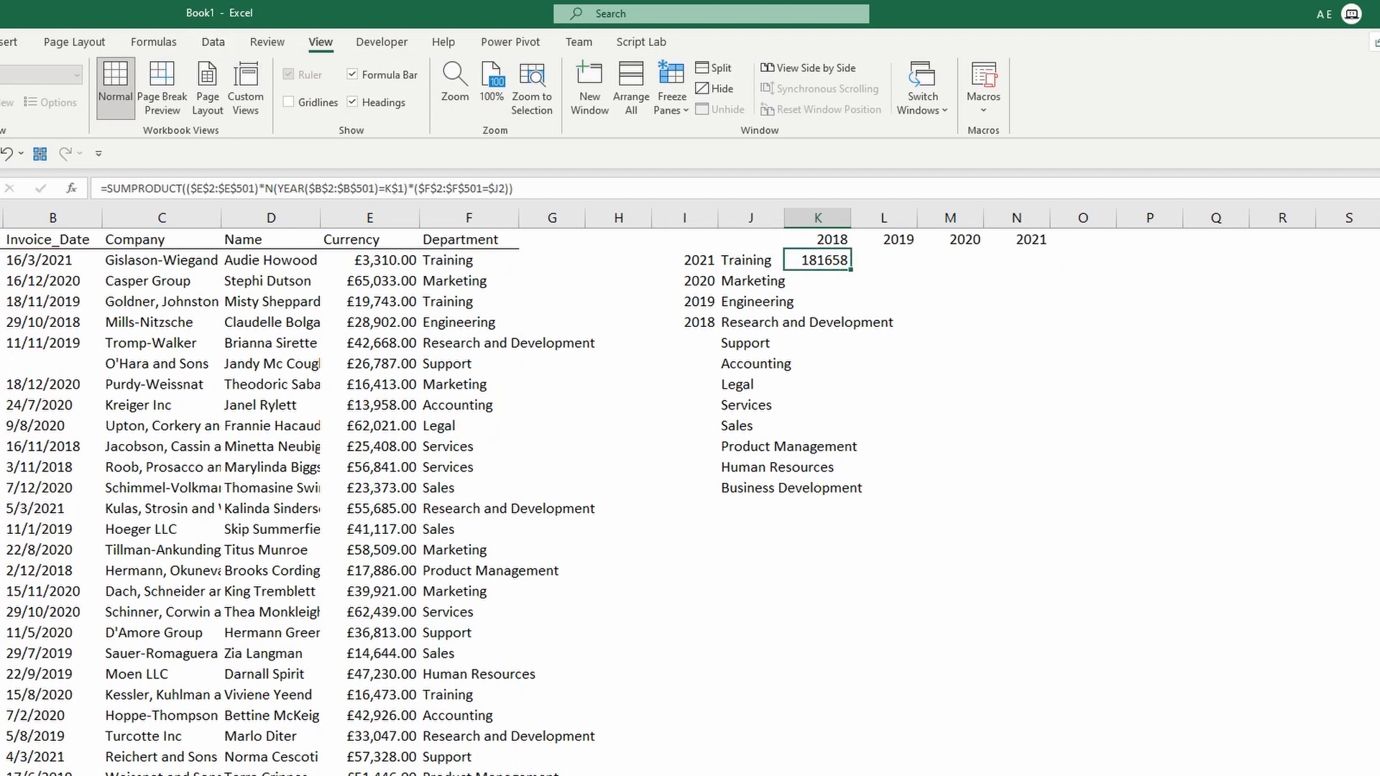
{"action": "left_click", "coordinate": [0, 42]}
Format K2 in £ accounting format and turn on filters for the invoice table.
{"action": "left_click", "coordinate": [475, 102]}
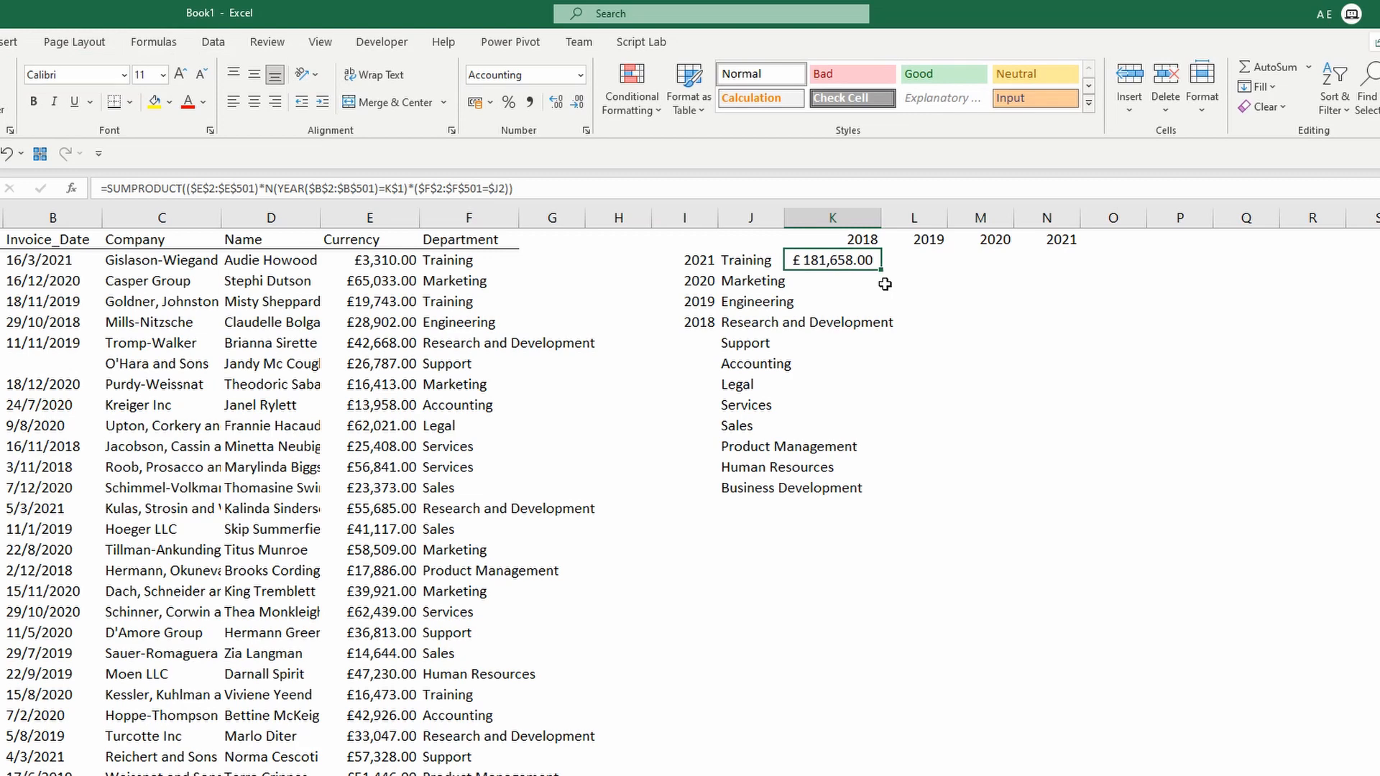
{"action": "left_click", "coordinate": [314, 242]}
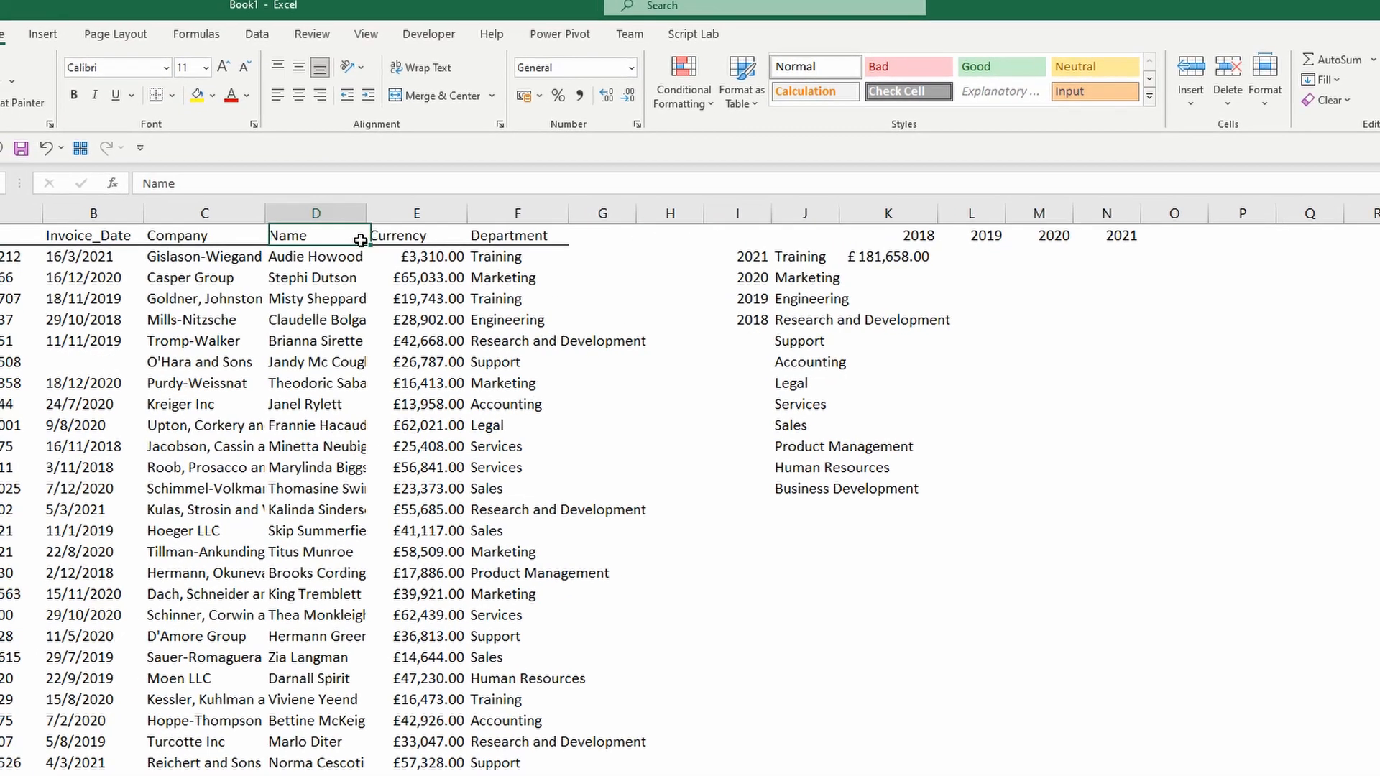
{"action": "key", "text": "ctrl+Left"}
{"action": "key", "text": "ctrl+shift+Right"}
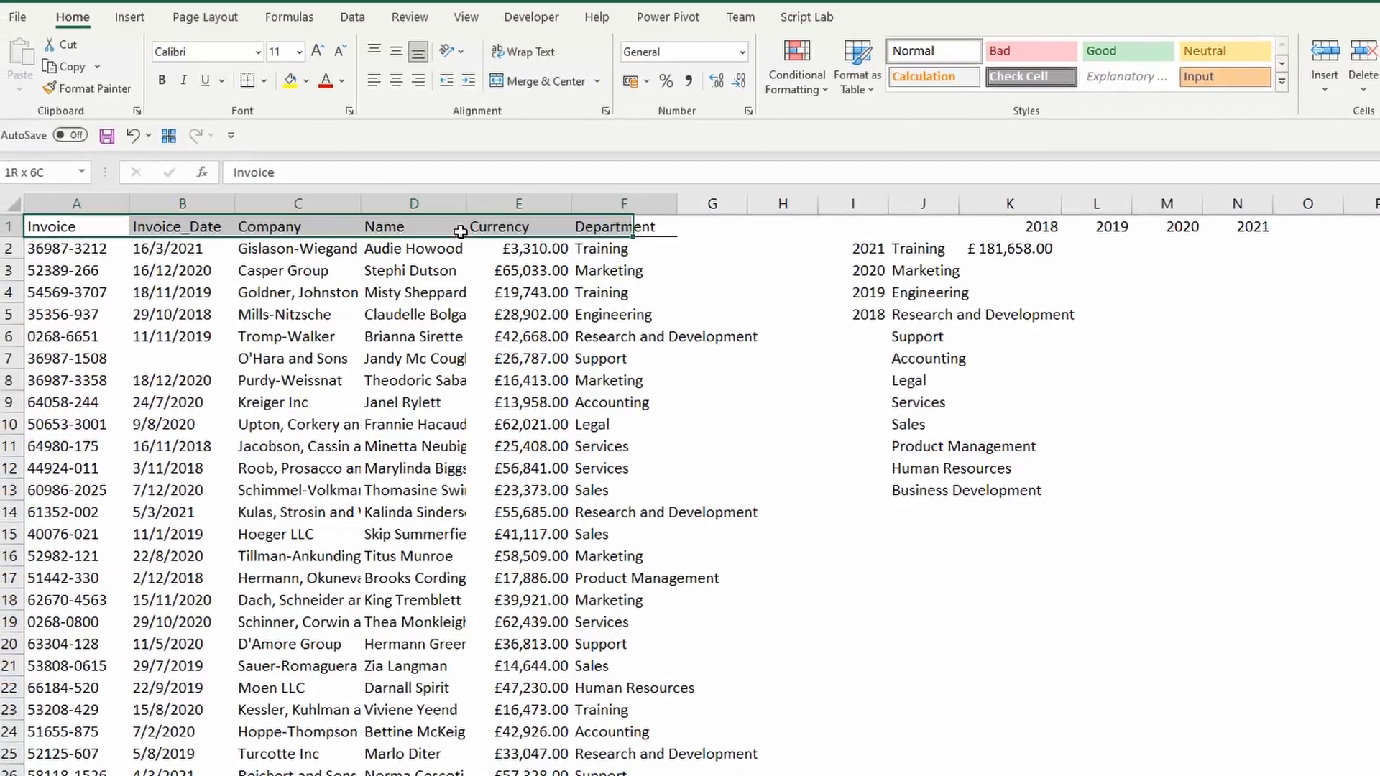
{"action": "key", "text": "ctrl+shift+Down"}
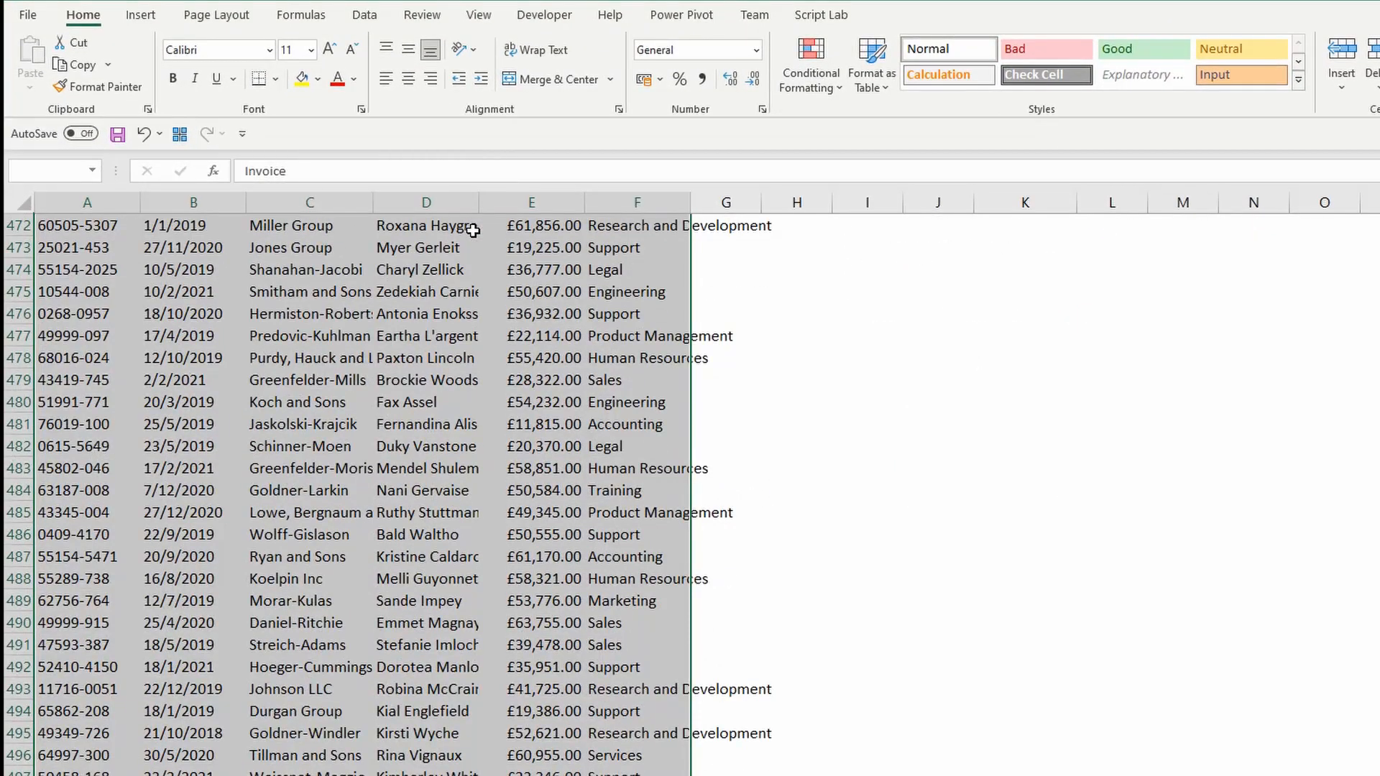
{"action": "key", "text": "ctrl+shift+l"}
{"action": "key", "text": "Right"}
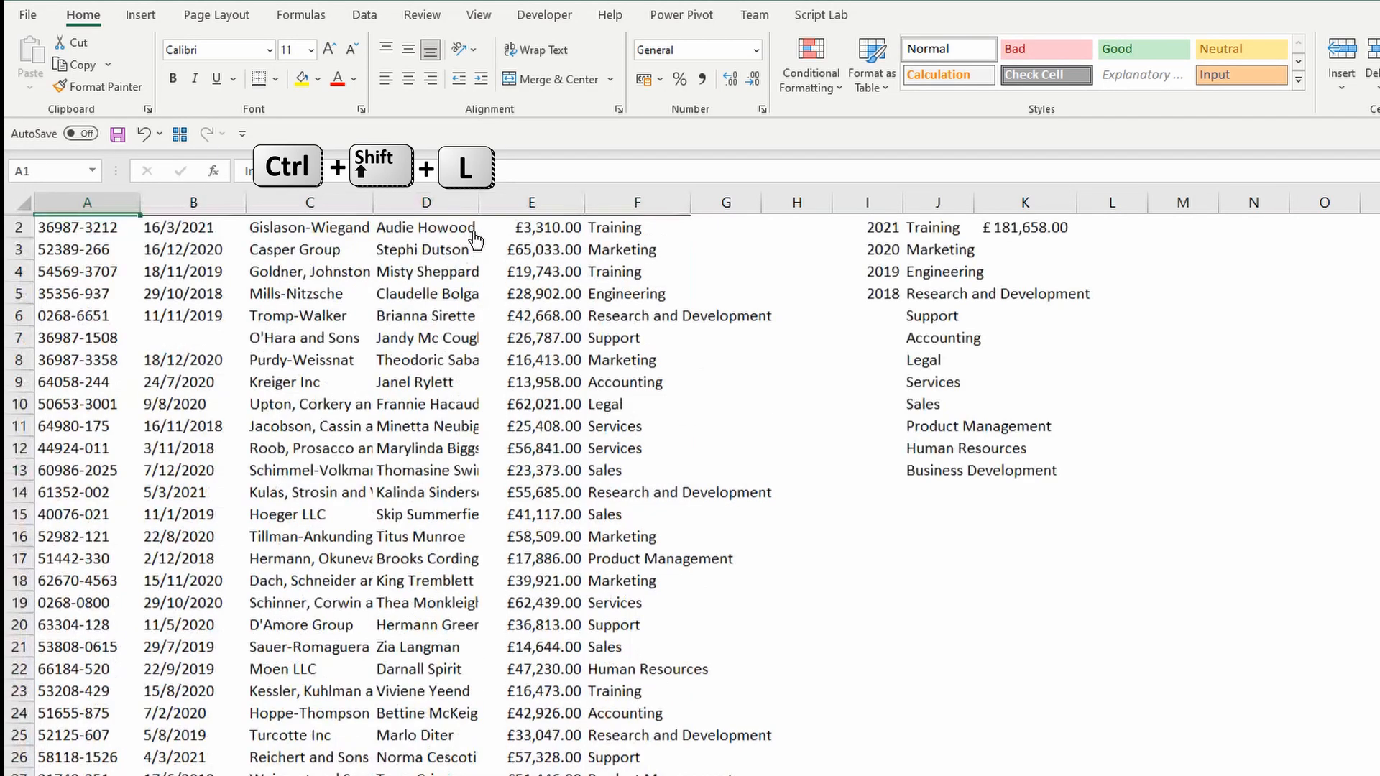
Filter Invoice_Date to the year 2018.
{"action": "key", "text": "alt+Down"}
{"action": "key", "text": "Down"}
{"action": "key", "text": "Down"}
{"action": "key", "text": "Down"}
{"action": "key", "text": "Down"}
{"action": "key", "text": "Down"}
{"action": "key", "text": "Down"}
{"action": "key", "text": "Down"}
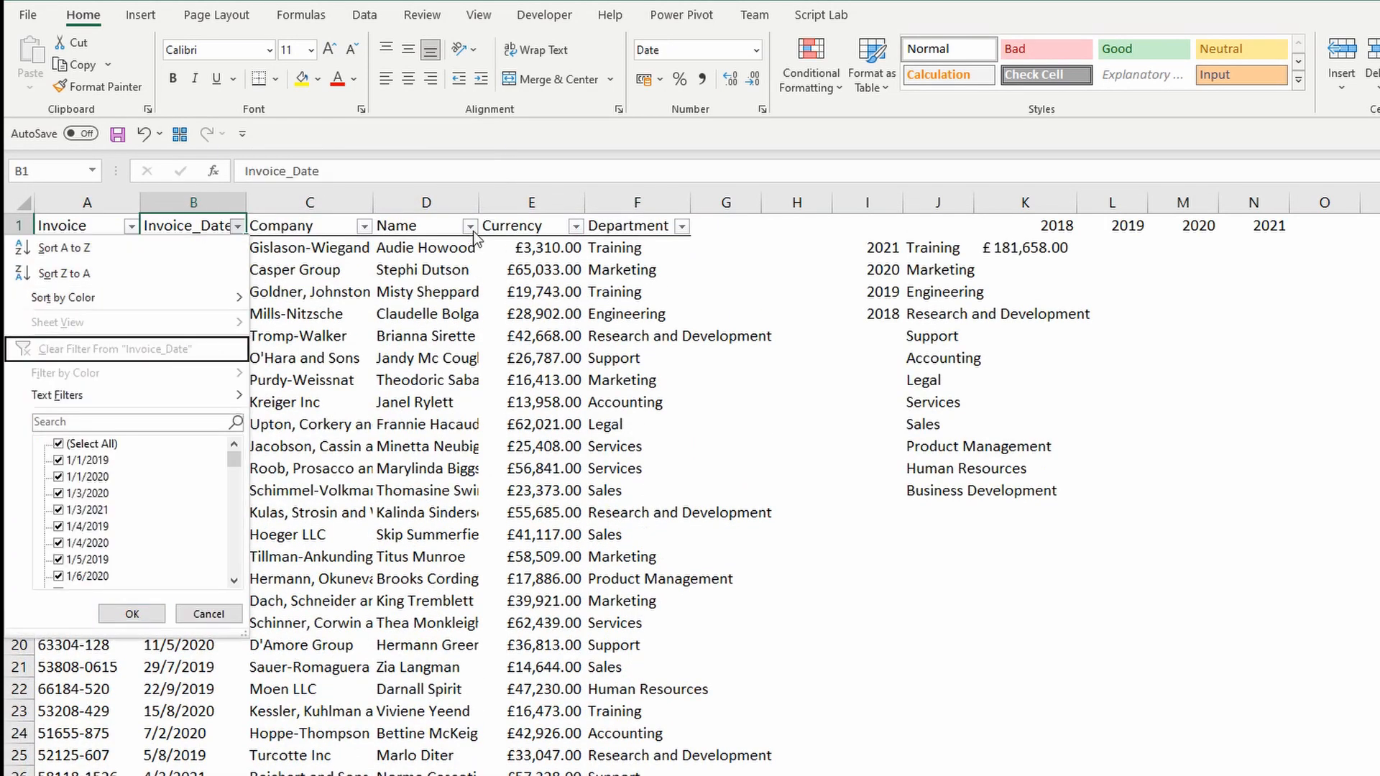
{"action": "type", "text": "2018"}
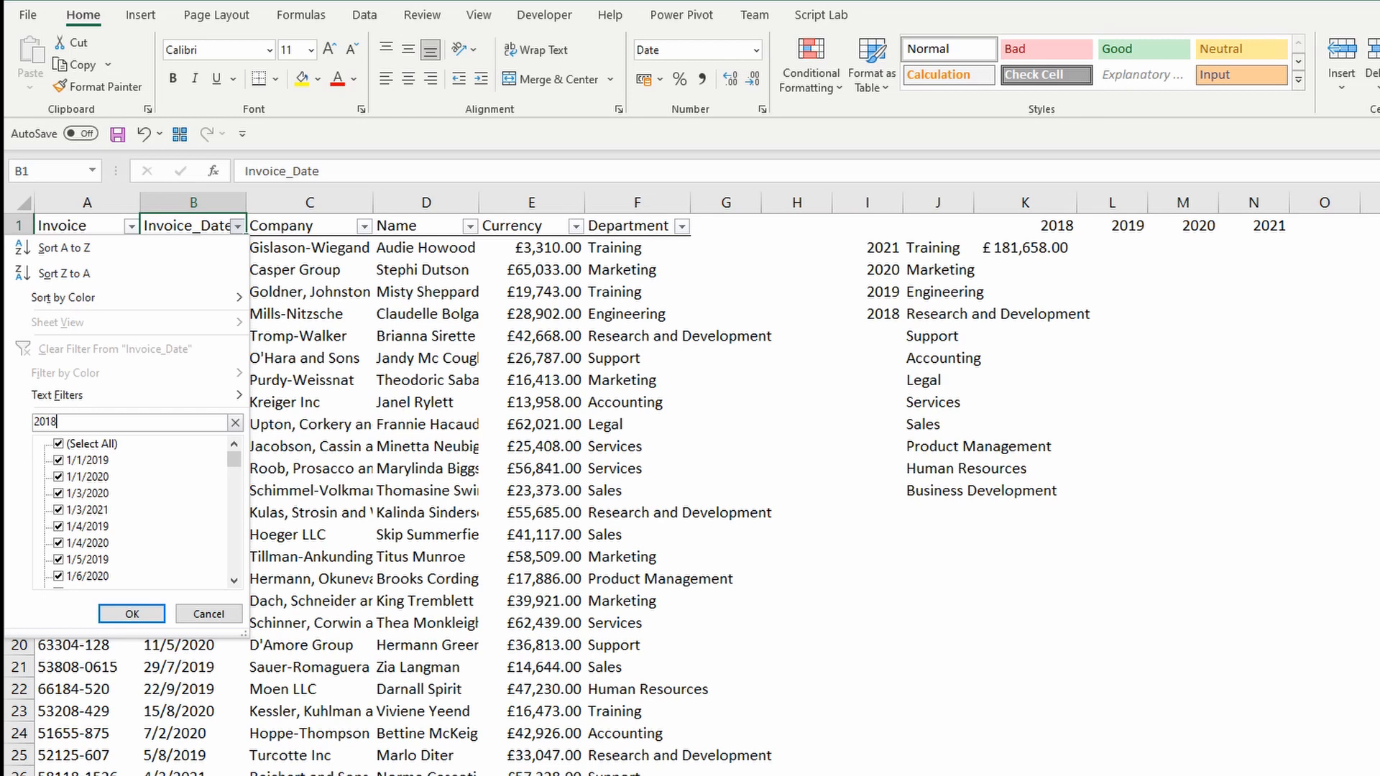
{"action": "key", "text": "Return"}
Filter Department to Training only and select the four amounts to confirm £181,658.00.
{"action": "key", "text": "Right"}
{"action": "key", "text": "Right"}
{"action": "key", "text": "Right"}
{"action": "key", "text": "Right"}
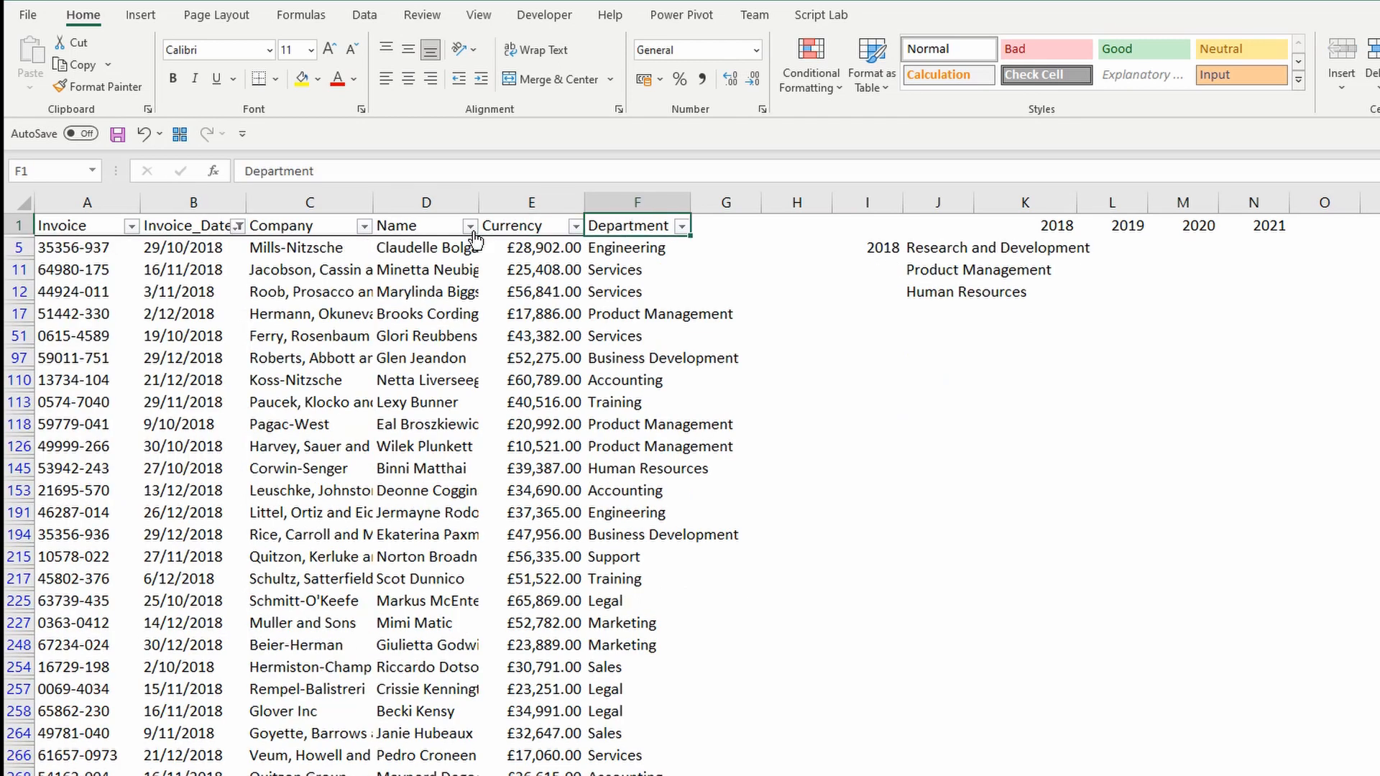
{"action": "left_click", "coordinate": [1025, 247]}
{"action": "left_click", "coordinate": [681, 226]}
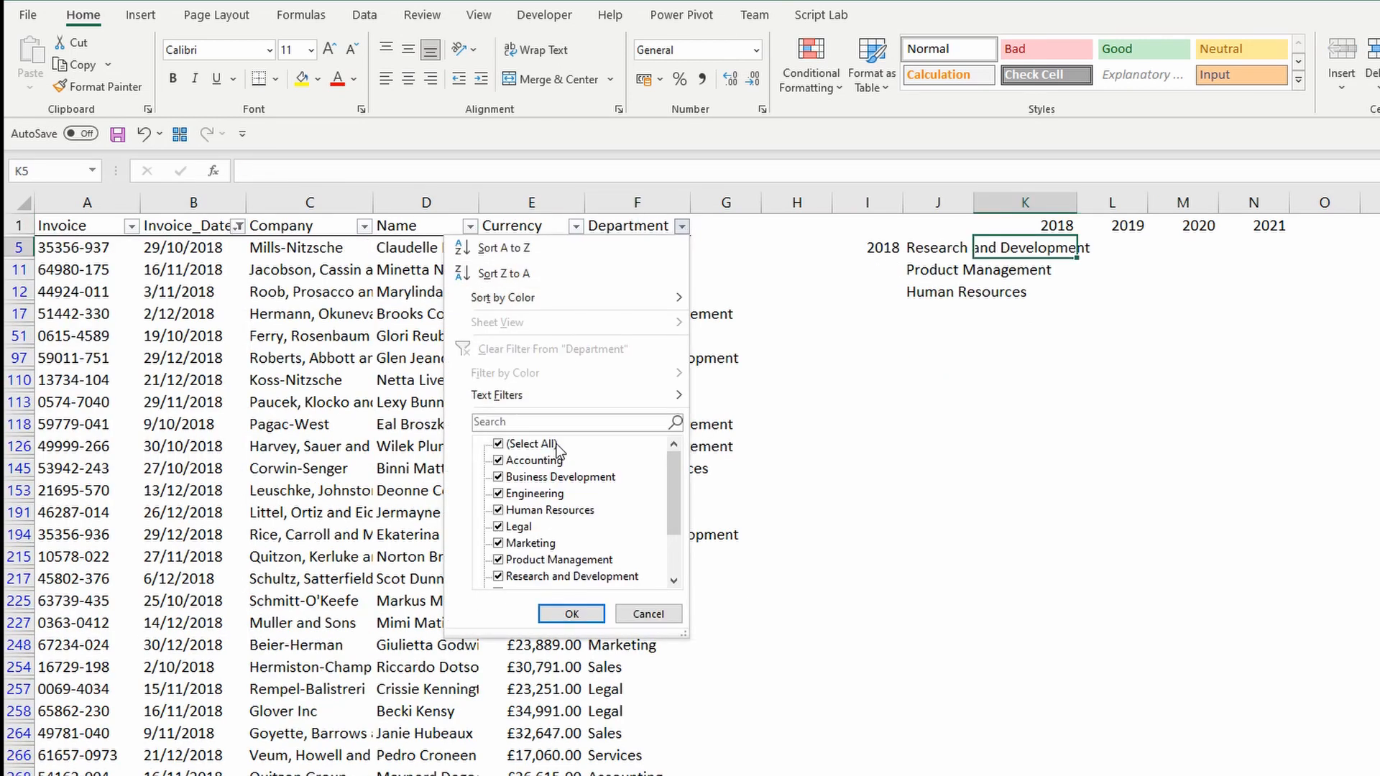
{"action": "left_click", "coordinate": [499, 444]}
{"action": "scroll", "coordinate": [568, 517], "scroll_direction": "down", "scroll_amount": 2}
{"action": "left_click", "coordinate": [531, 576]}
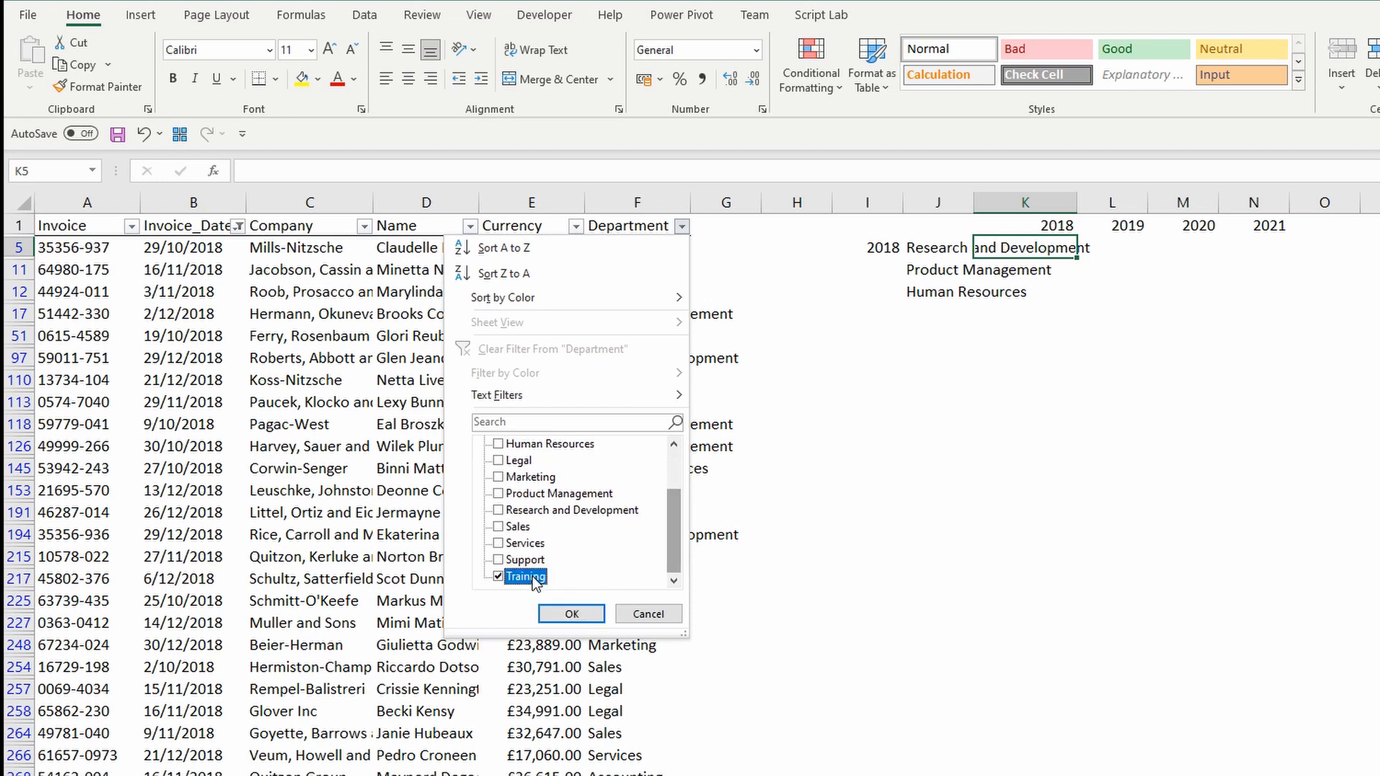
{"action": "left_click", "coordinate": [570, 614]}
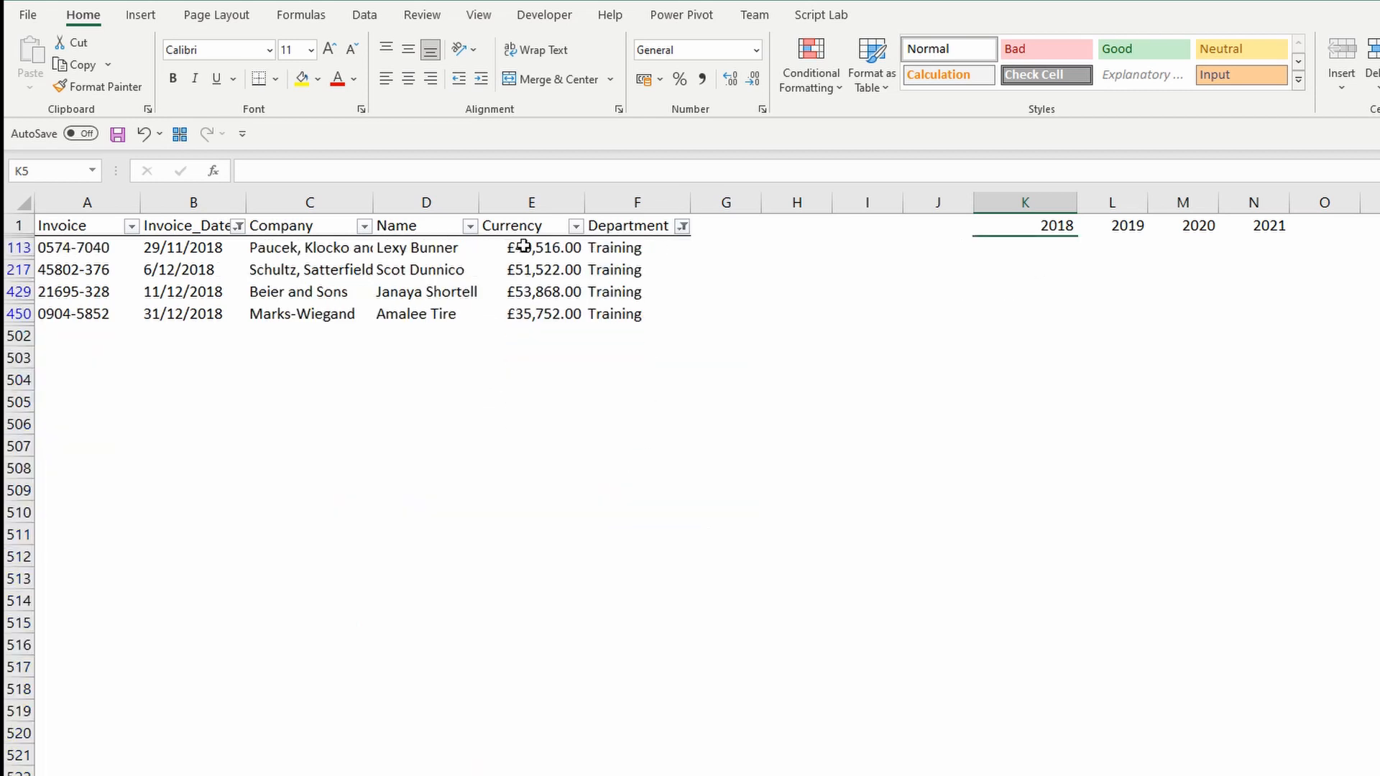
{"action": "left_click_drag", "start_coordinate": [524, 249], "coordinate": [514, 314]}
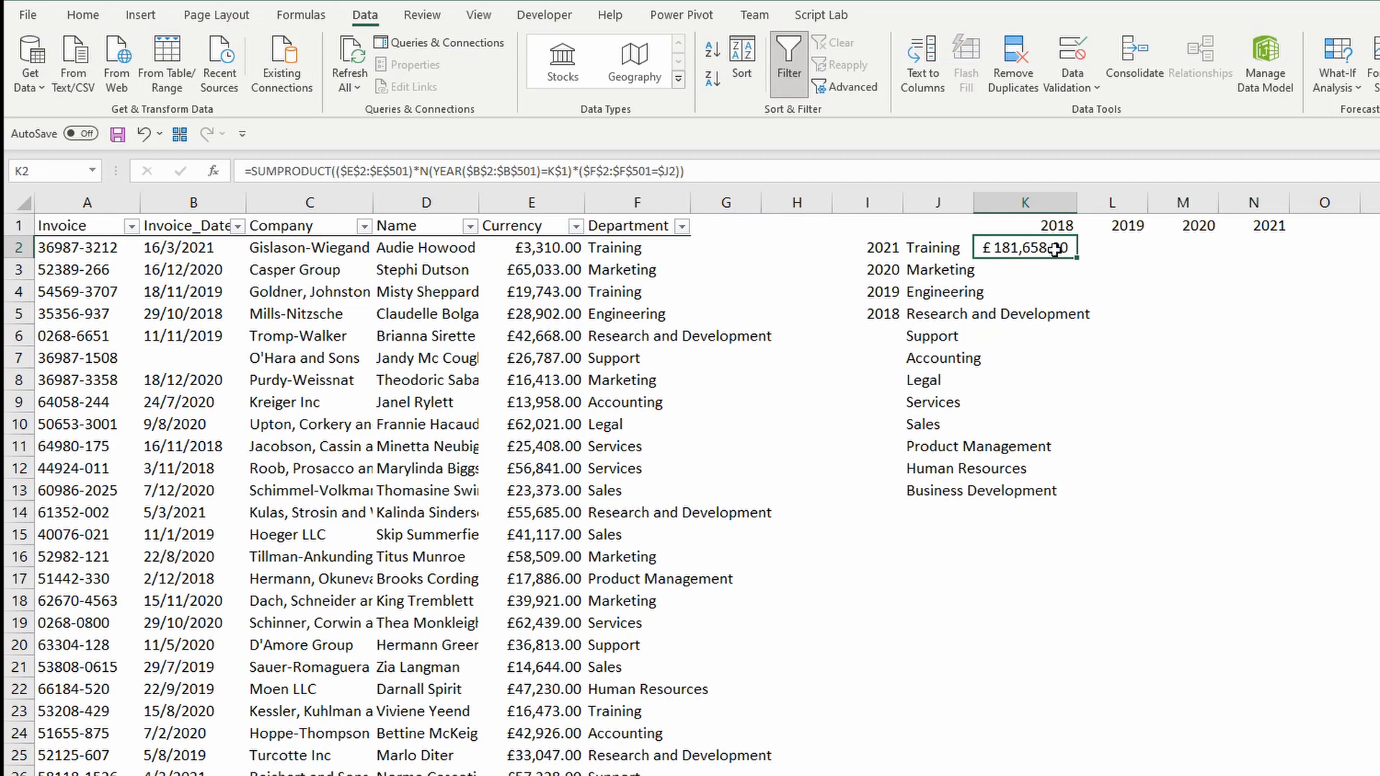
Copy the K2 formula across K2:N13 for every department and year.
{"action": "key", "text": "ctrl+c"}
{"action": "key", "text": "shift+Right"}
{"action": "key", "text": "shift+Right"}
{"action": "key", "text": "shift+Right"}
{"action": "key", "text": "shift+Down"}
{"action": "key", "text": "shift+Down"}
{"action": "key", "text": "shift+Down"}
{"action": "key", "text": "shift+Down"}
{"action": "key", "text": "shift+Down"}
{"action": "key", "text": "shift+Down"}
{"action": "key", "text": "shift+Down"}
{"action": "key", "text": "shift+Down"}
{"action": "key", "text": "shift+Down"}
{"action": "key", "text": "shift+Down"}
{"action": "key", "text": "shift+Down"}
{"action": "key", "text": "shift+Down"}
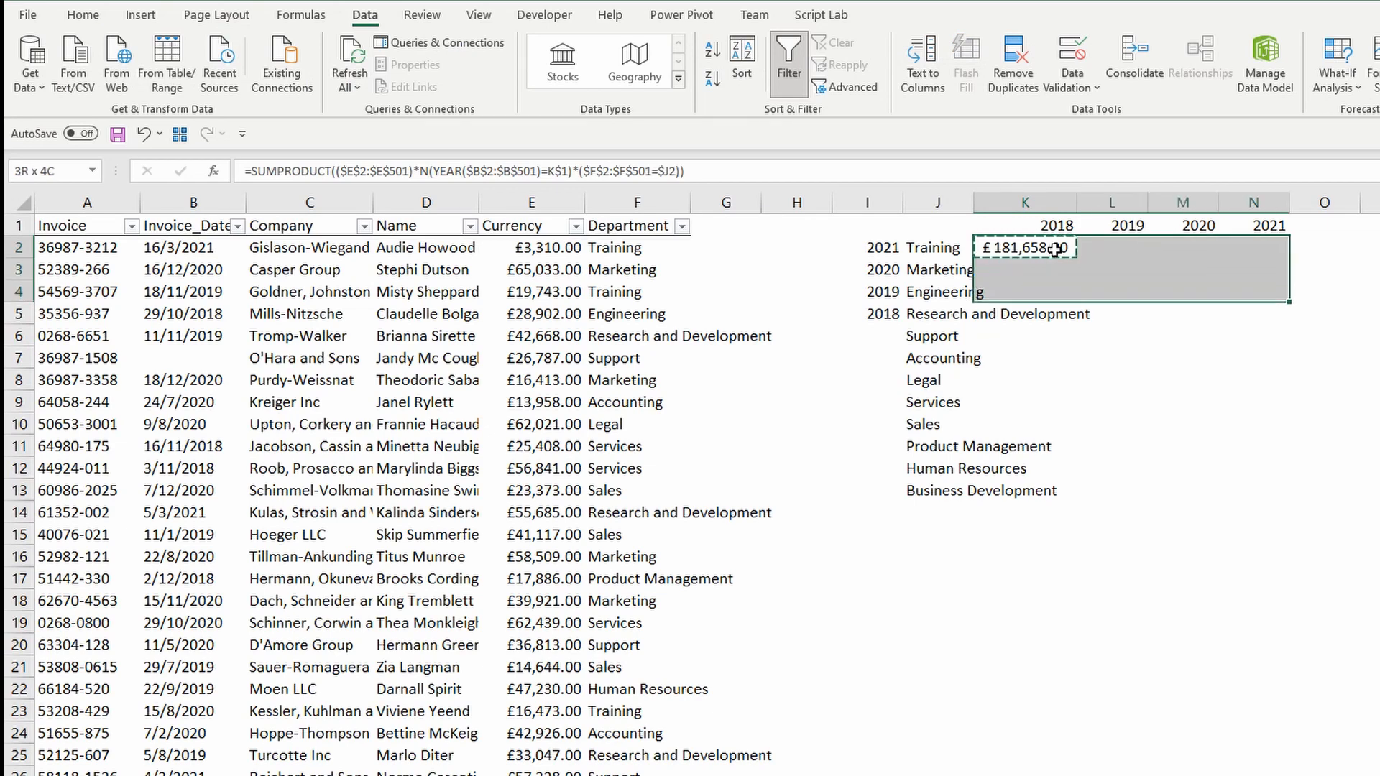
{"action": "key", "text": "shift+Up"}
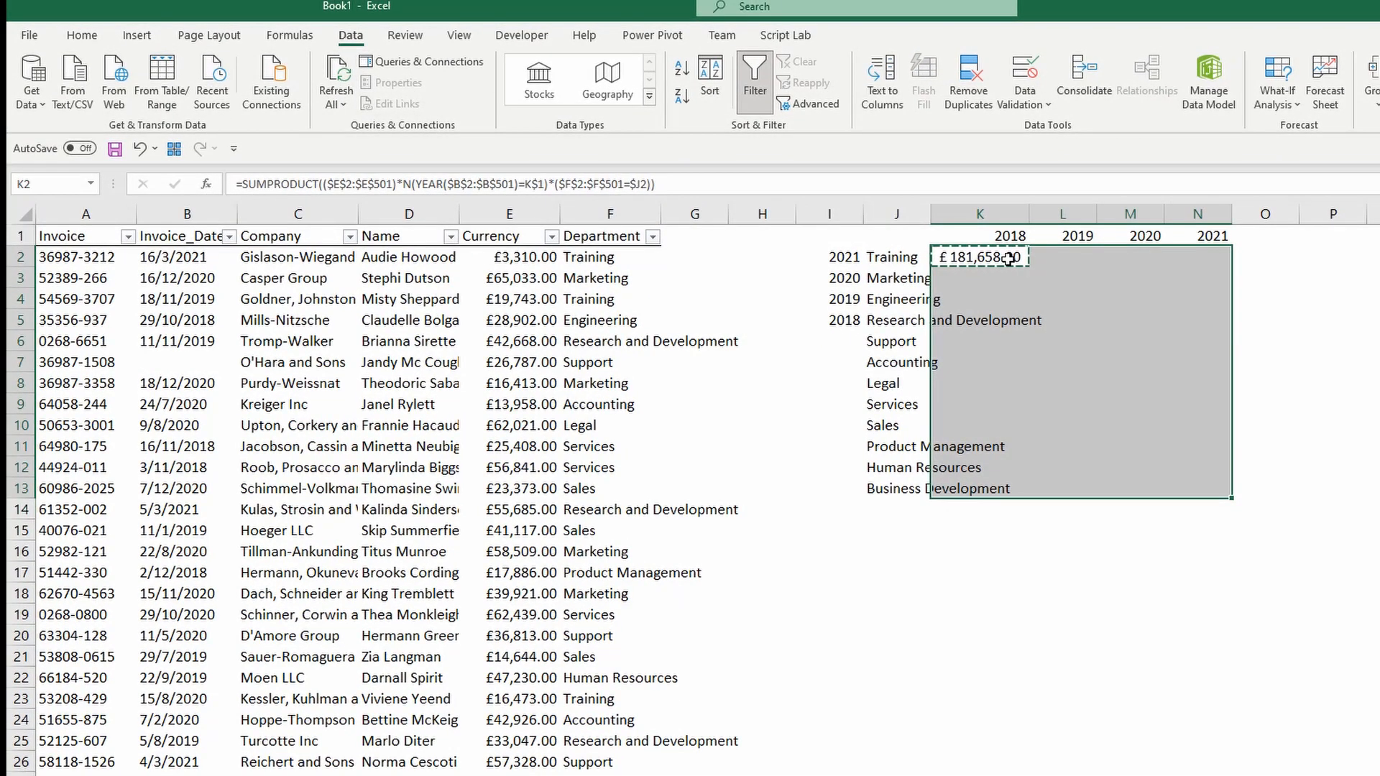
{"action": "key", "text": "ctrl+v"}
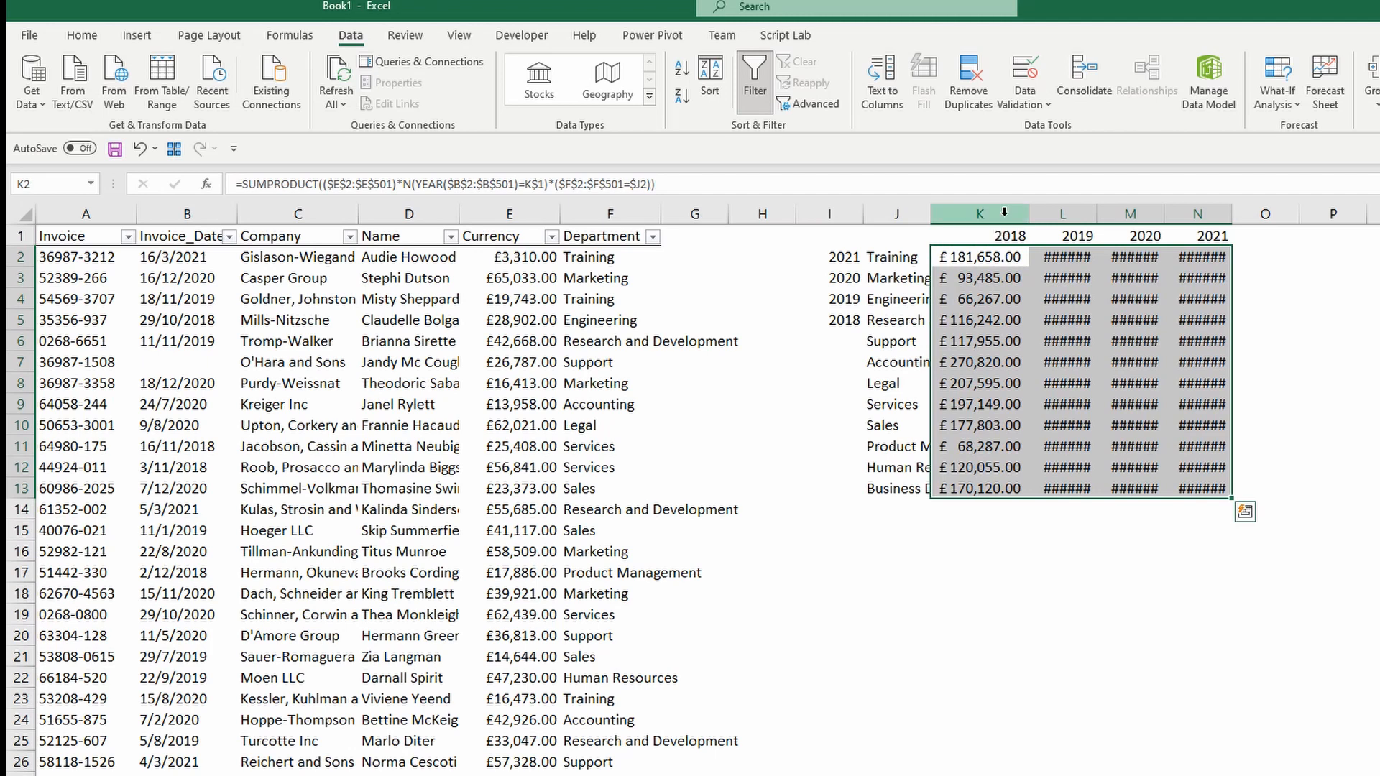
Widen columns K:N, autofit column J and delete the I2:I5 helper year list.
{"action": "left_click_drag", "start_coordinate": [1005, 214], "coordinate": [1221, 213]}
{"action": "left_click_drag", "start_coordinate": [1231, 217], "coordinate": [1263, 216]}
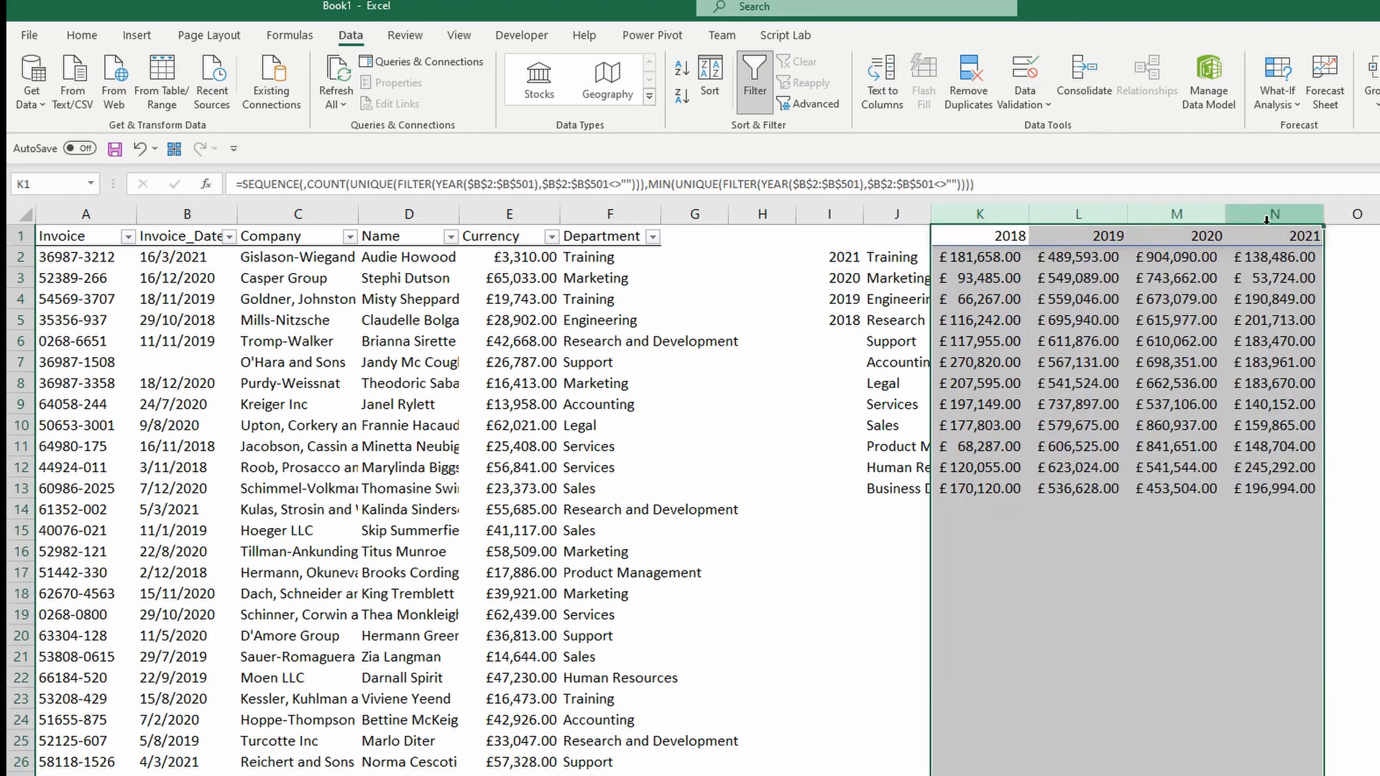
{"action": "left_click", "coordinate": [952, 255]}
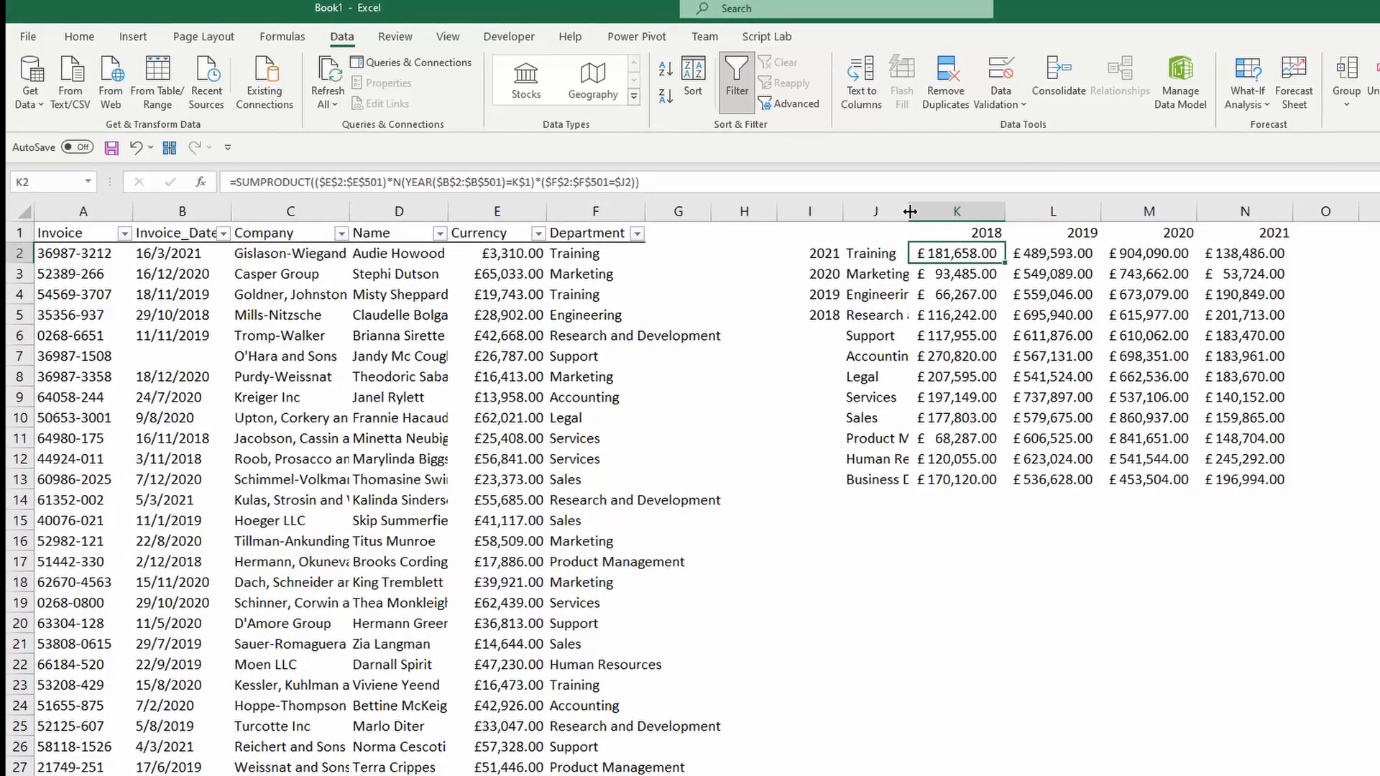
{"action": "double_click", "coordinate": [928, 214]}
{"action": "left_click_drag", "start_coordinate": [794, 247], "coordinate": [790, 309]}
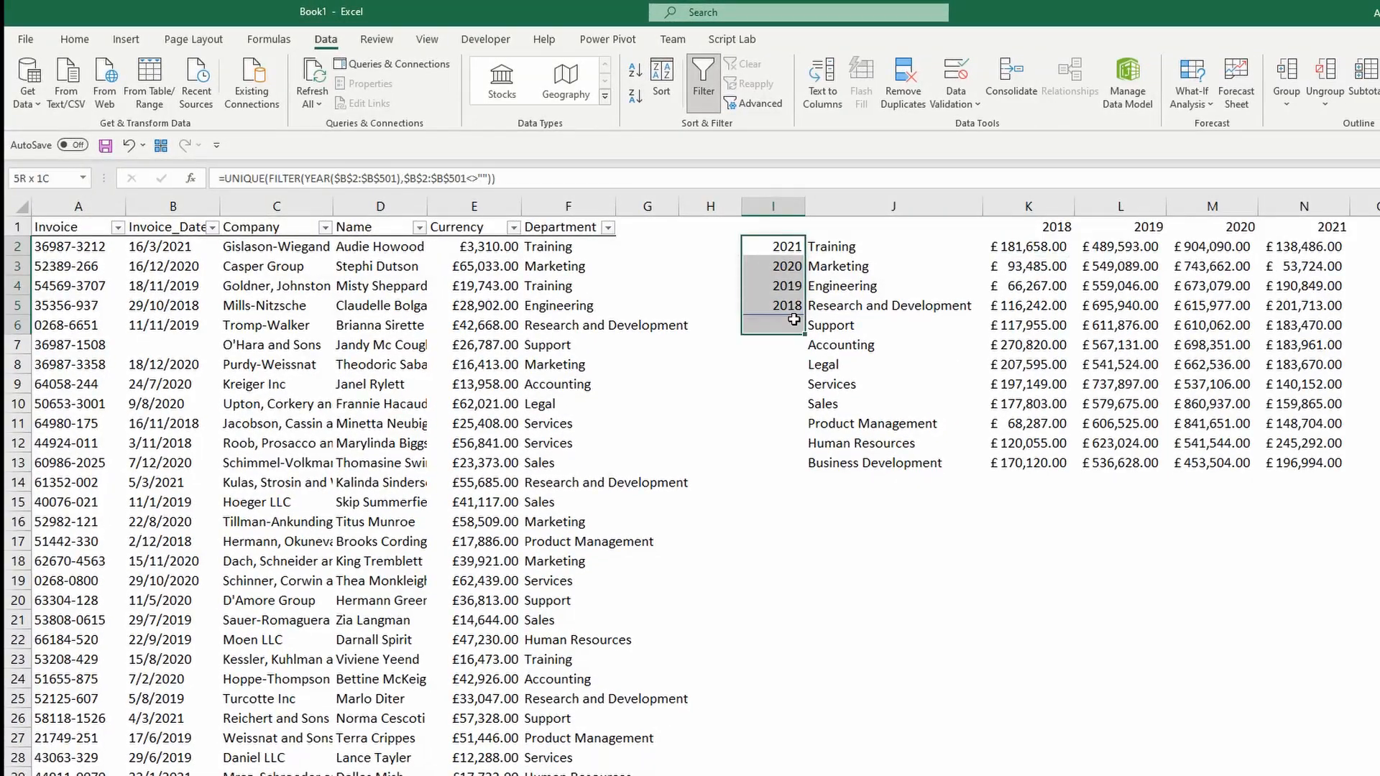
{"action": "key", "text": "Delete"}
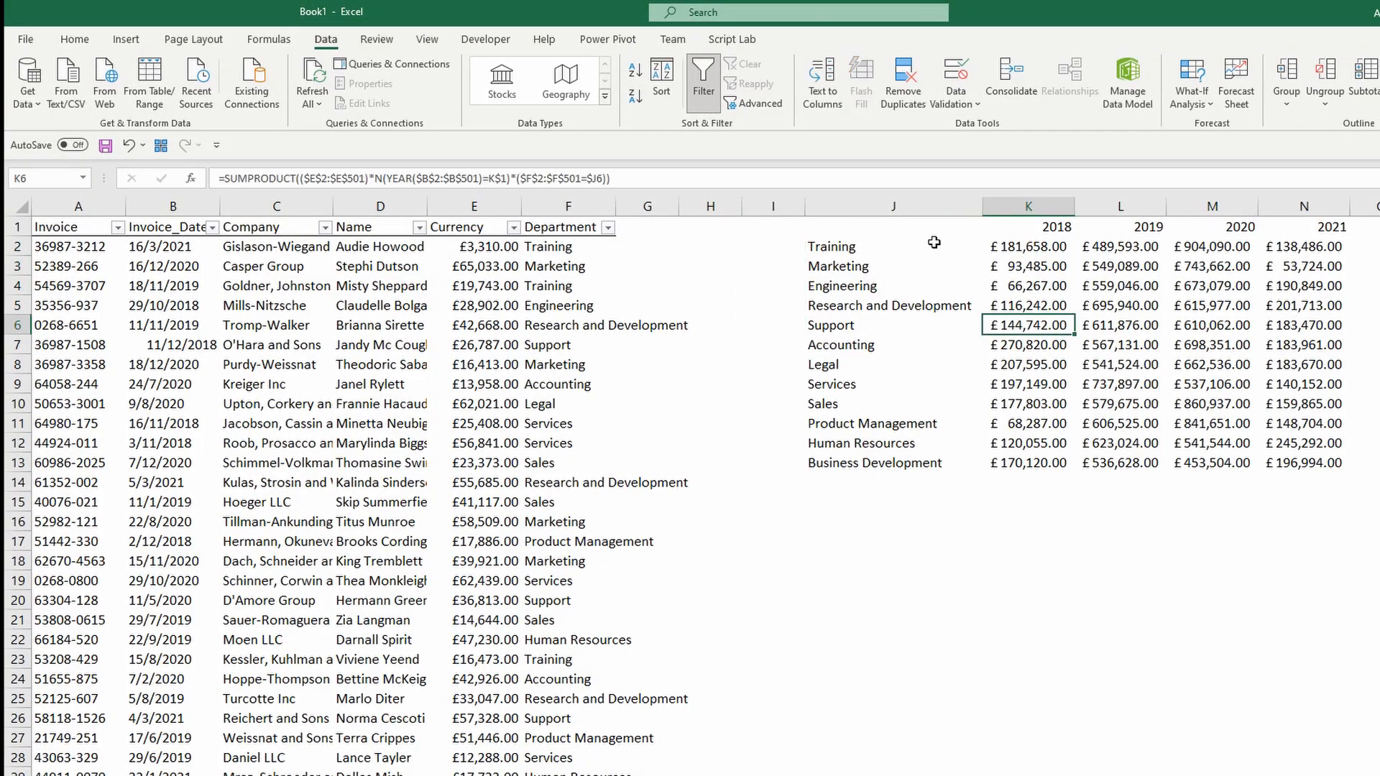
{"action": "left_click", "coordinate": [930, 234]}
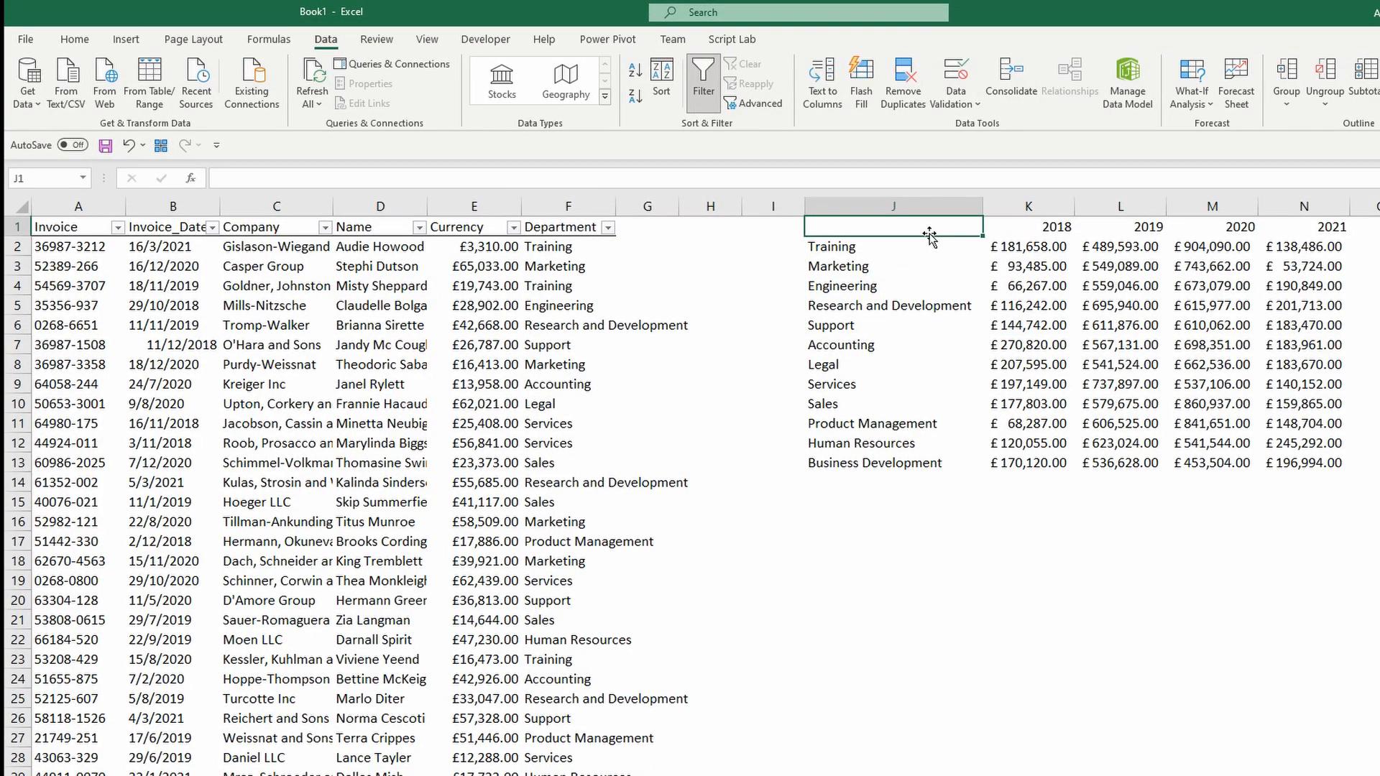